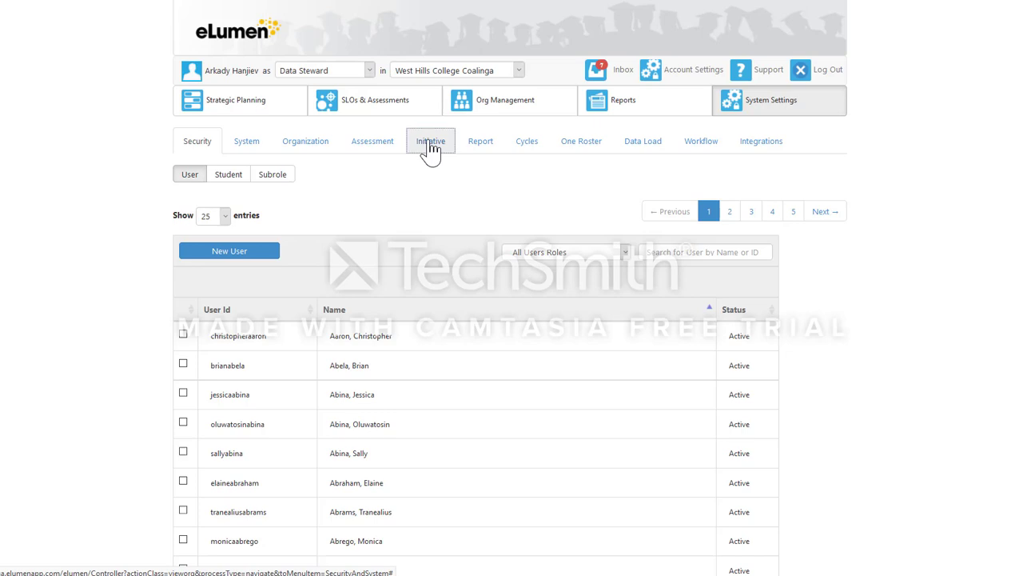
# Open the list of initiative section templates in the Initiative system settings.
pyautogui.click(422, 149)
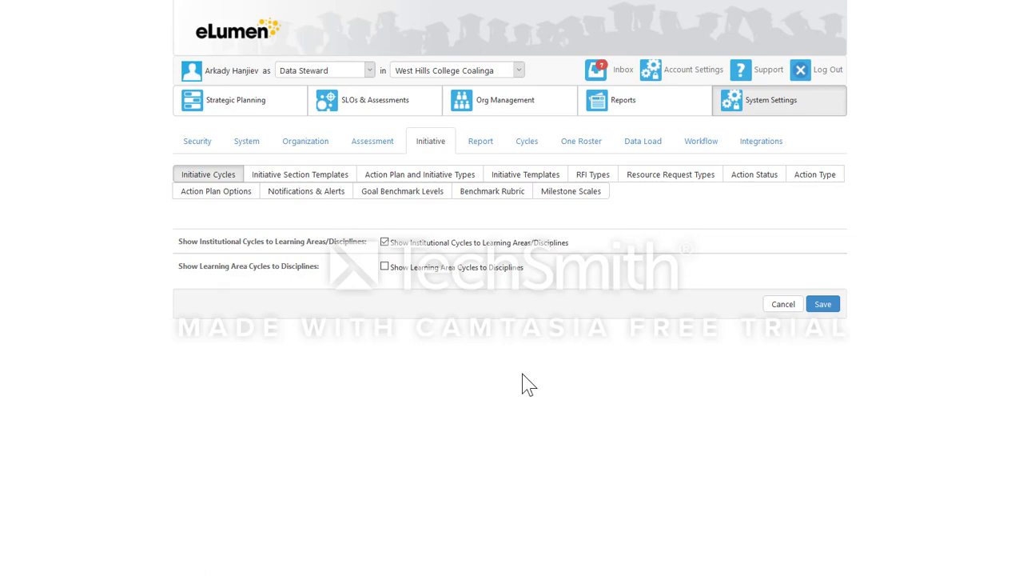
pyautogui.click(316, 177)
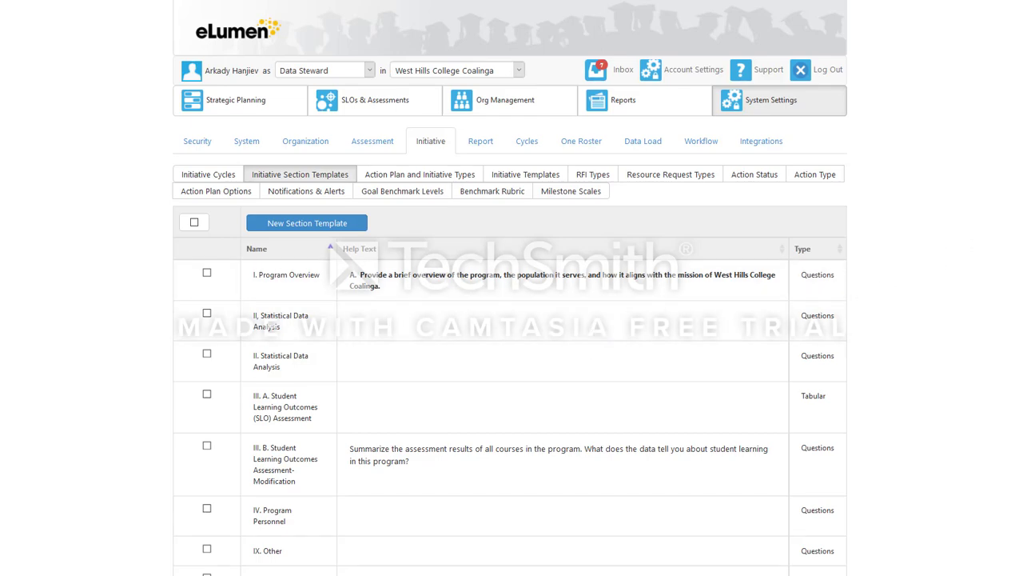
# Examine the existing section templates, including their names, help texts and types, for duplicate and disabled entries.
pyautogui.scroll(-3, 509, 320)
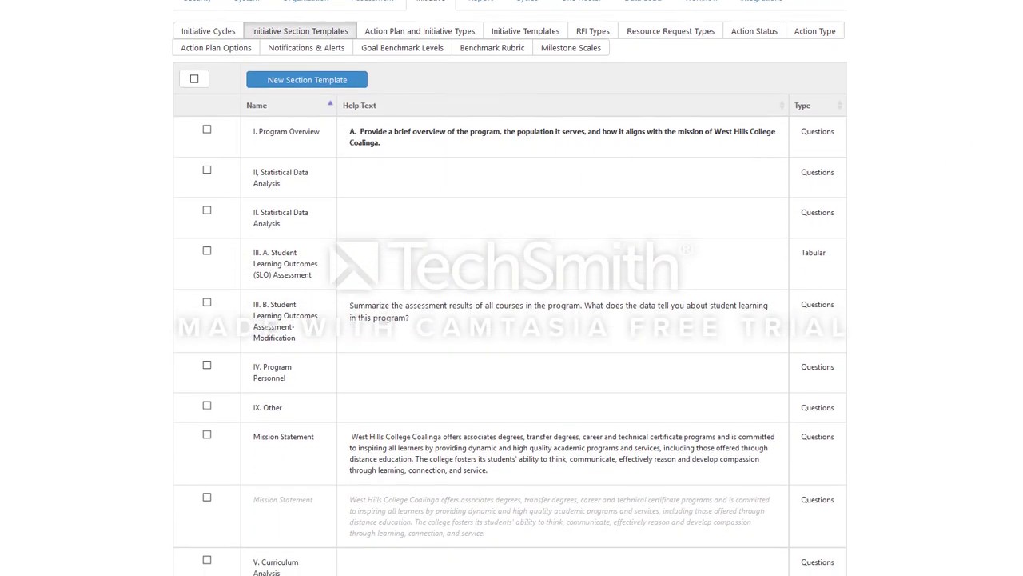
pyautogui.scroll(2, 270, 324)
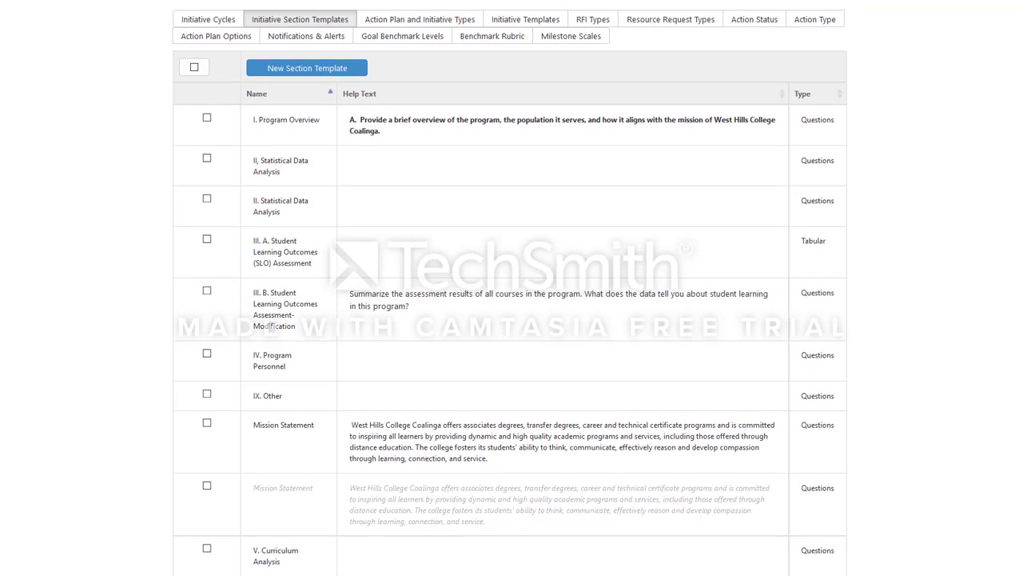
pyautogui.scroll(-1, 272, 324)
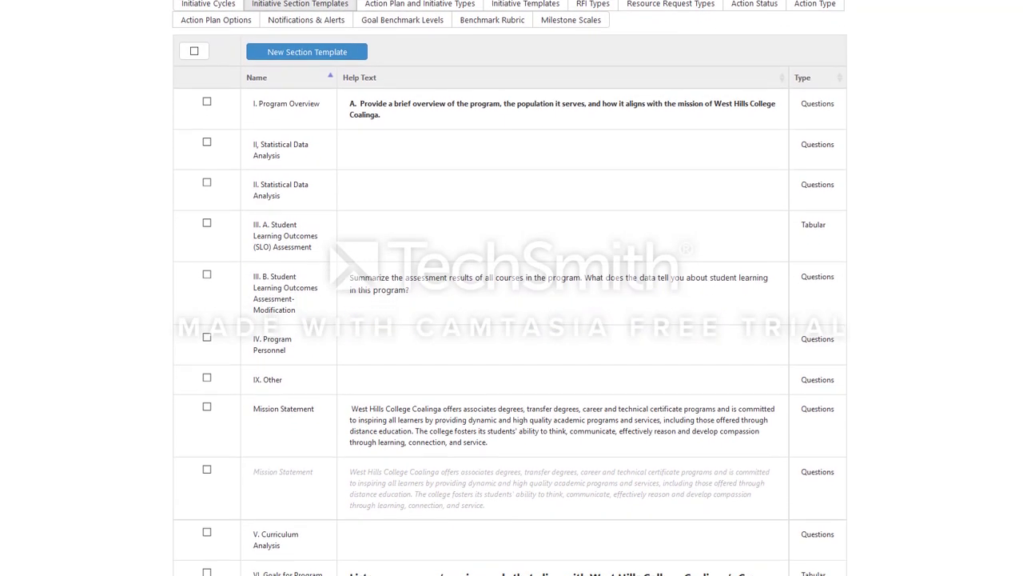
pyautogui.scroll(2, 272, 324)
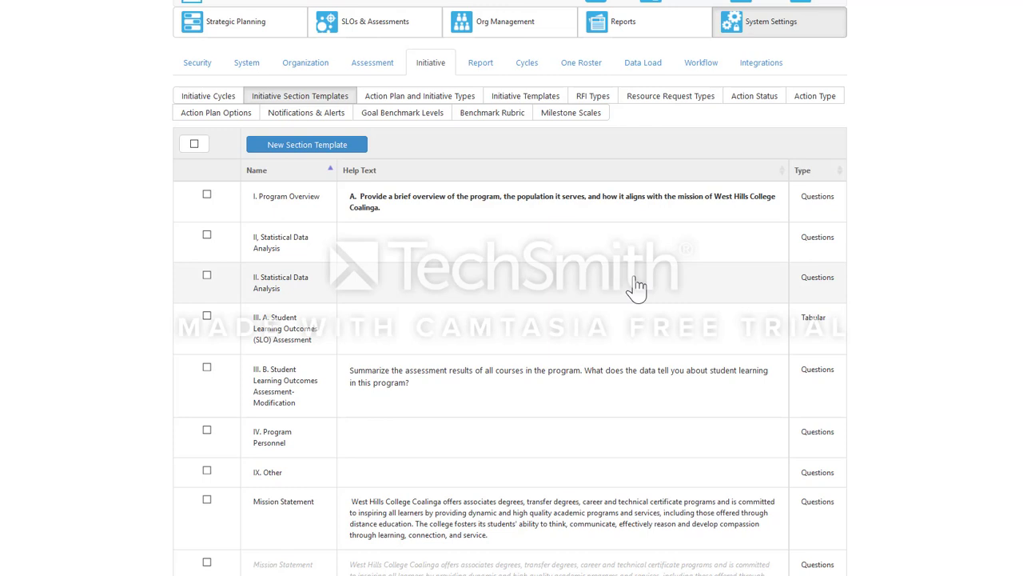
pyautogui.scroll(-1, 637, 288)
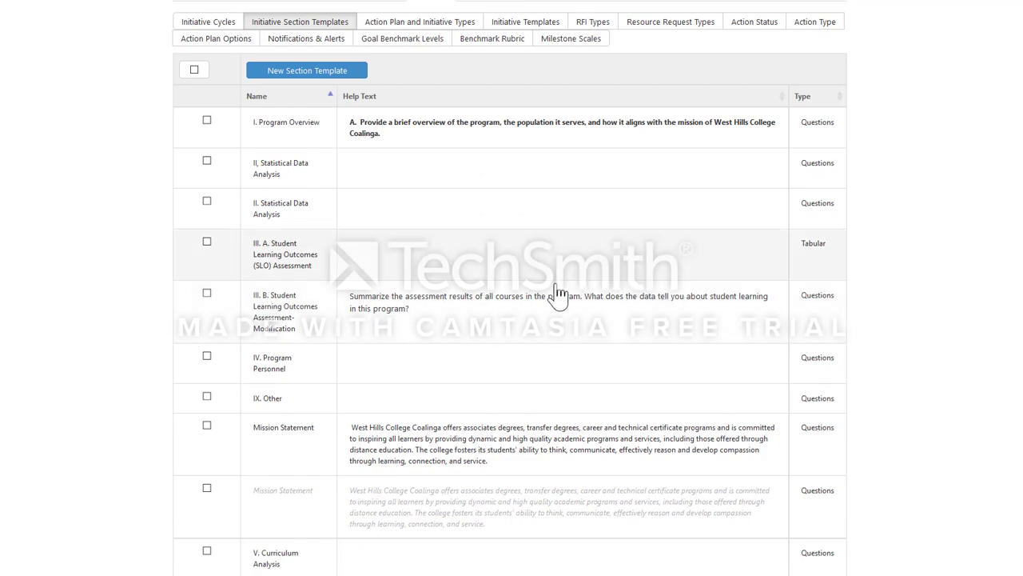
pyautogui.scroll(-1, 557, 296)
pyautogui.scroll(-3, 557, 296)
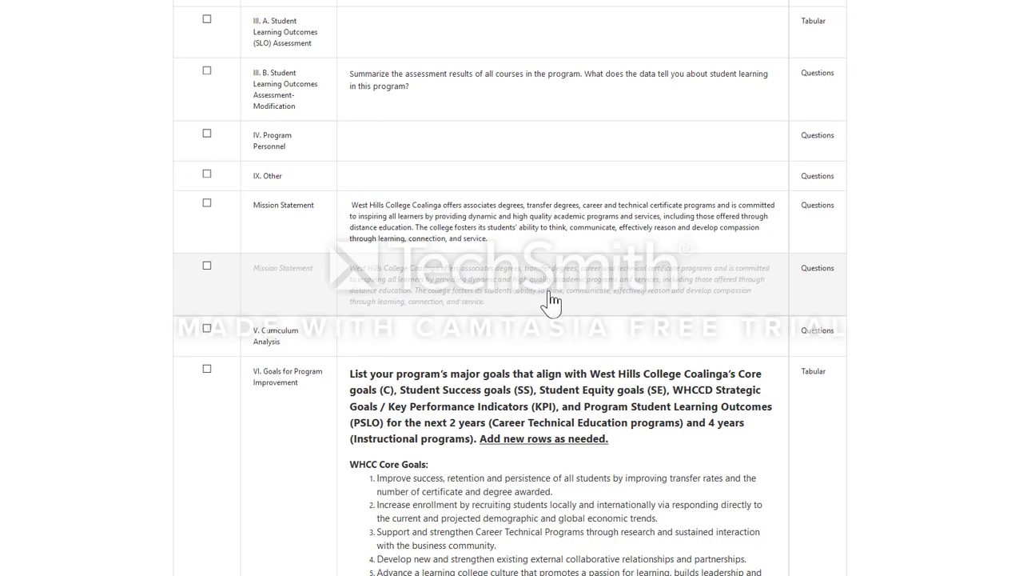
pyautogui.scroll(3, 552, 303)
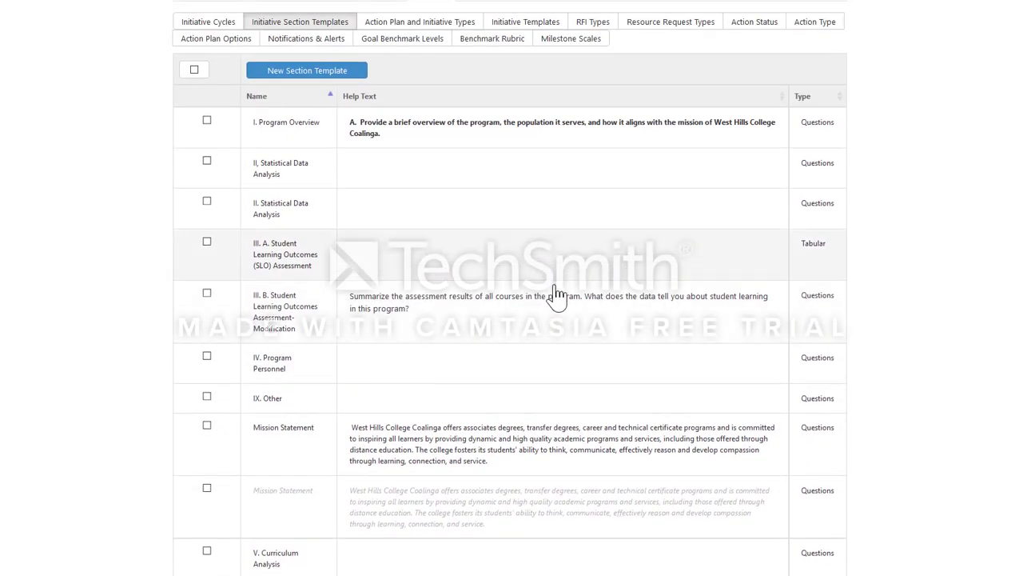
pyautogui.scroll(-1, 560, 296)
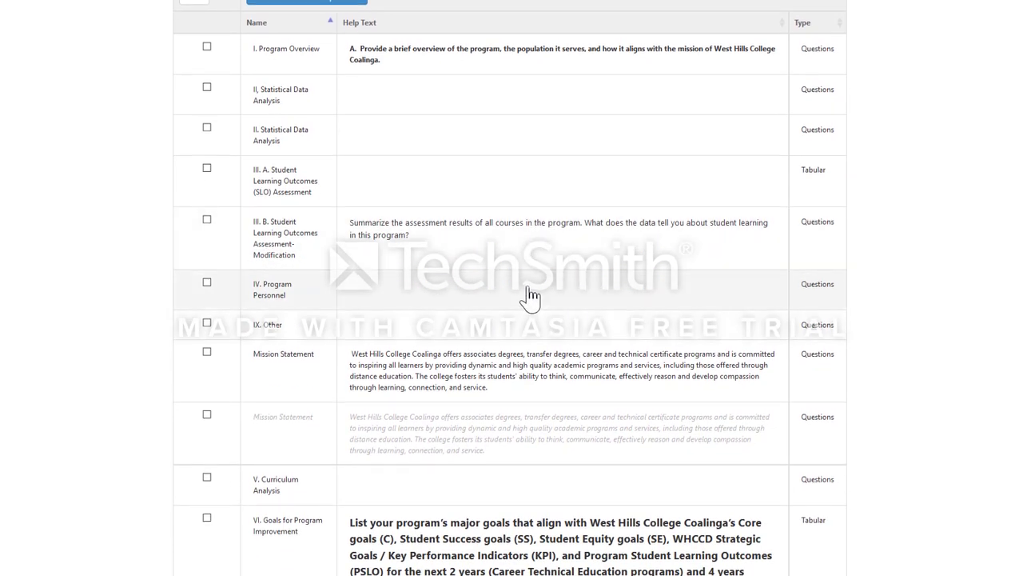
# Disable the duplicate section template whose name is spelled with a comma, "II, Statistical Data Analysis".
pyautogui.scroll(2, 528, 292)
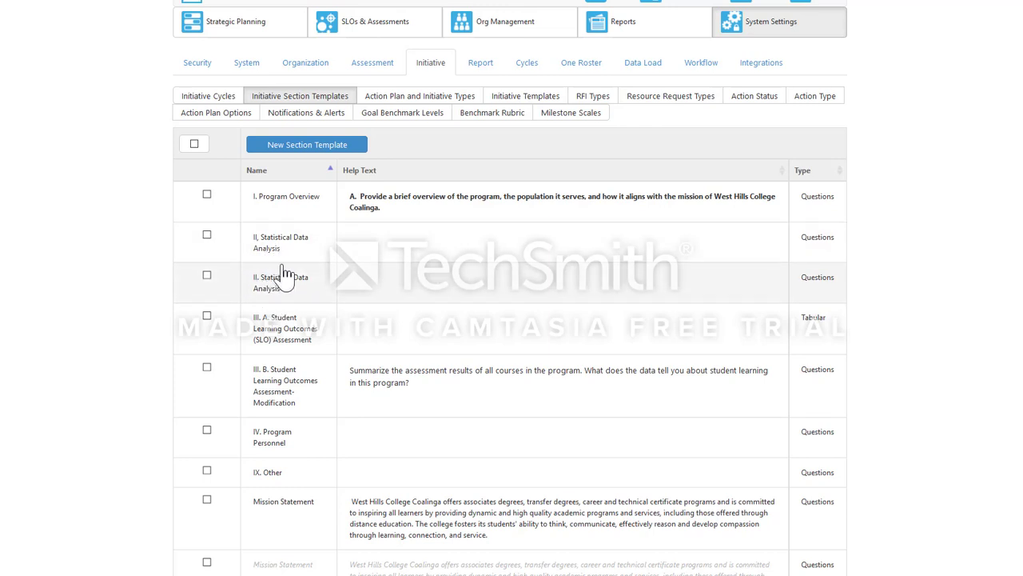
pyautogui.click(207, 237)
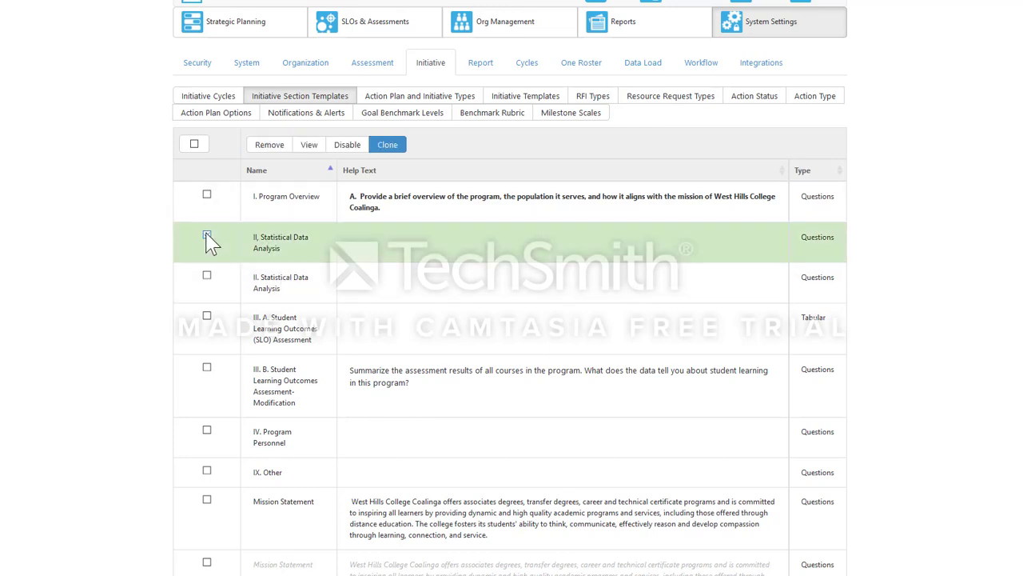
pyautogui.click(349, 148)
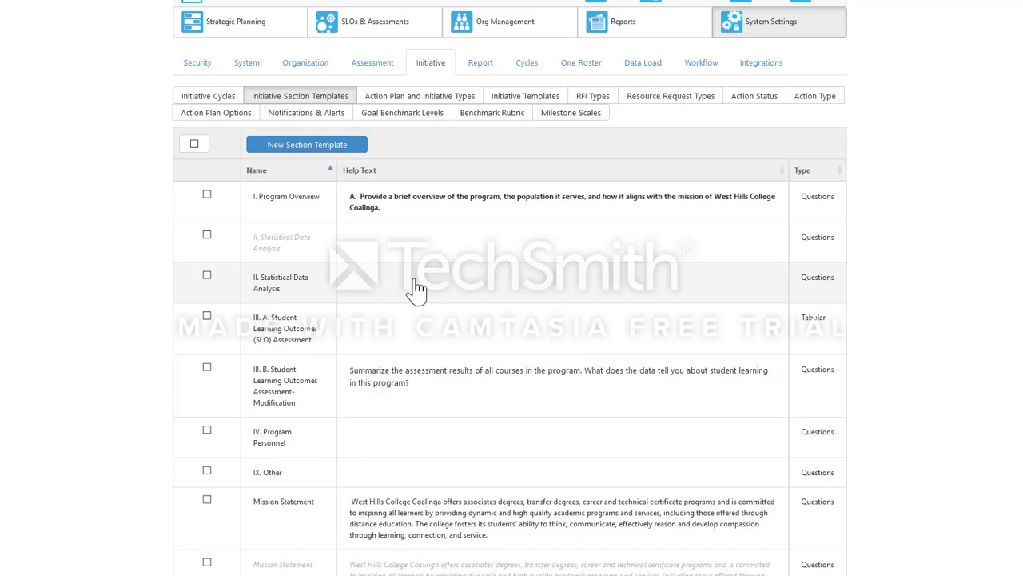
# Clone the "VII. Resource Needs" section template.
pyautogui.scroll(-5, 416, 290)
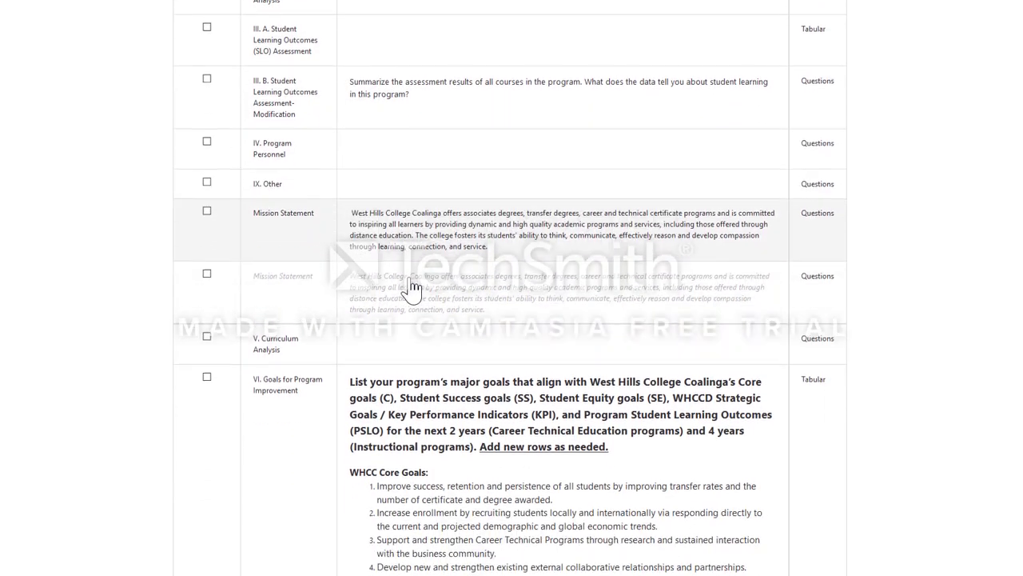
pyautogui.scroll(-9, 412, 288)
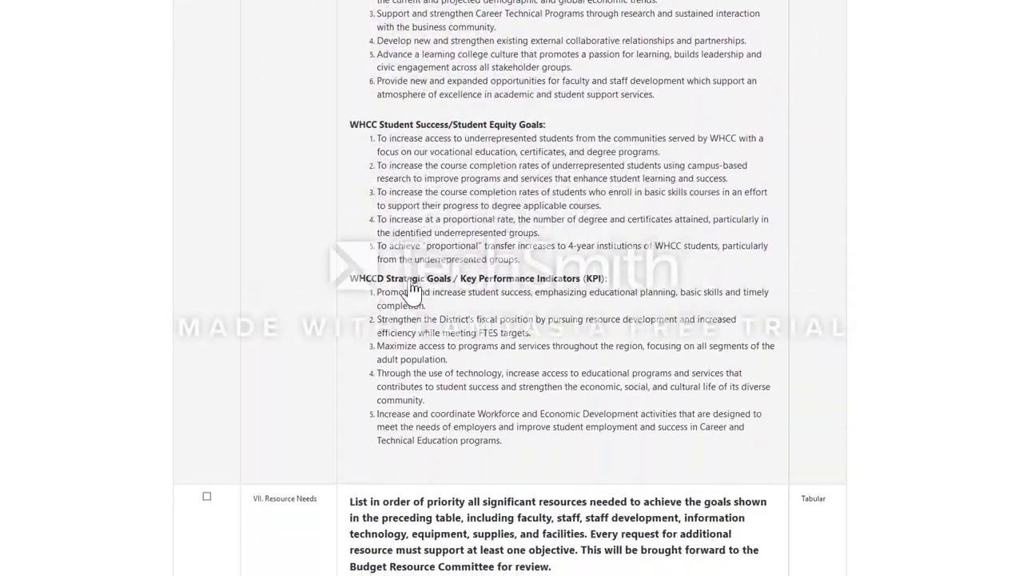
pyautogui.scroll(-4, 411, 287)
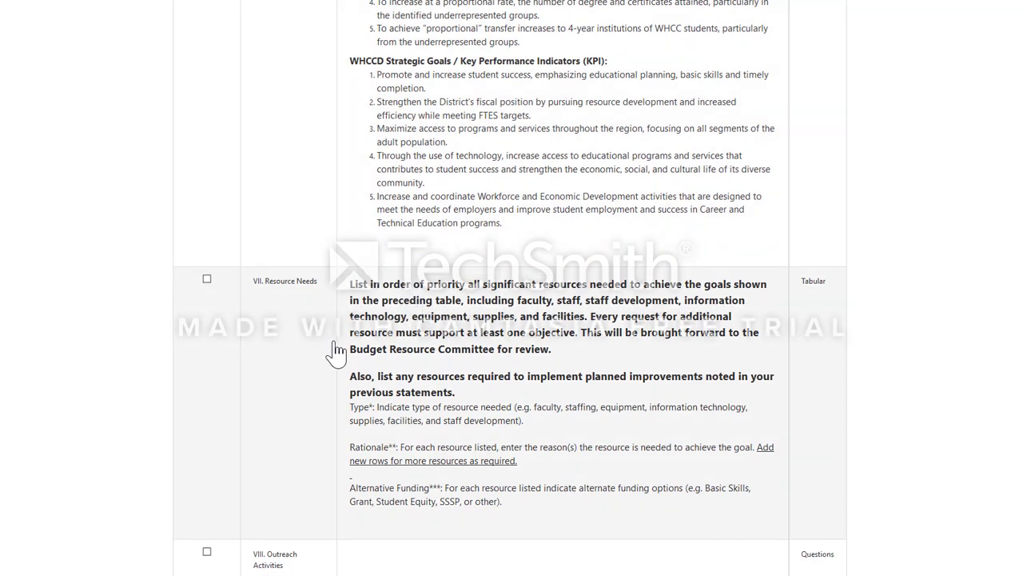
pyautogui.scroll(1, 472, 373)
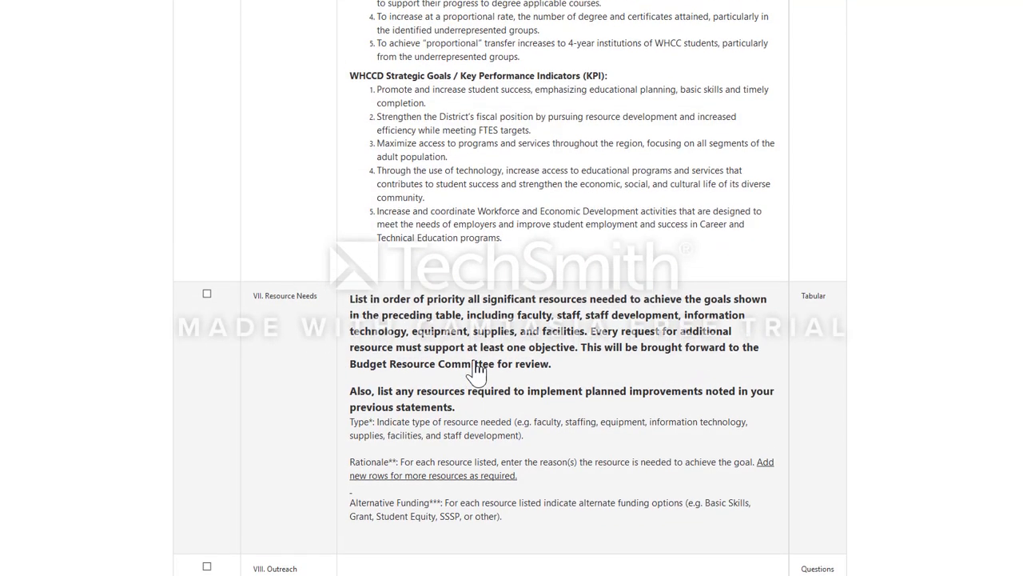
pyautogui.scroll(-1, 473, 373)
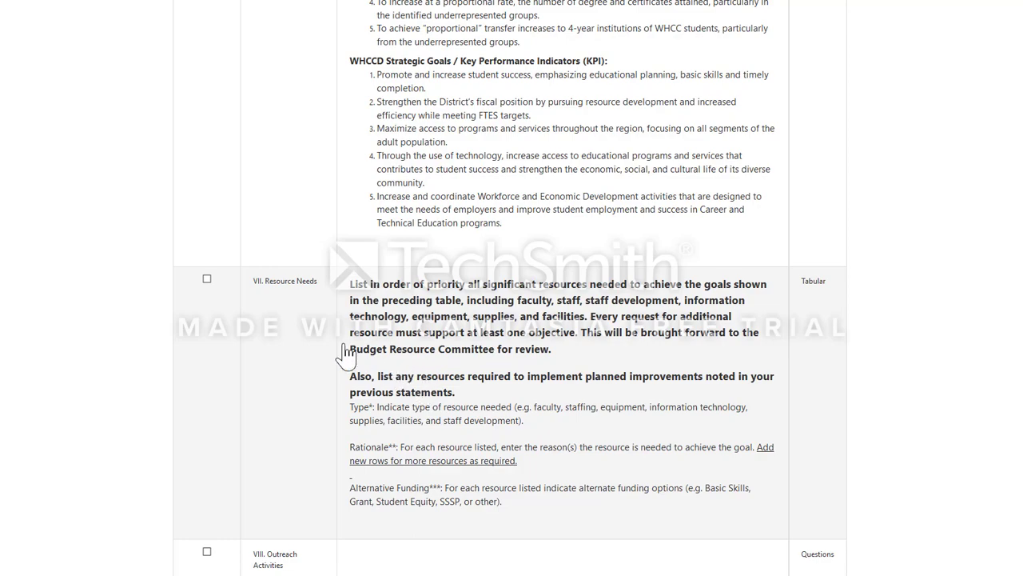
pyautogui.click(207, 279)
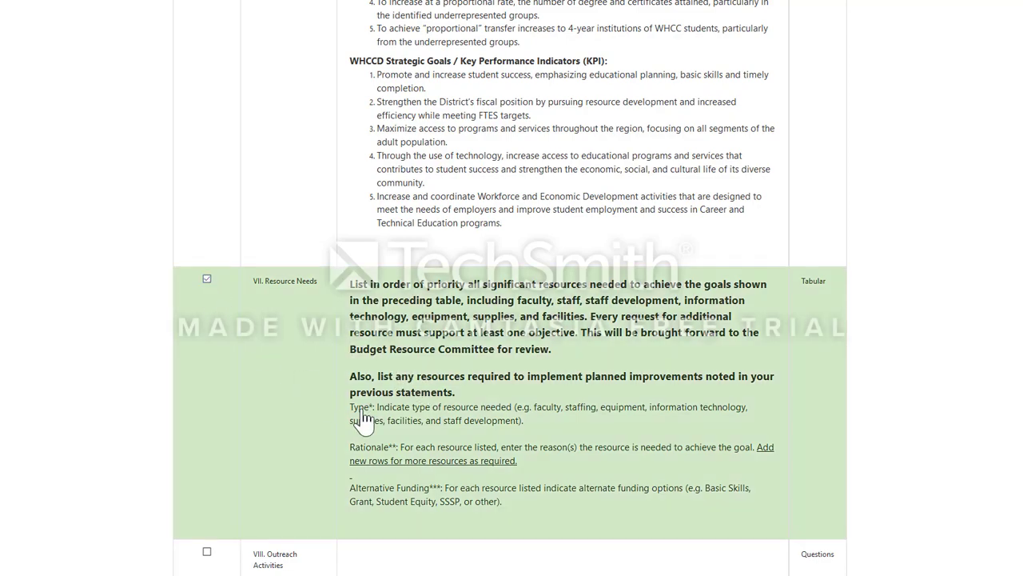
pyautogui.scroll(10, 364, 415)
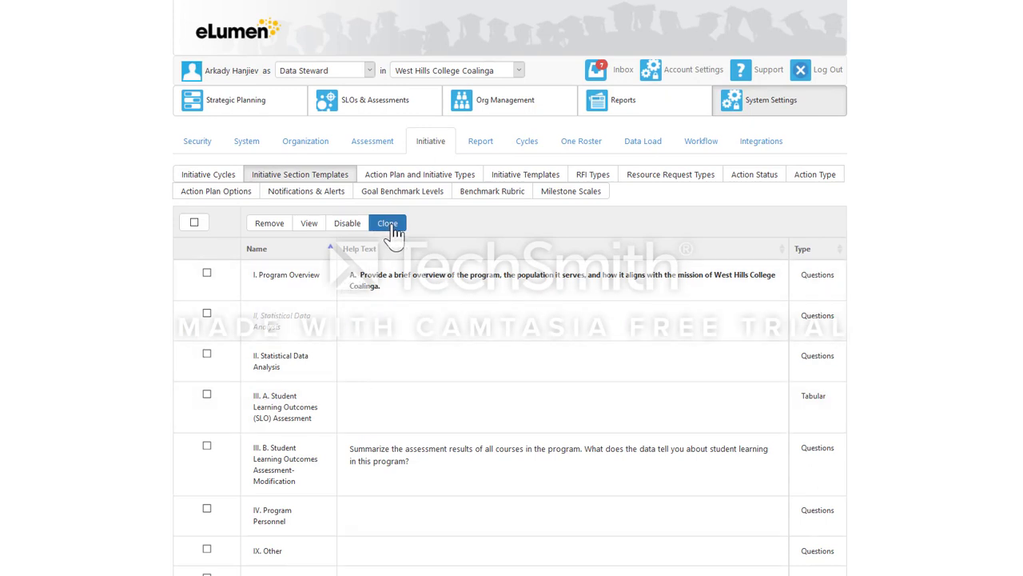
pyautogui.click(389, 225)
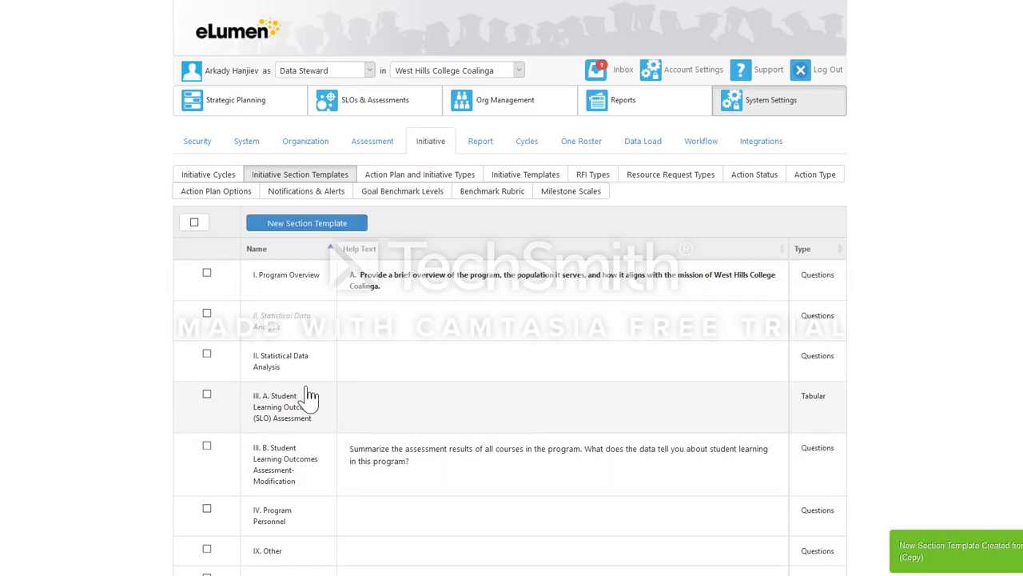
# Disable the original "VII. Resource Needs" section template, leaving its copy enabled.
pyautogui.scroll(-6, 309, 395)
pyautogui.scroll(-4, 314, 397)
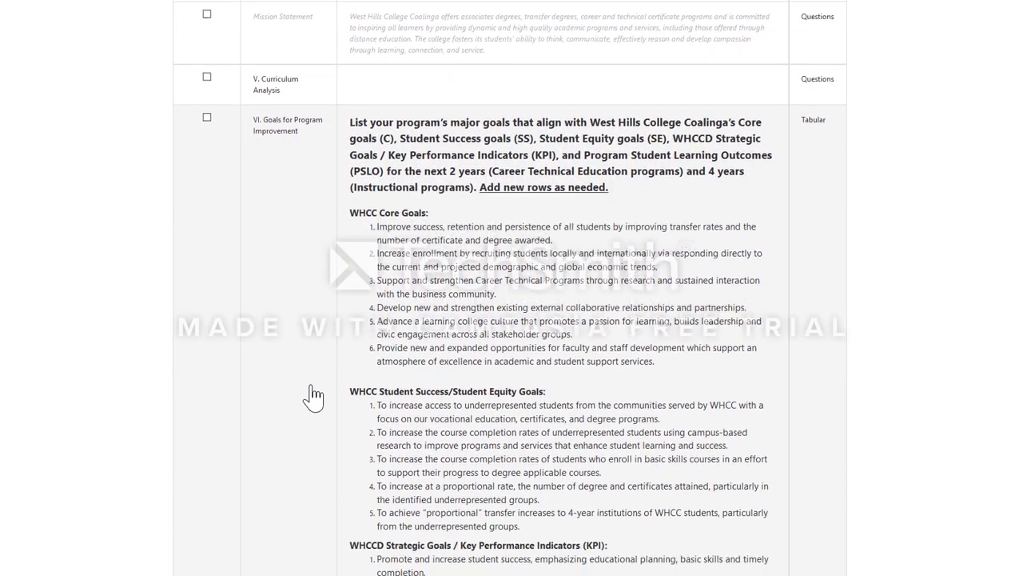
pyautogui.scroll(-5, 313, 398)
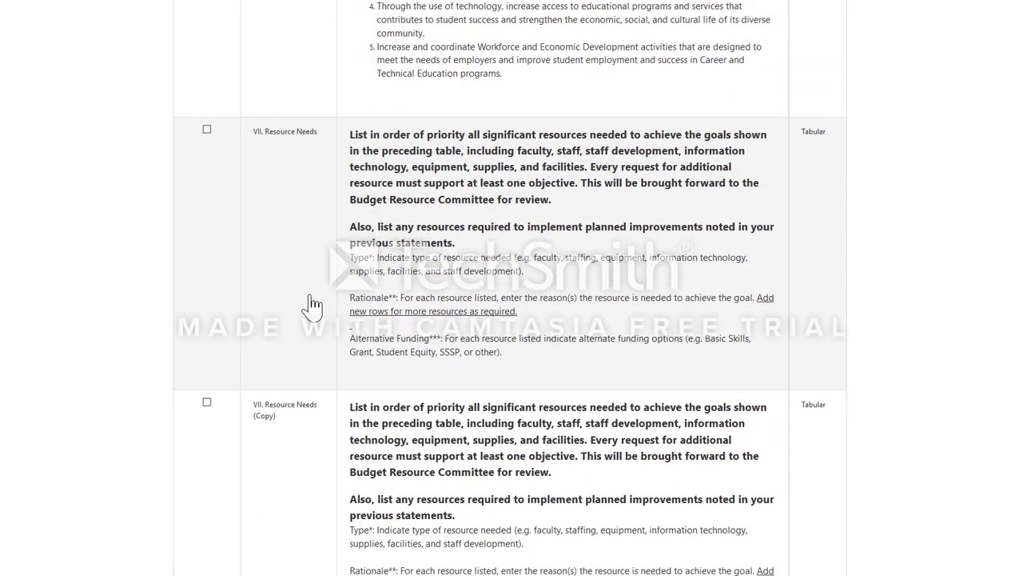
pyautogui.scroll(-2, 319, 297)
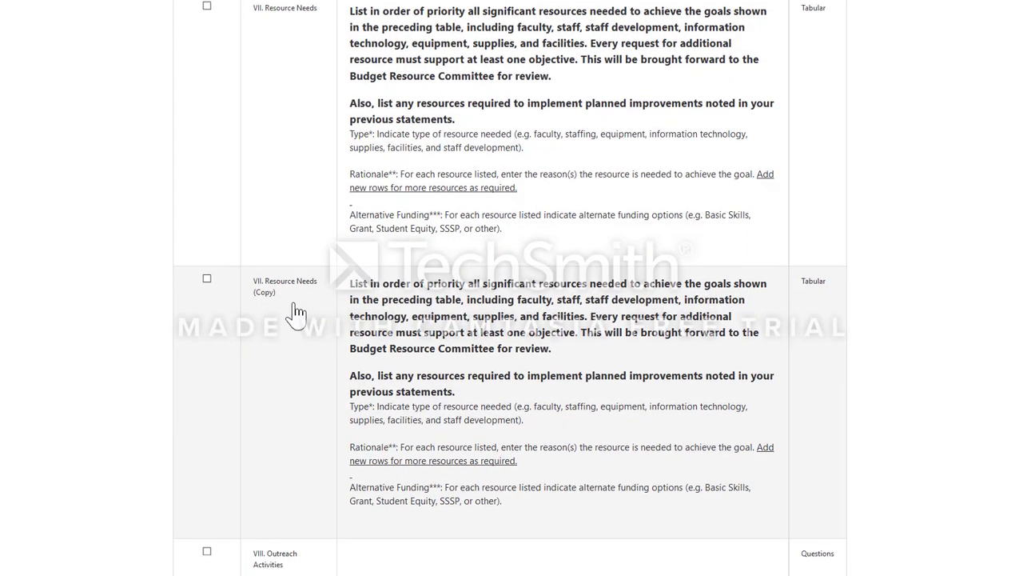
pyautogui.scroll(3, 324, 375)
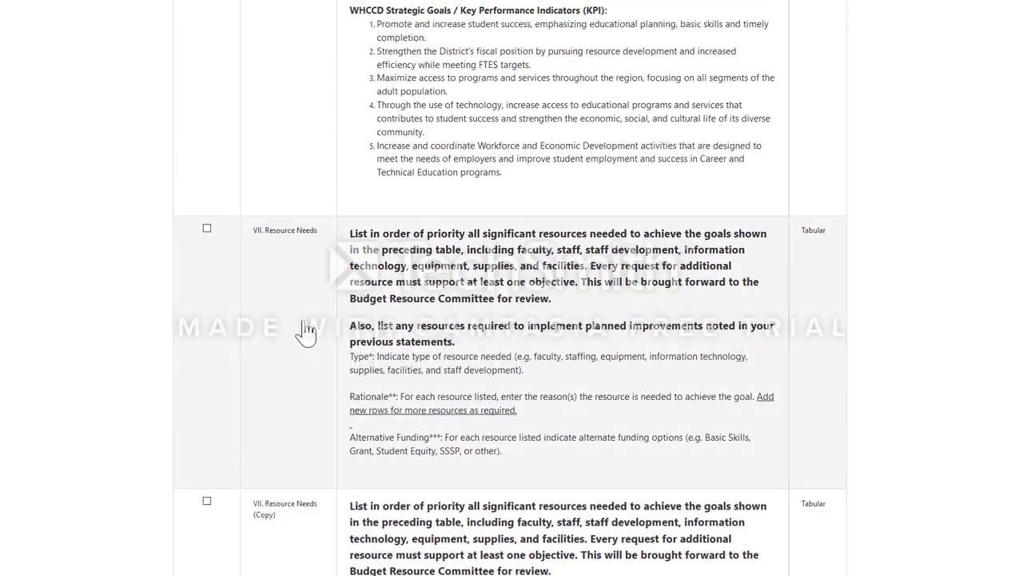
pyautogui.click(206, 228)
pyautogui.scroll(15, 336, 356)
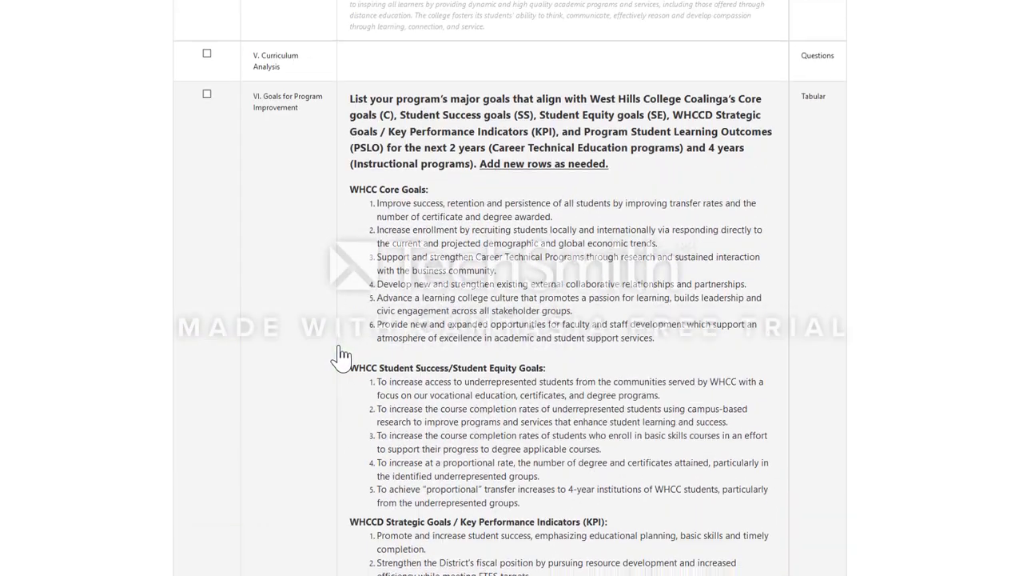
pyautogui.scroll(1, 340, 354)
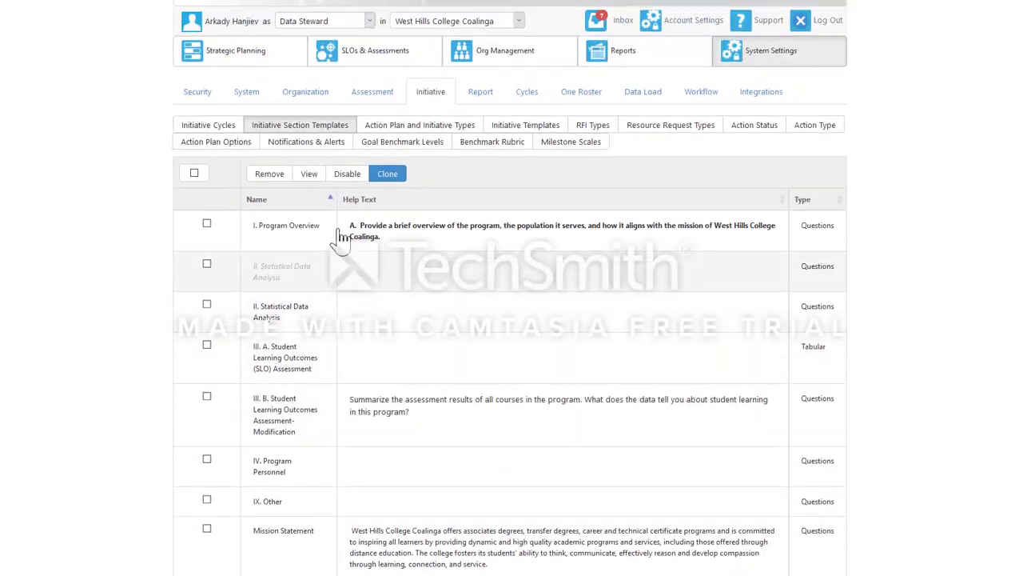
pyautogui.click(349, 175)
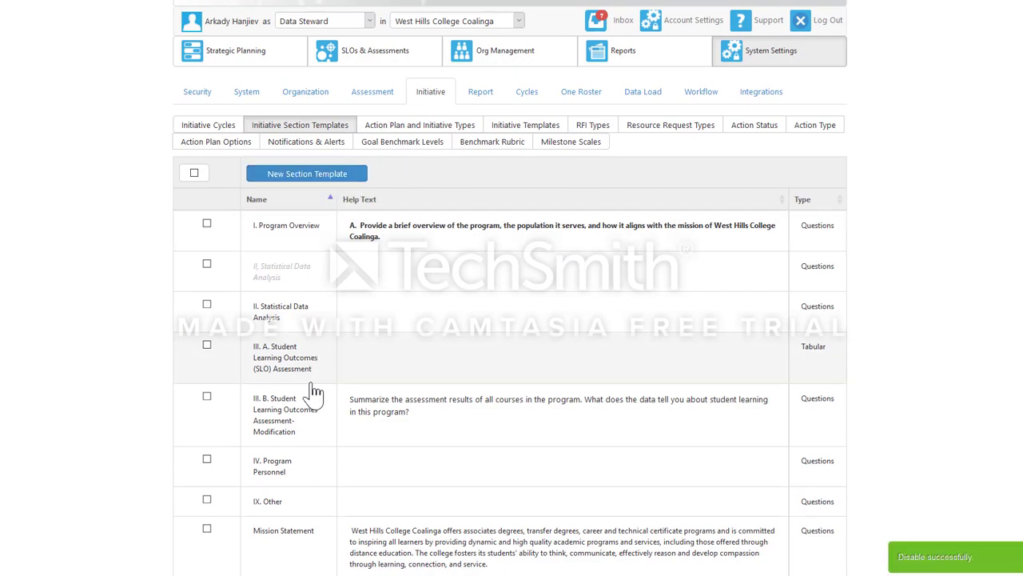
# Open the "VII. Resource Needs (Copy)" section template in the template editor and go to its table column settings.
pyautogui.scroll(-3, 313, 393)
pyautogui.scroll(-8, 313, 392)
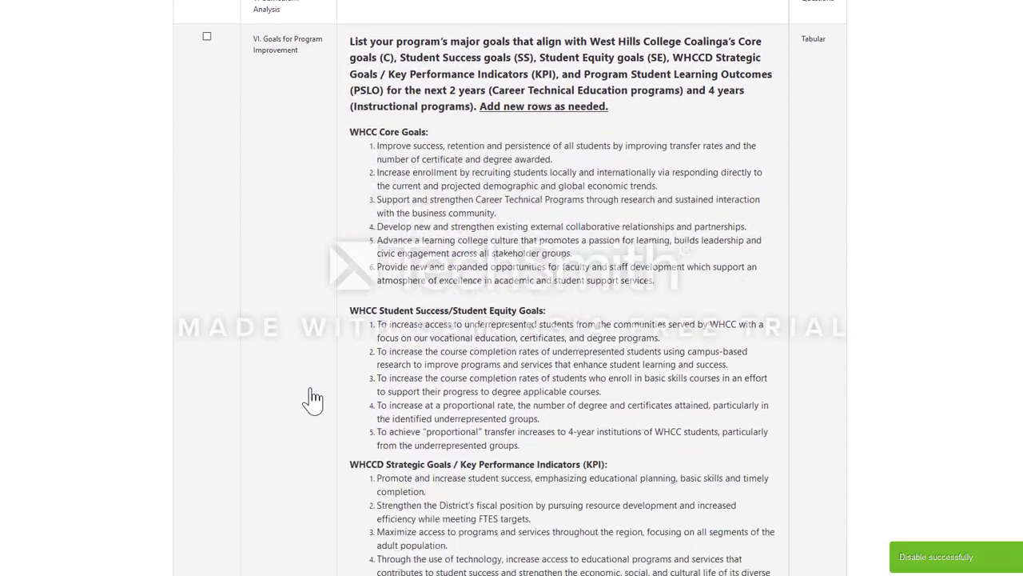
pyautogui.scroll(-4, 313, 397)
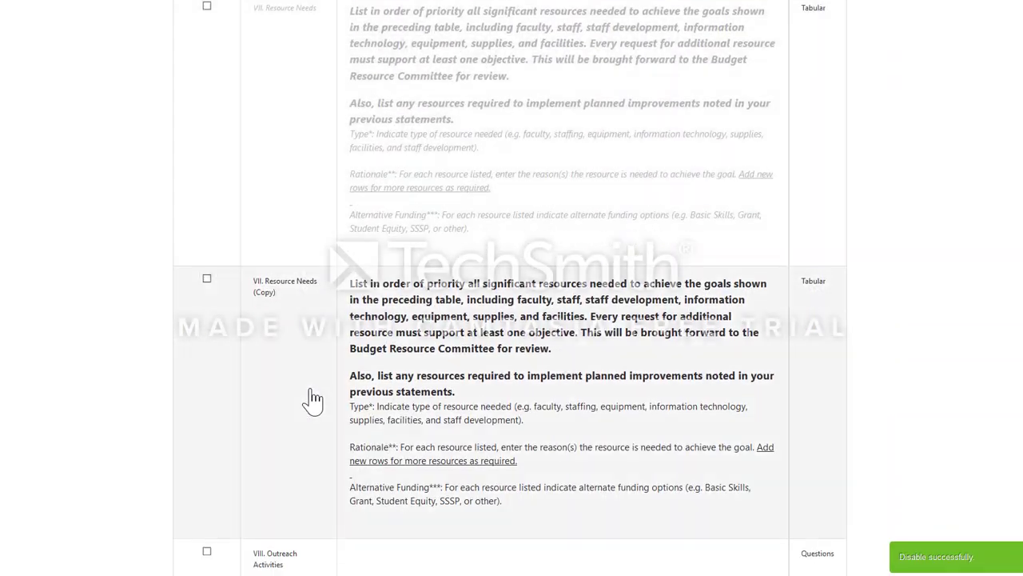
pyautogui.click(207, 279)
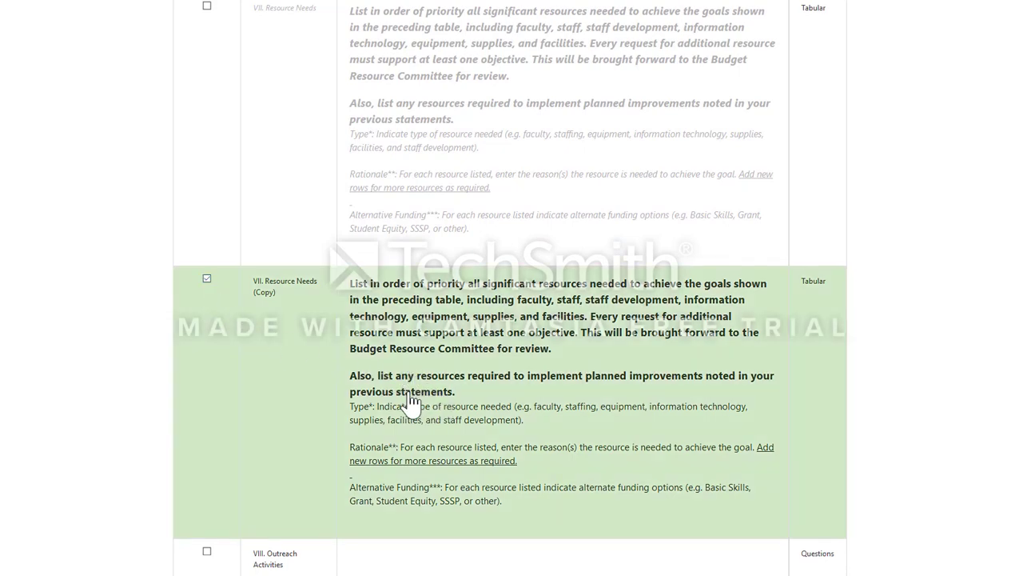
pyautogui.scroll(6, 412, 400)
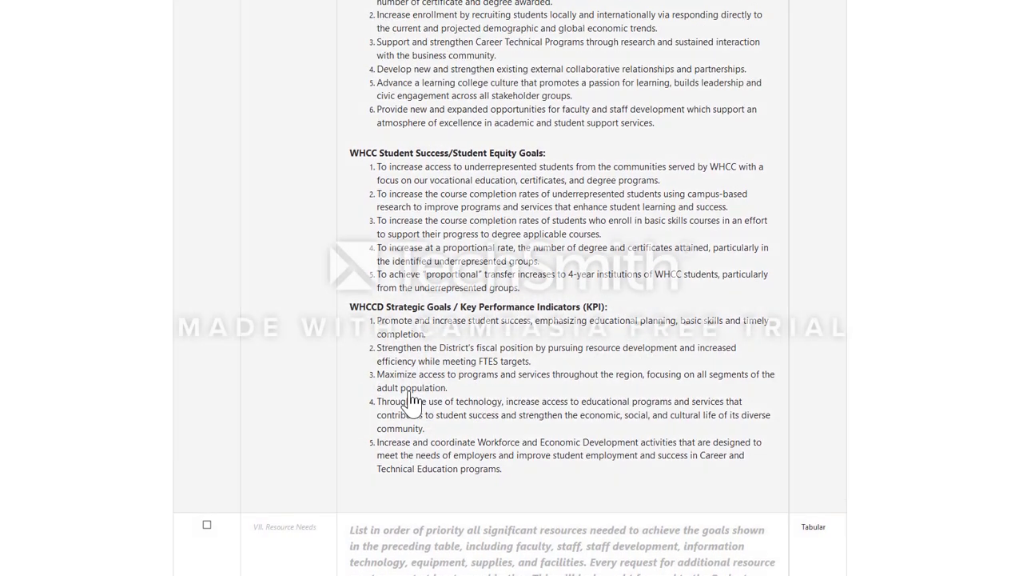
pyautogui.scroll(15, 412, 399)
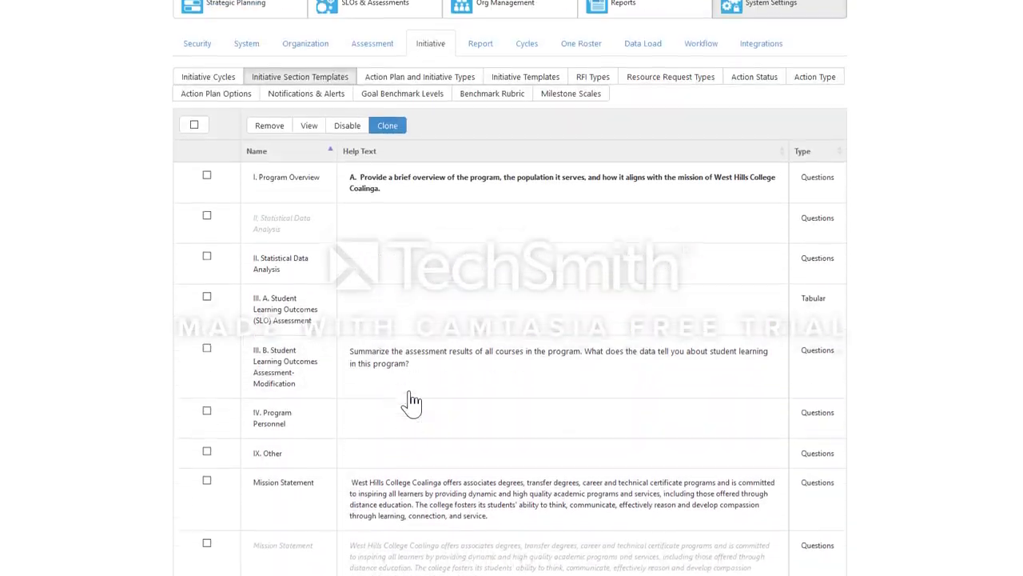
pyautogui.scroll(1, 412, 399)
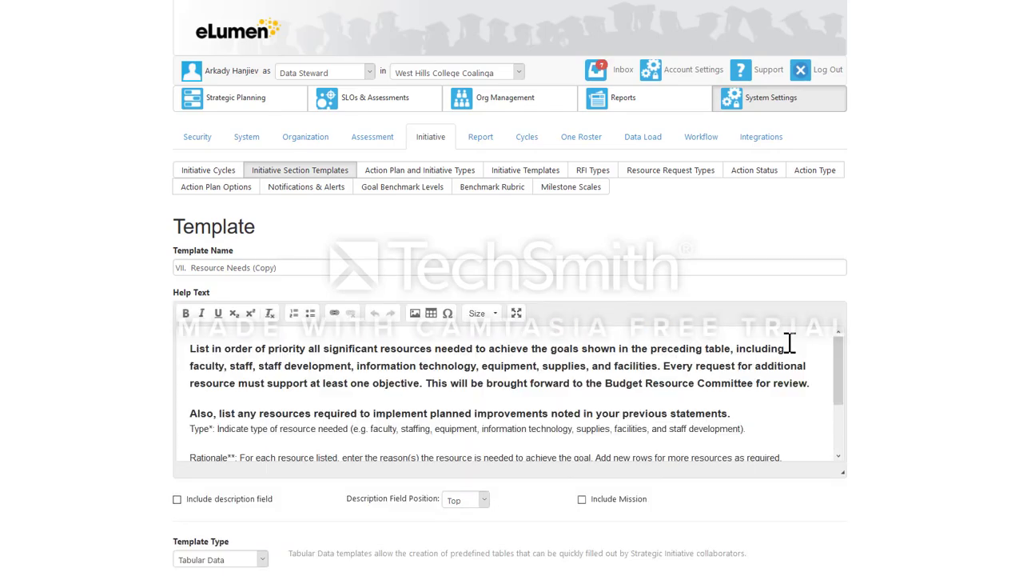
pyautogui.scroll(-3, 510, 288)
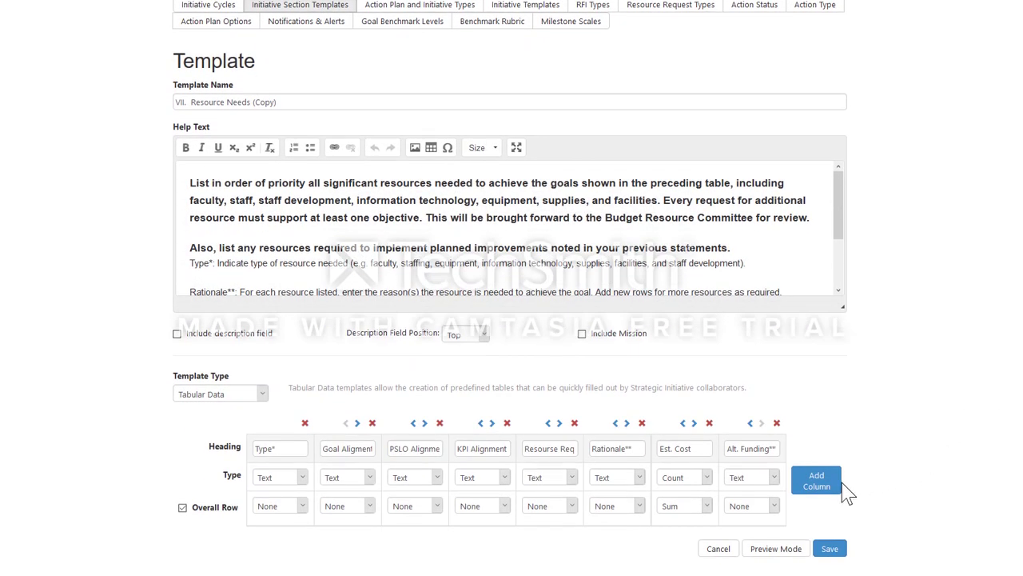
# Correct the spelling of the second and fifth table column headings to "Goal Alignment" and "Resource Required".
pyautogui.click(355, 450)
pyautogui.click(538, 450)
pyautogui.moveTo(558, 449); pyautogui.dragTo(528, 448)
pyautogui.click(536, 449)
pyautogui.click(541, 448)
# Rename the copied section template as "VII. Resource Needs".
pyautogui.click(292, 103)
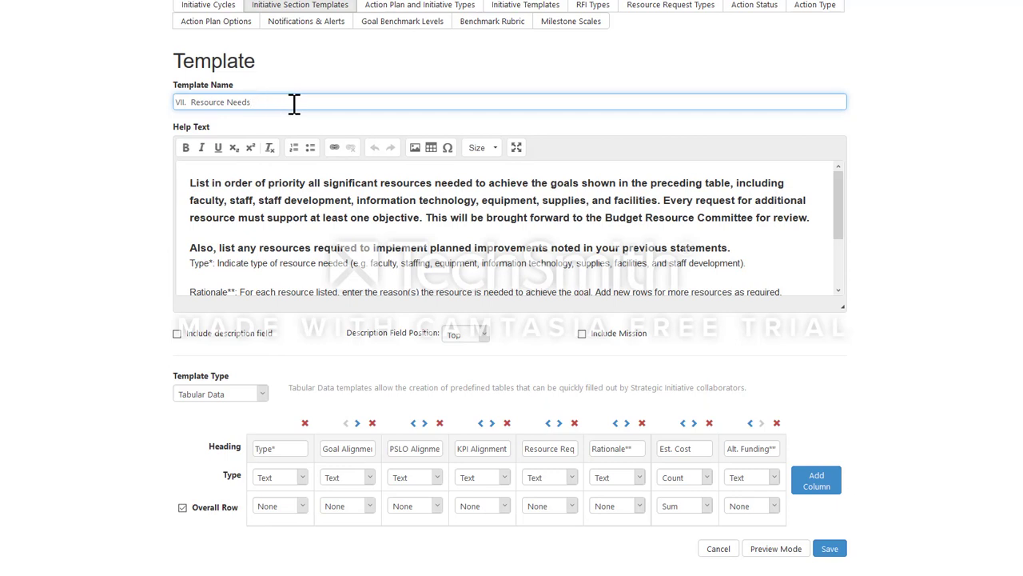
pyautogui.click(294, 217)
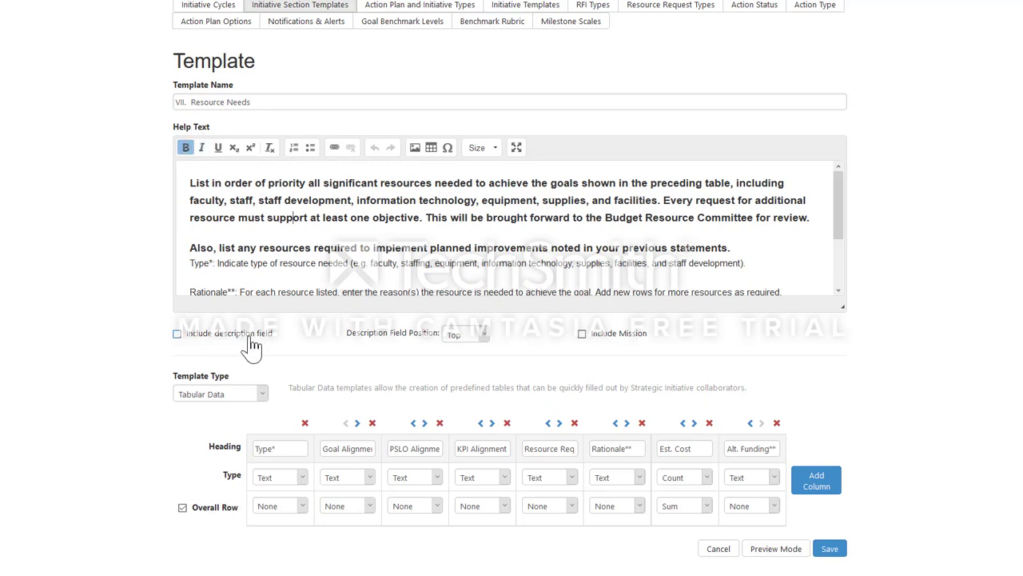
pyautogui.click(271, 231)
pyautogui.click(269, 209)
# Include a description field in the section template and set its position to Bottom.
pyautogui.click(176, 335)
pyautogui.click(483, 335)
pyautogui.click(471, 360)
# Preview the "VII. Resource Needs" section template, return to editing and save it.
pyautogui.click(780, 550)
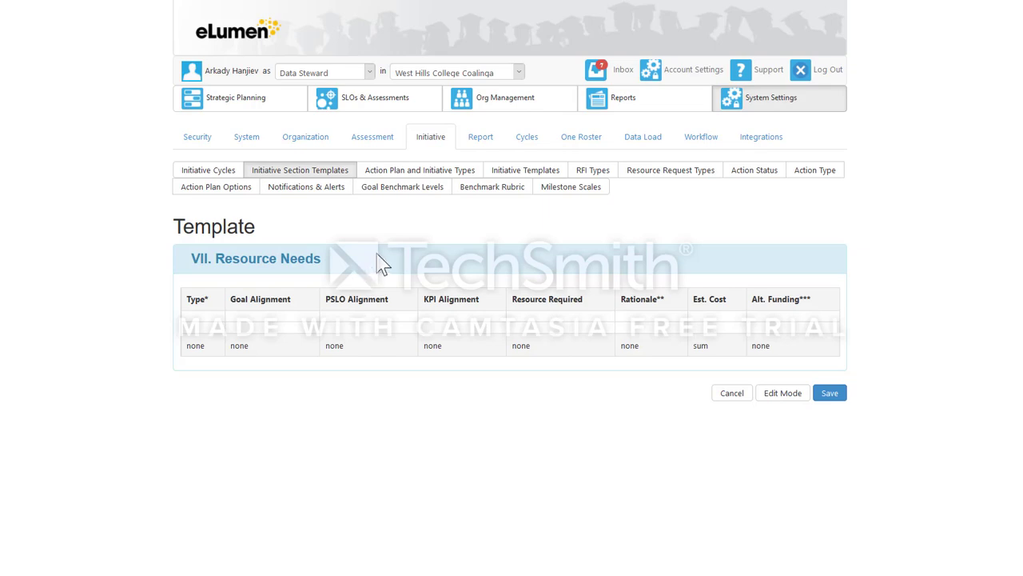
pyautogui.click(776, 394)
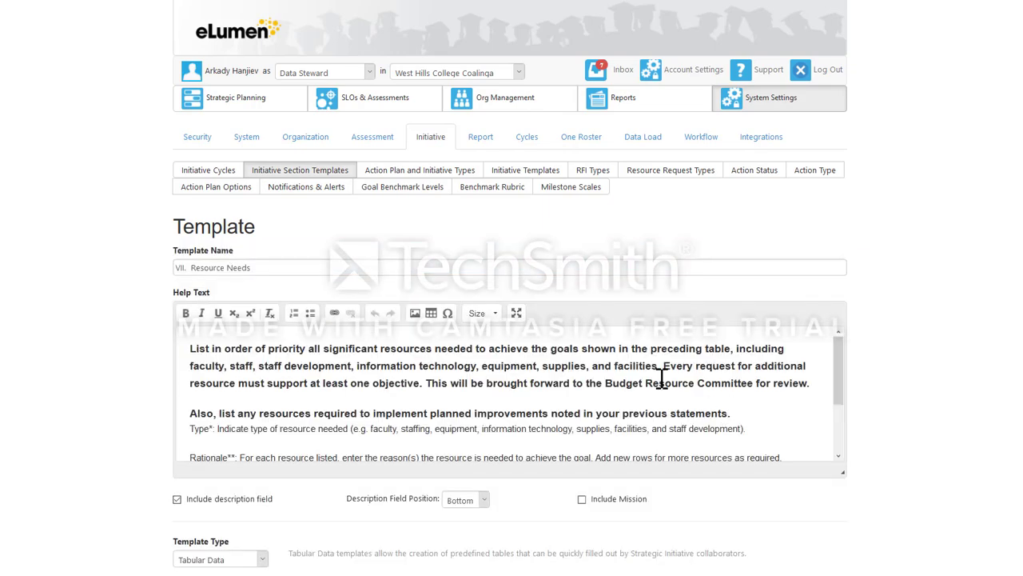
pyautogui.scroll(-2, 692, 411)
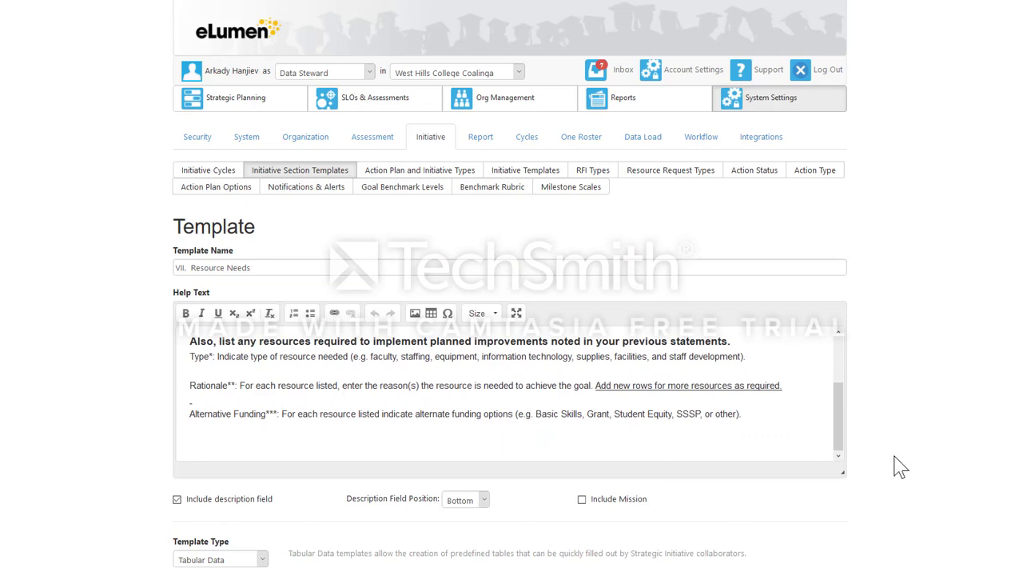
pyautogui.scroll(-2, 898, 469)
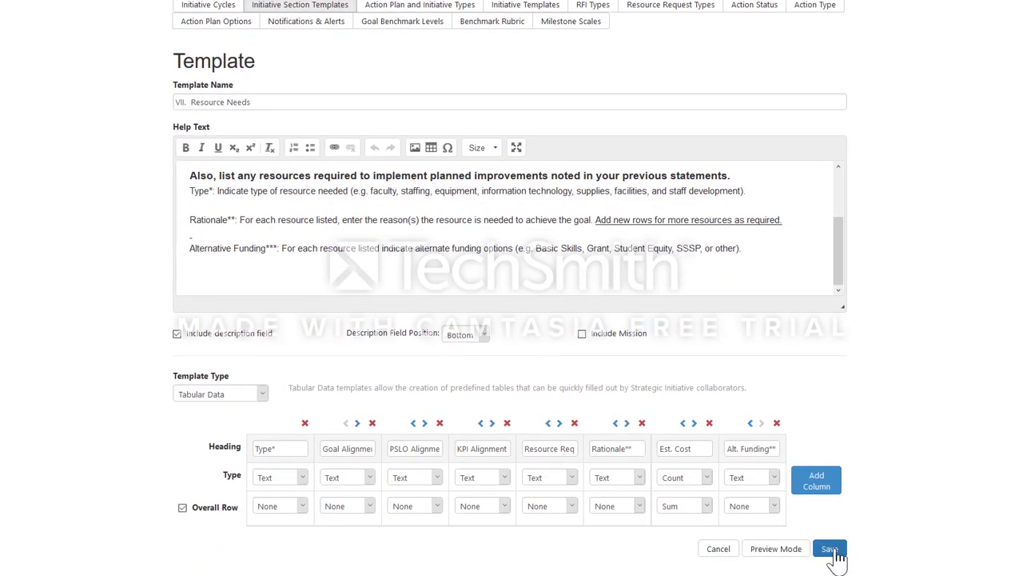
pyautogui.click(830, 549)
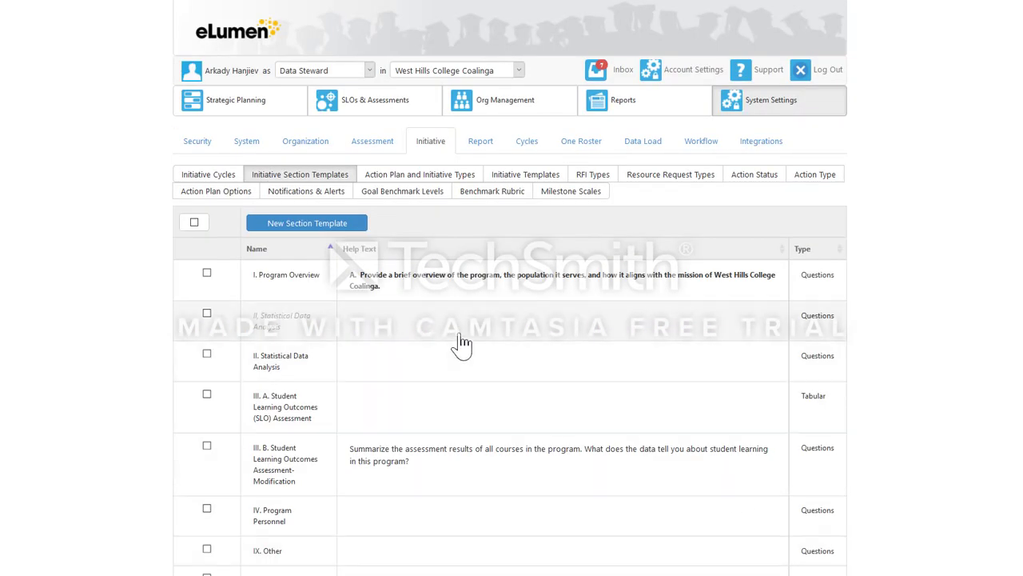
# Look over the section template list for the saved "VII. Resource Needs" entry and go to the initiative templates.
pyautogui.scroll(-5, 462, 345)
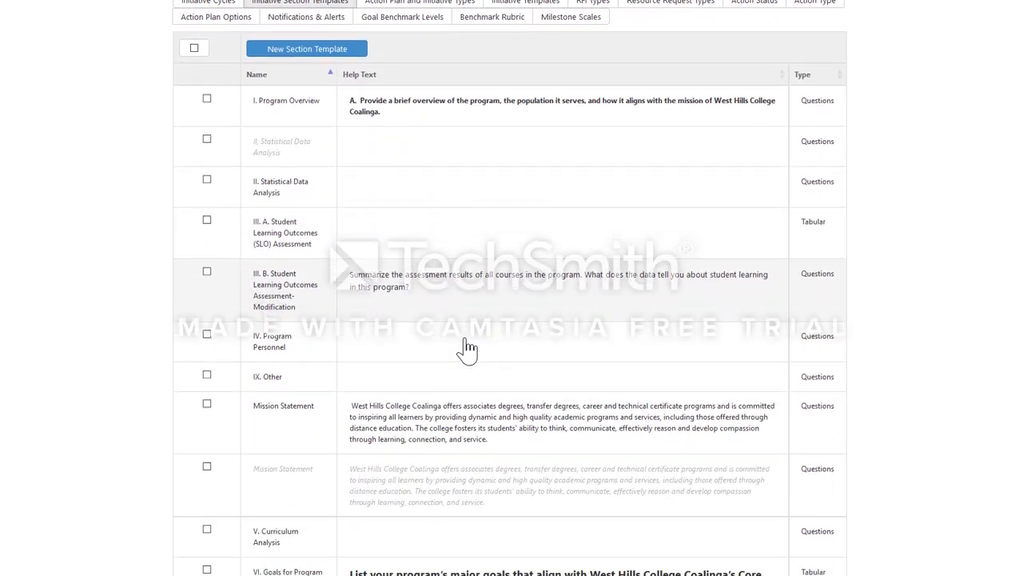
pyautogui.scroll(-8, 468, 348)
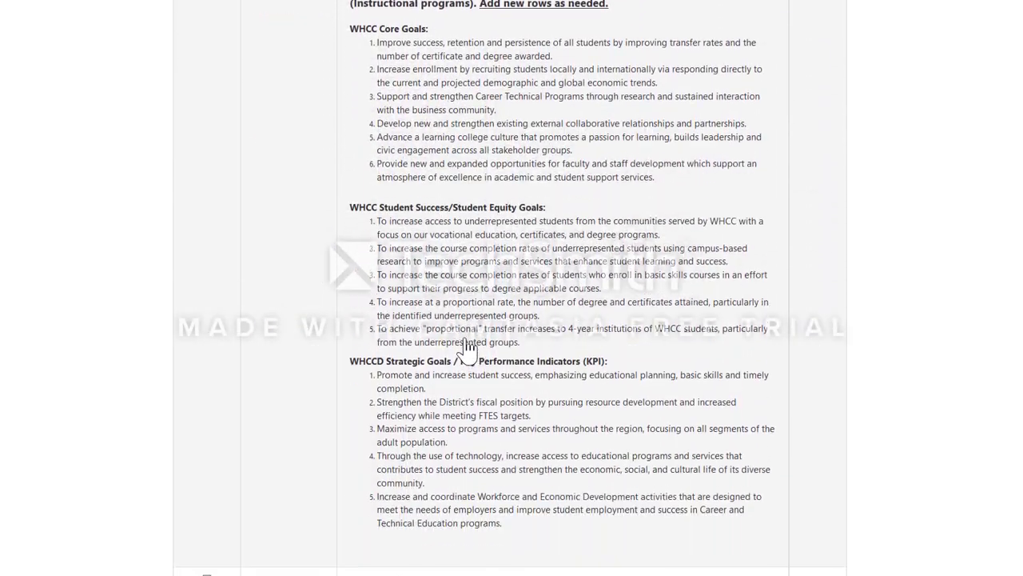
pyautogui.scroll(-4, 468, 354)
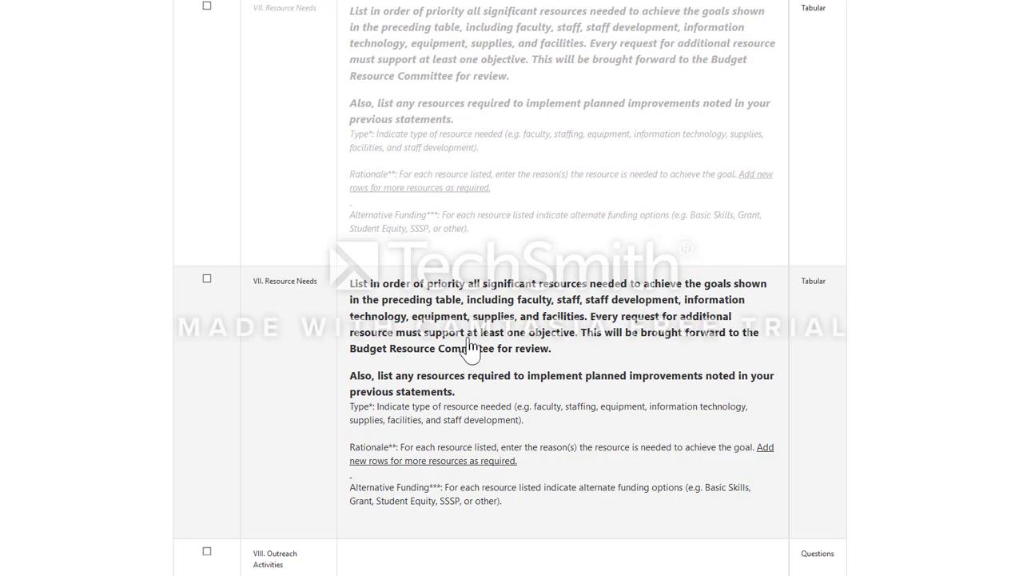
pyautogui.scroll(6, 470, 345)
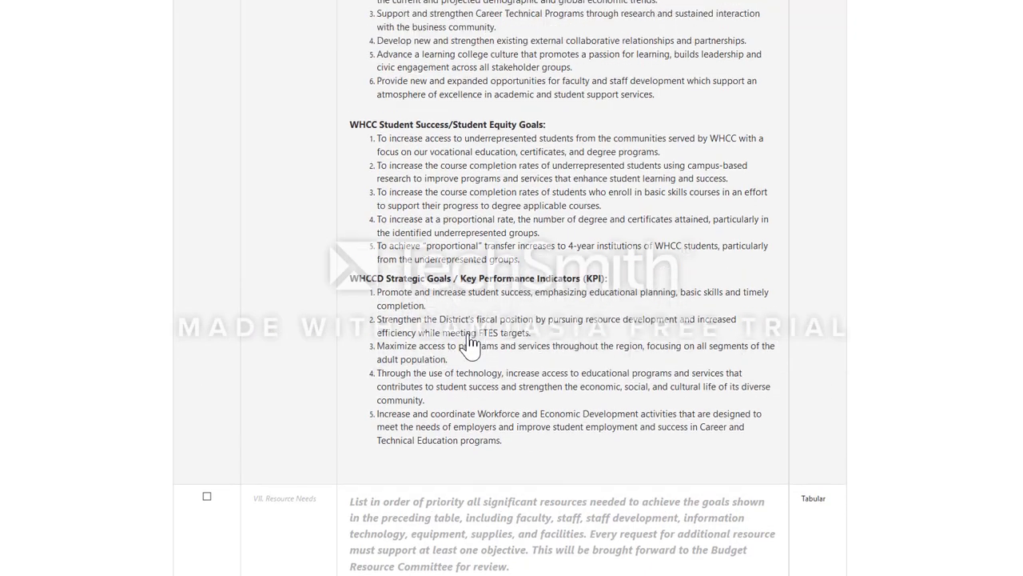
pyautogui.scroll(14, 470, 345)
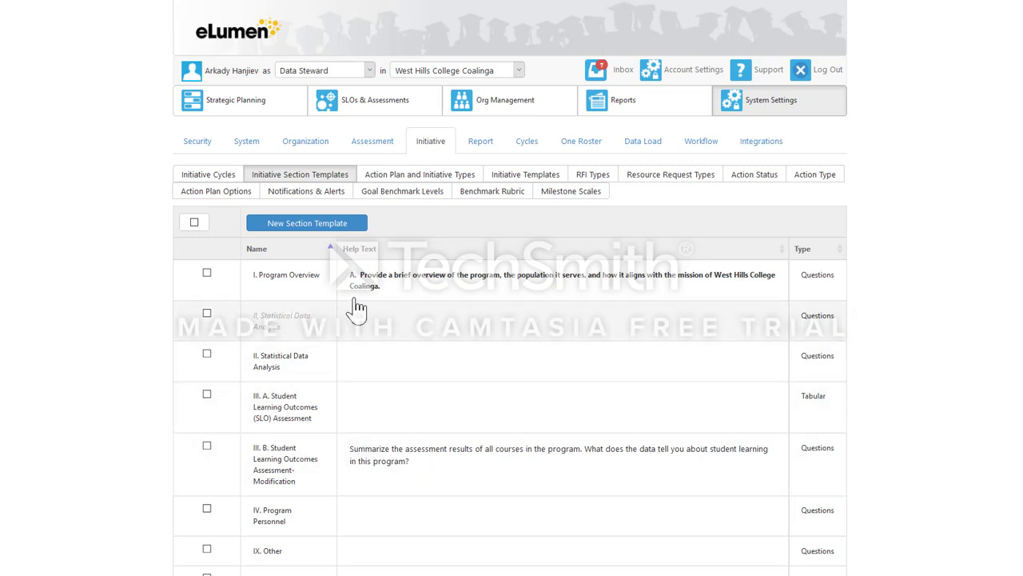
pyautogui.click(541, 176)
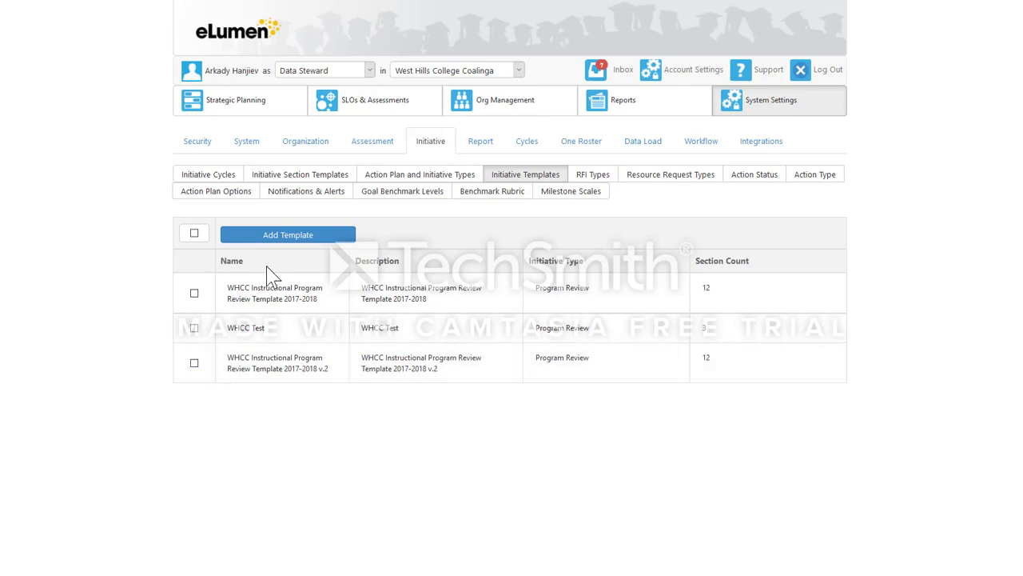
pyautogui.click(194, 363)
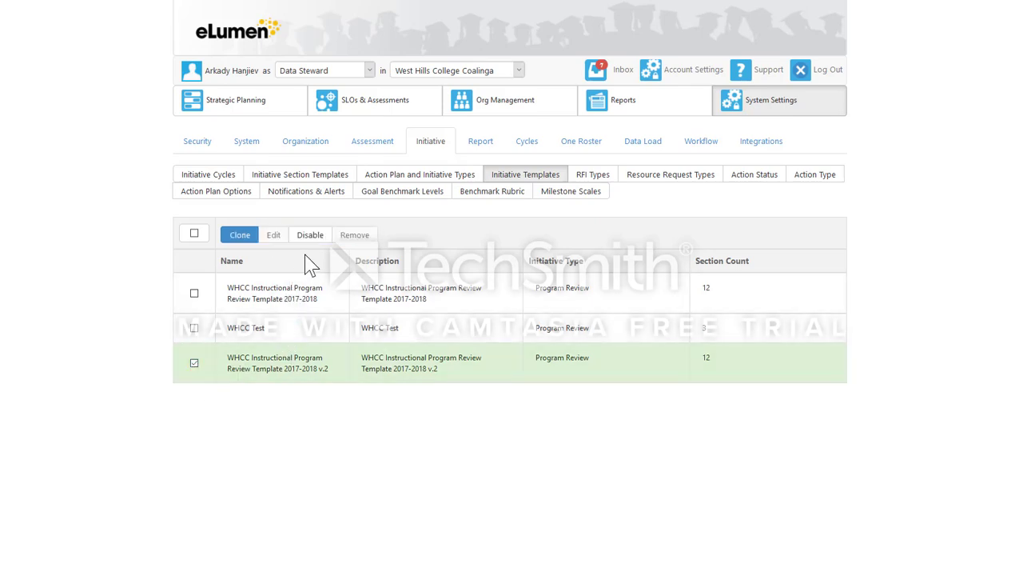
pyautogui.click(308, 381)
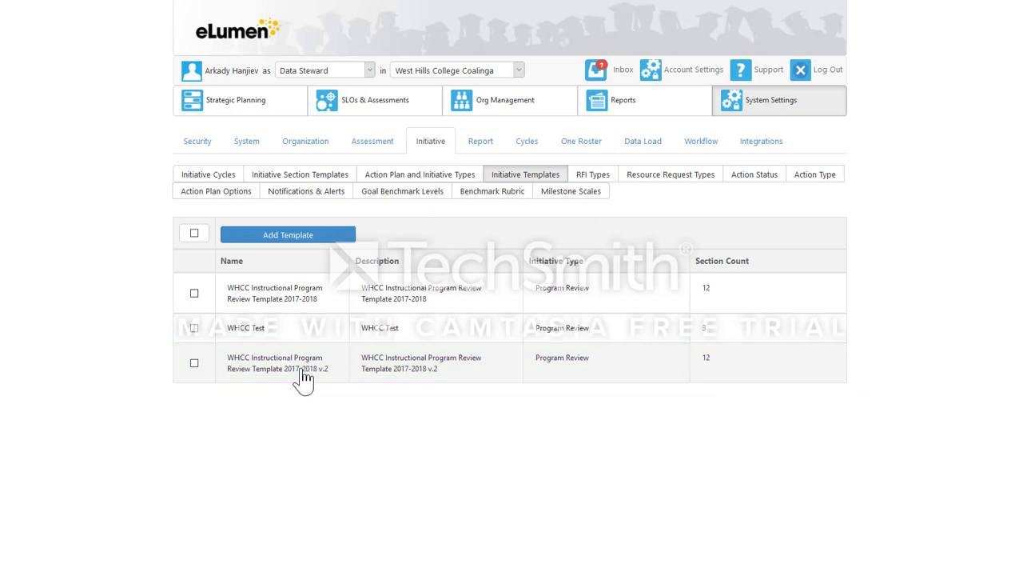
pyautogui.moveTo(312, 382)
pyautogui.mouseDown()
pyautogui.moveTo(290, 381)
pyautogui.moveTo(312, 381)
pyautogui.mouseUp()
pyautogui.click(195, 363)
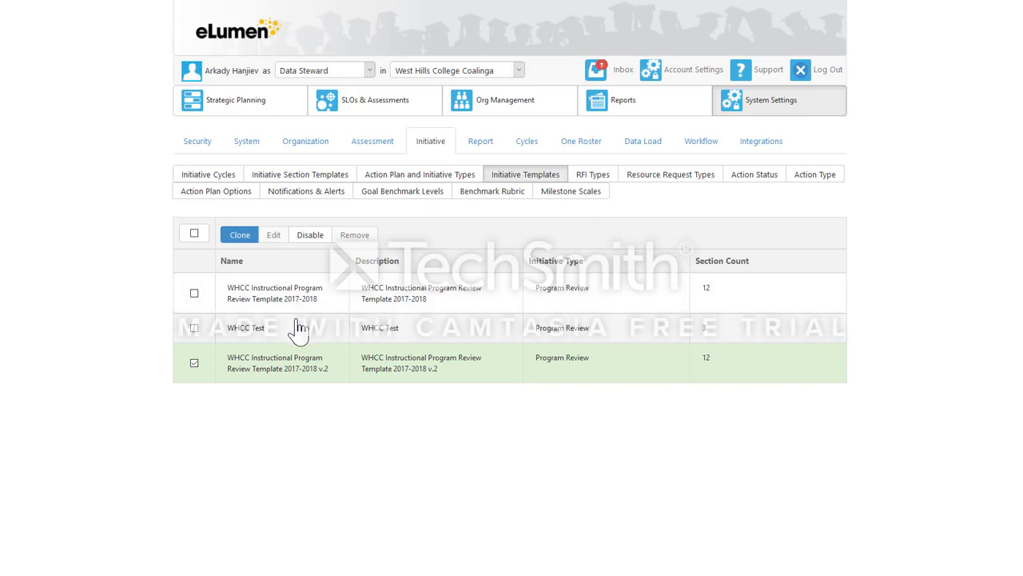
pyautogui.click(194, 362)
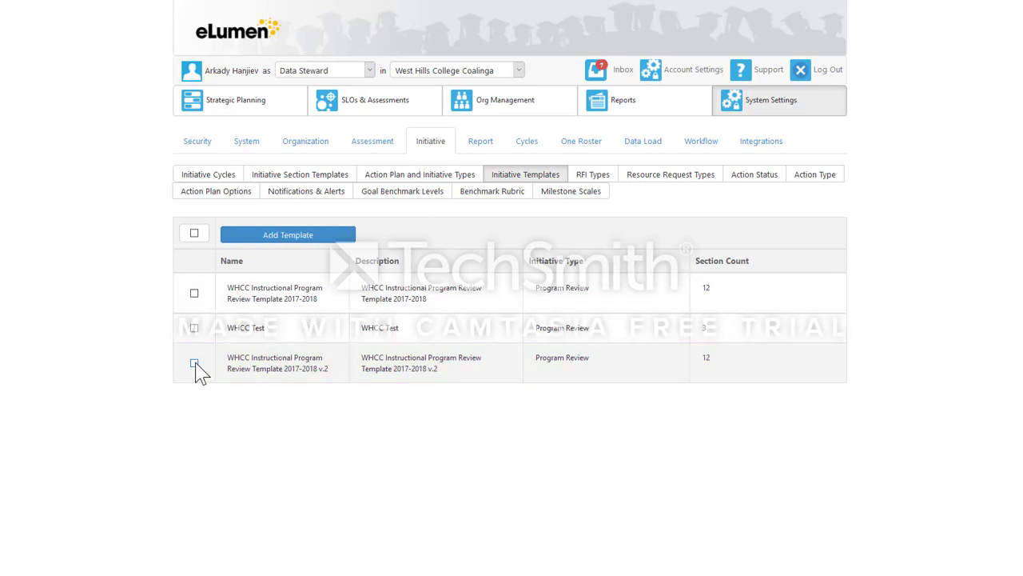
# Start a new initiative template named "WHCC Instructional PR Template 2017-18" with the strategic initiative type Program Review.
pyautogui.click(290, 238)
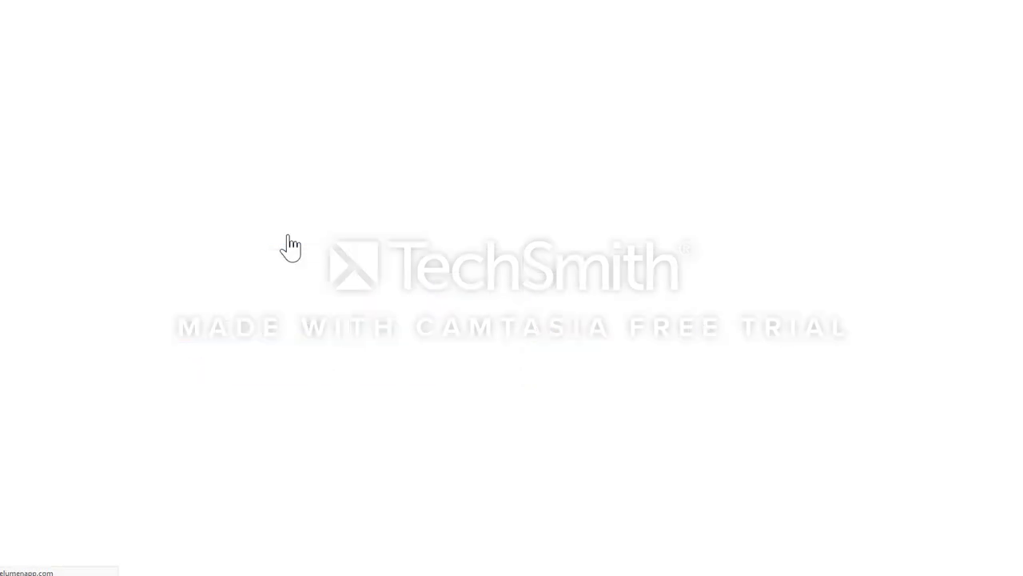
pyautogui.click(438, 264)
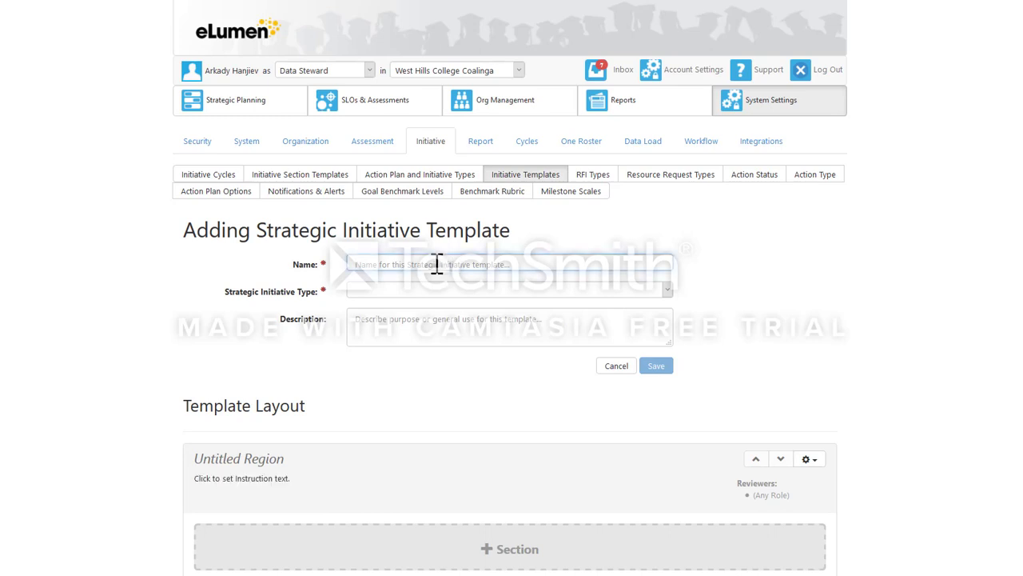
pyautogui.write('WH')
pyautogui.click(494, 291)
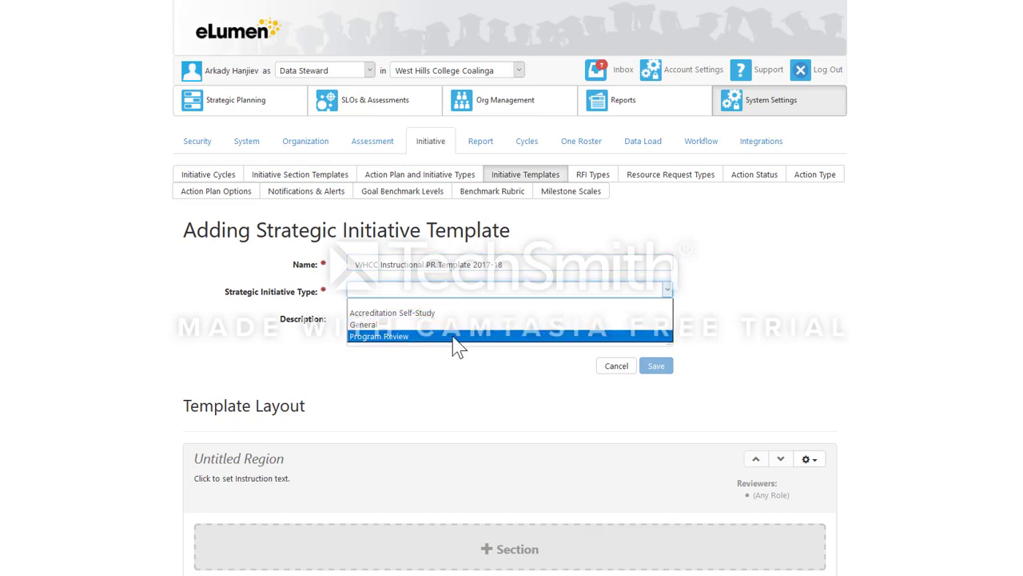
pyautogui.click(397, 337)
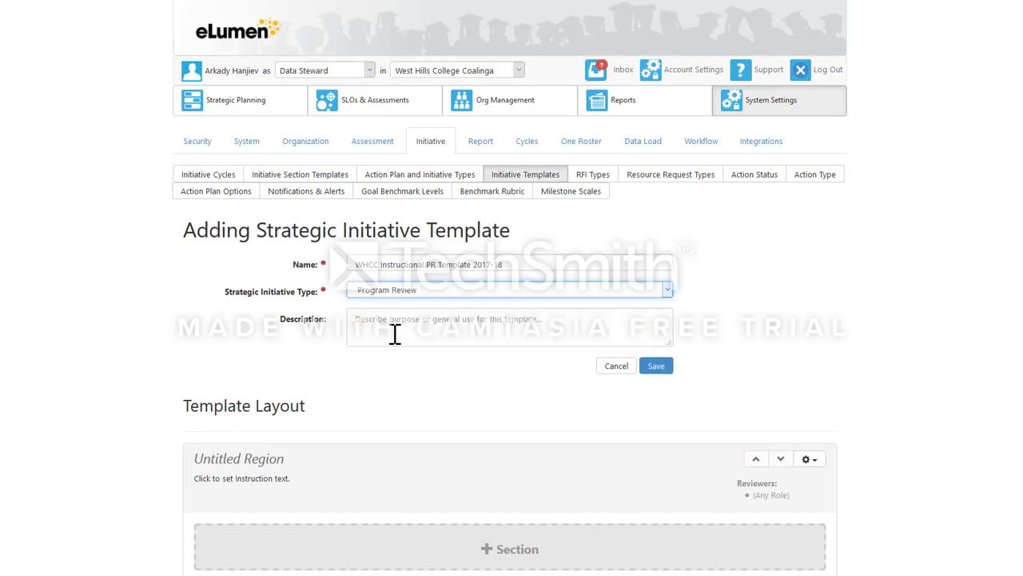
# Copy the initiative template's name into its description.
pyautogui.moveTo(506, 265); pyautogui.dragTo(349, 266)
pyautogui.hotkey('ctrl', 'c')
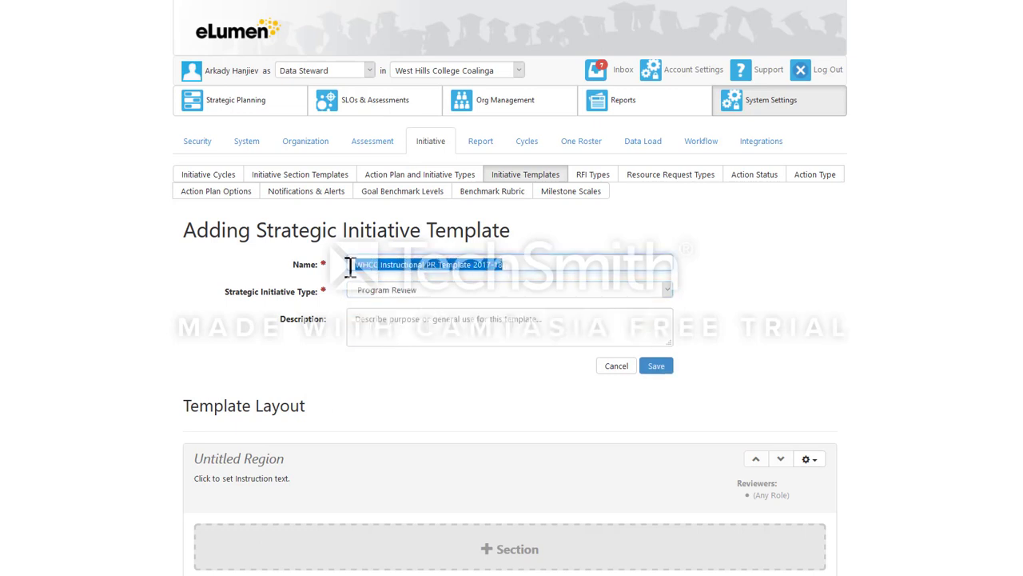
pyautogui.click(369, 319)
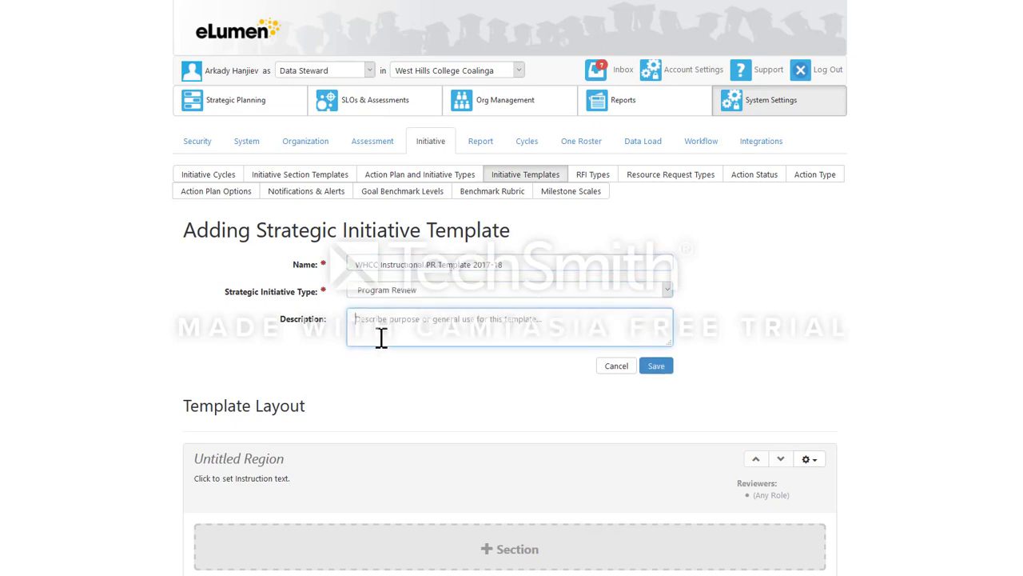
pyautogui.hotkey('ctrl', 'v')
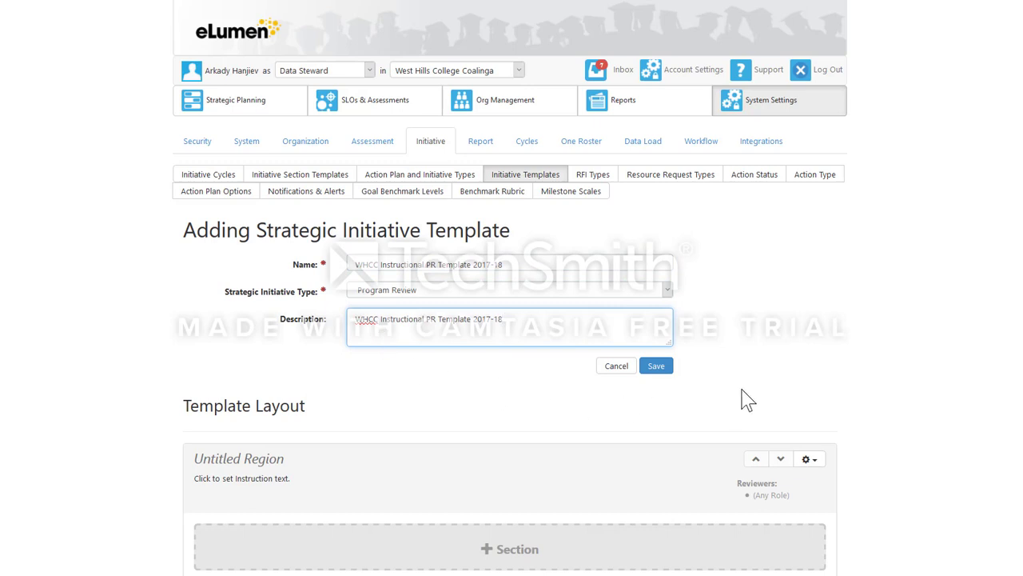
pyautogui.click(796, 334)
# Add the Mission Statement section to the untitled region of the template layout.
pyautogui.scroll(-1, 805, 331)
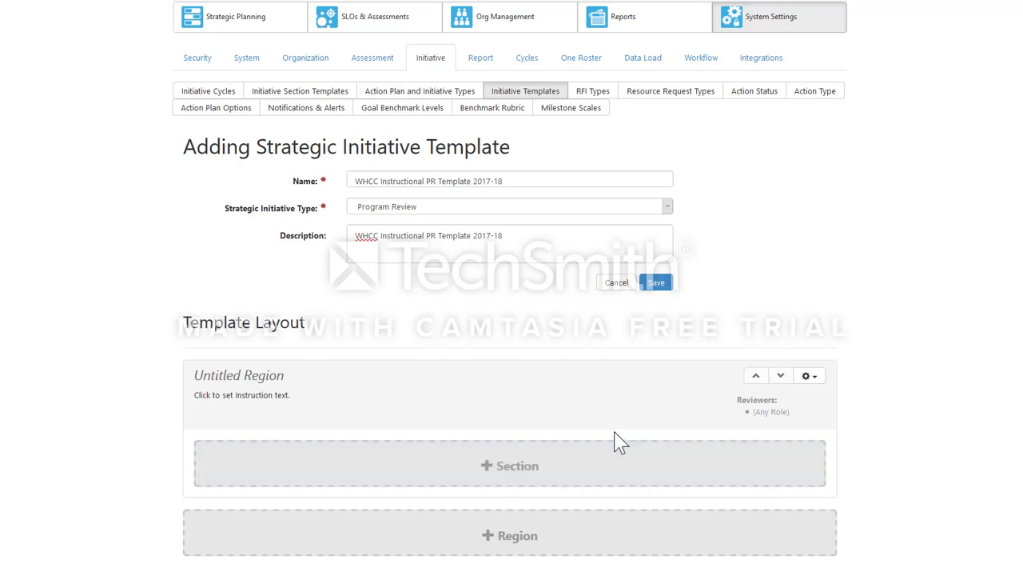
pyautogui.click(495, 470)
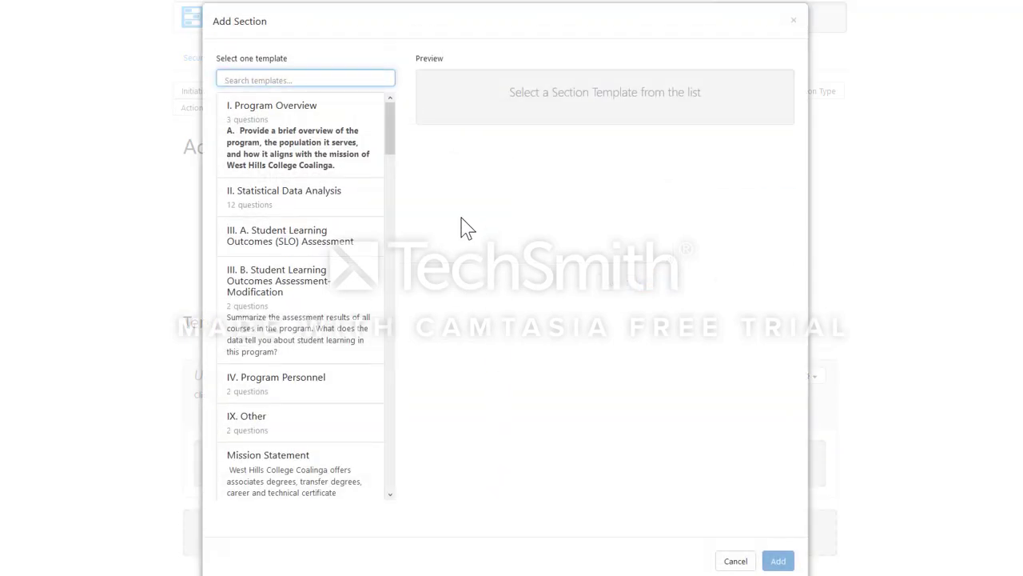
pyautogui.moveTo(391, 136); pyautogui.dragTo(389, 178)
pyautogui.click(326, 222)
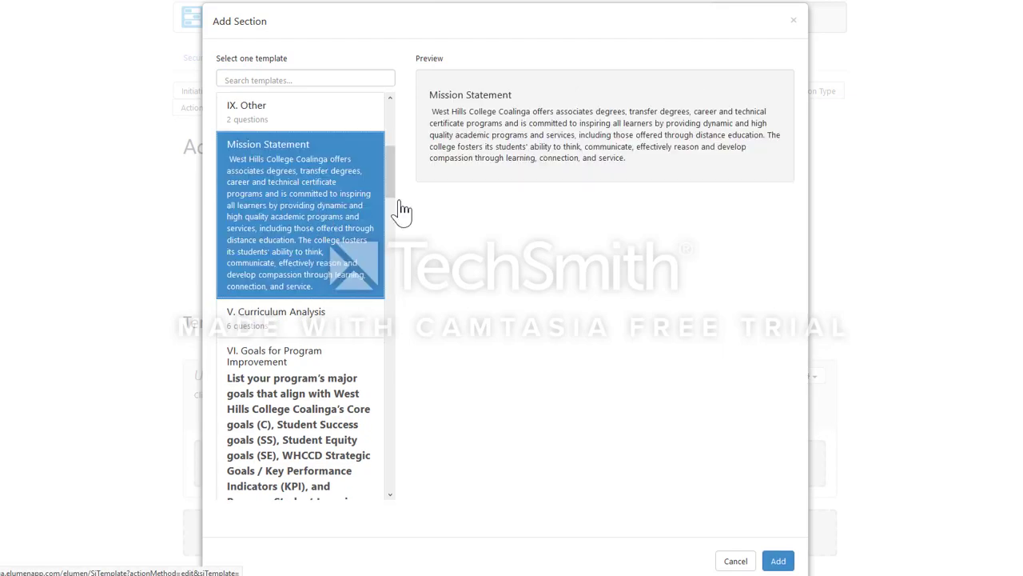
pyautogui.click(778, 563)
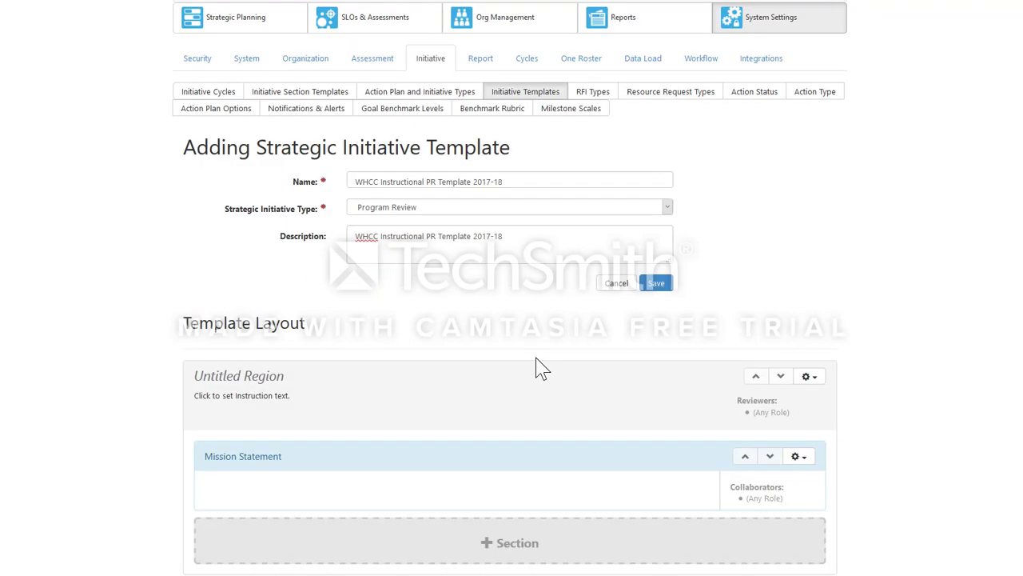
# Add the "I. Program Overview" section below Mission Statement in the template layout.
pyautogui.scroll(-1, 538, 367)
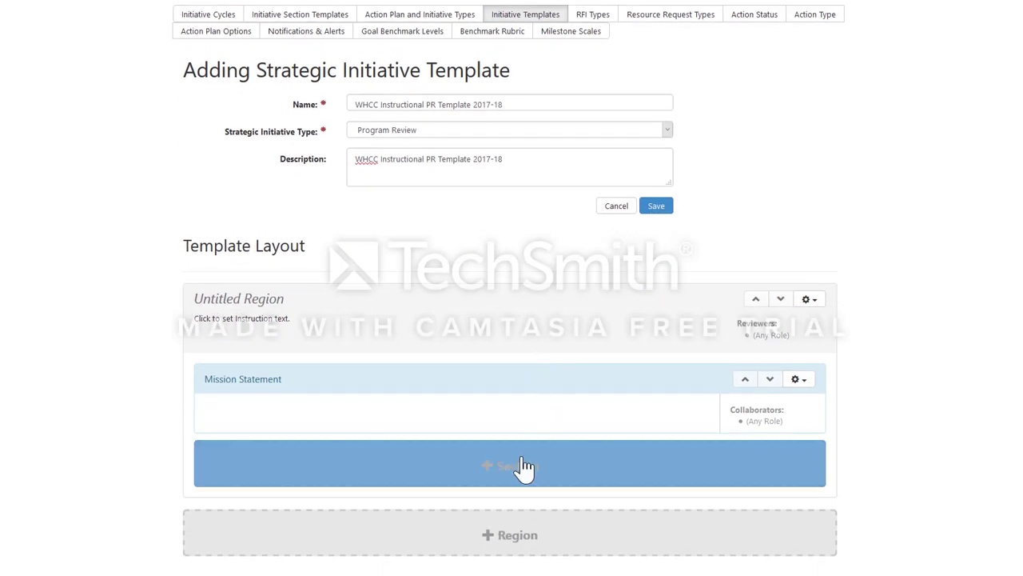
pyautogui.click(522, 469)
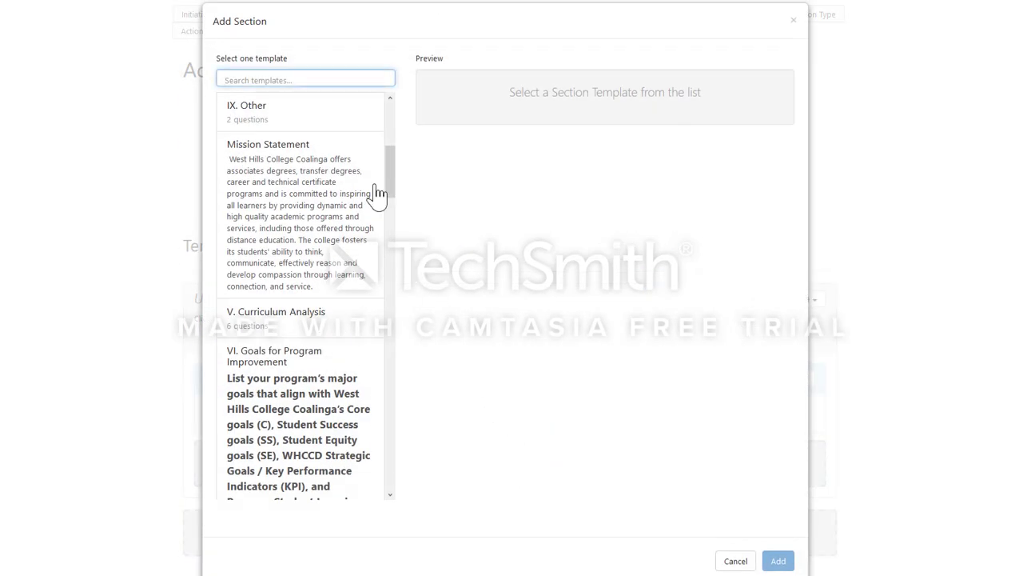
pyautogui.scroll(4, 392, 160)
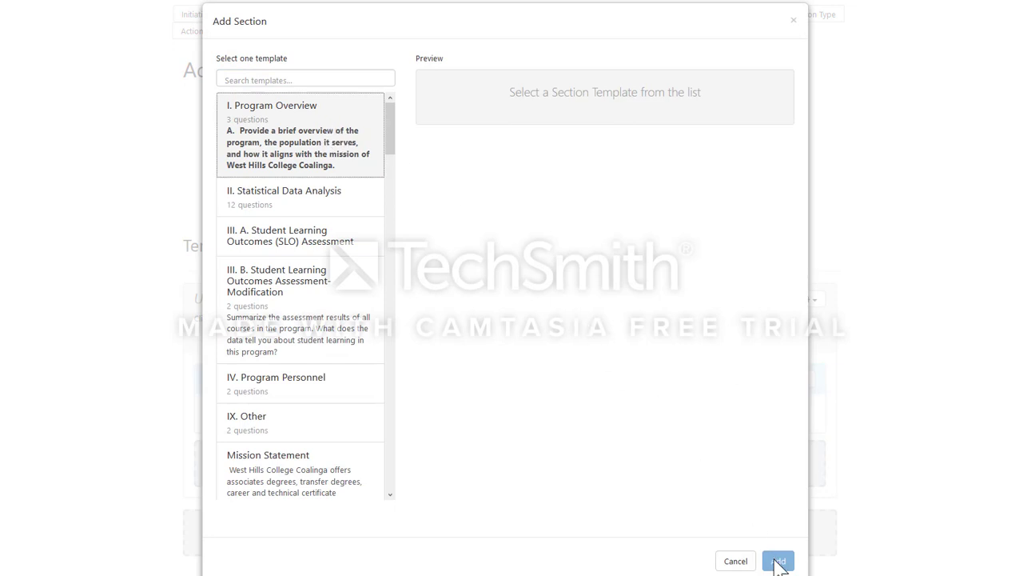
pyautogui.click(313, 144)
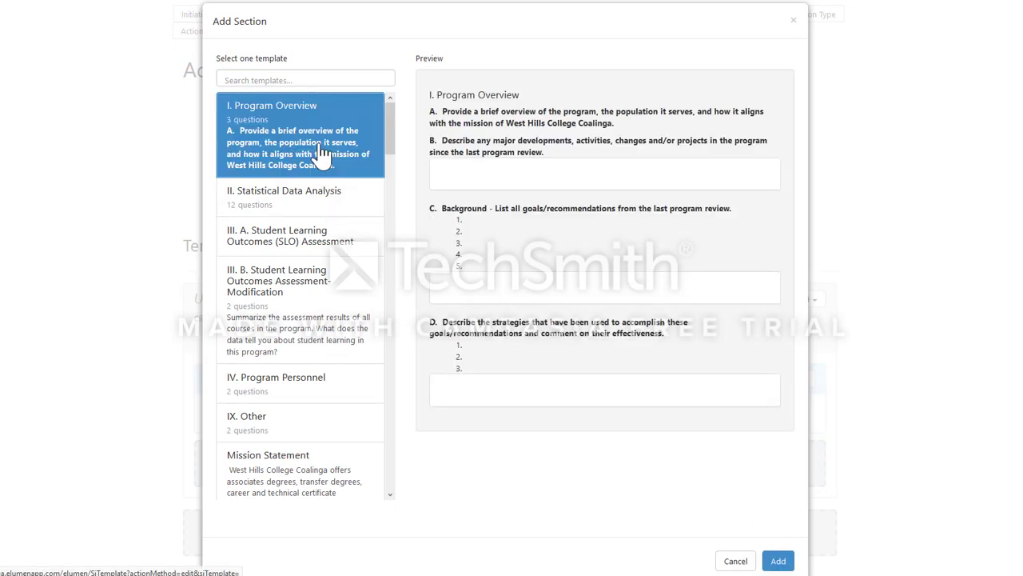
pyautogui.click(776, 562)
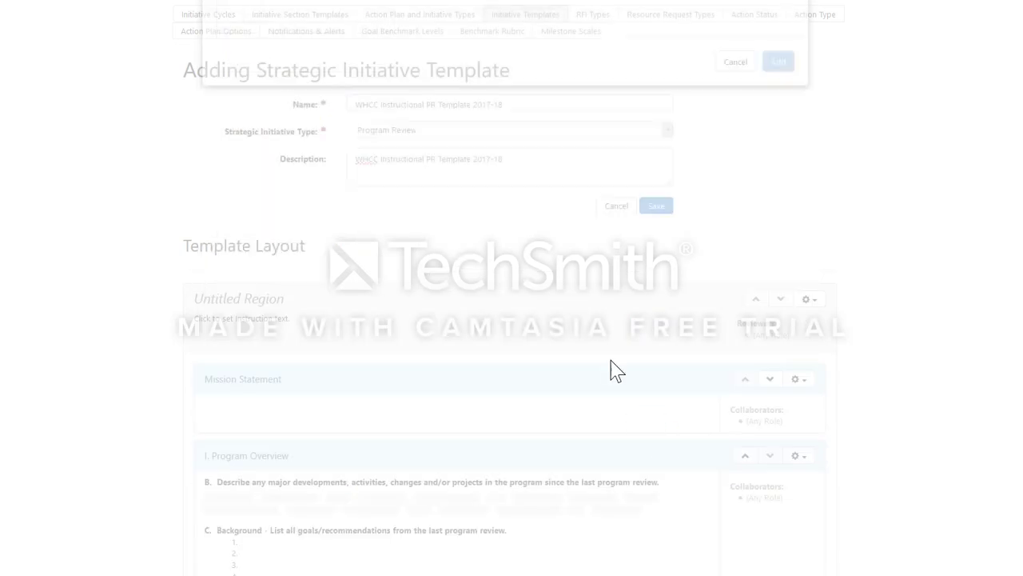
# Add the "II. Statistical Data Analysis" section below I. Program Overview in the template layout.
pyautogui.scroll(-3, 512, 362)
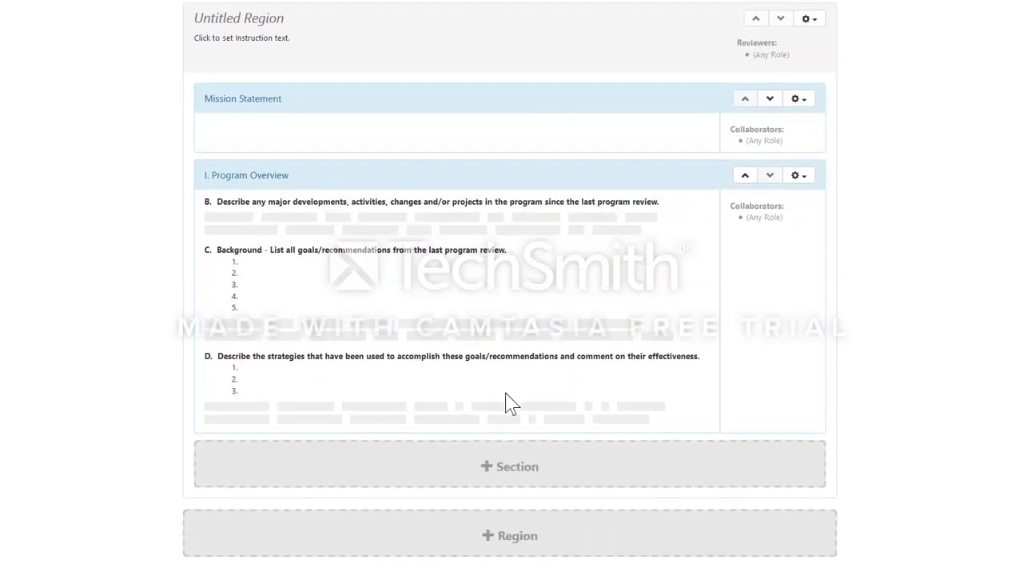
pyautogui.click(517, 475)
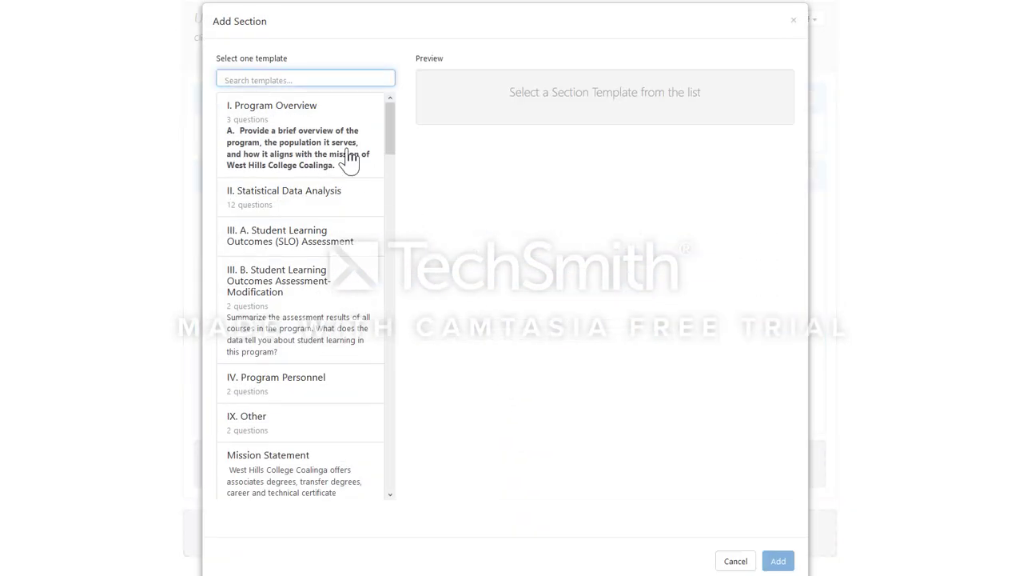
pyautogui.click(333, 204)
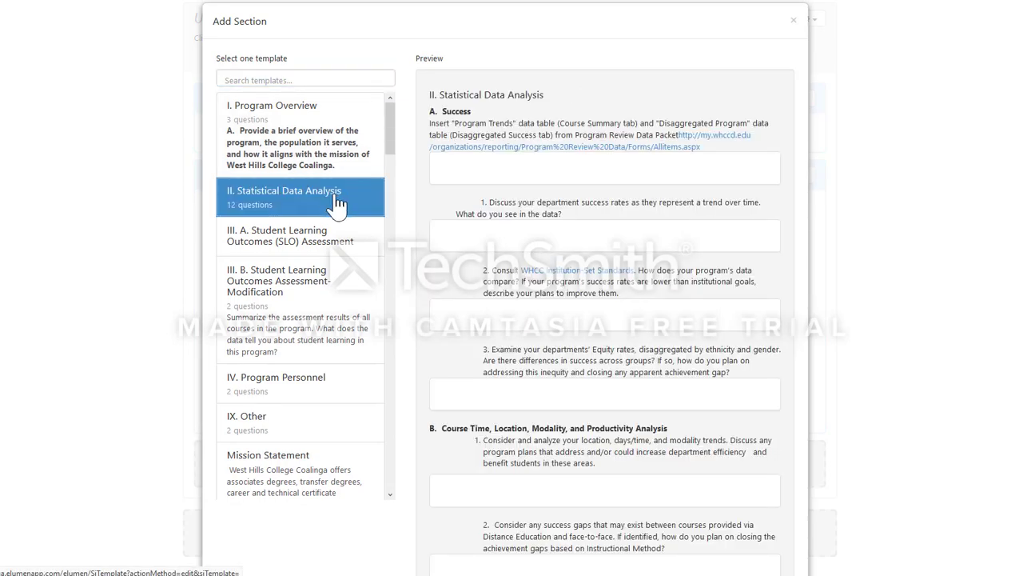
pyautogui.scroll(-8, 635, 411)
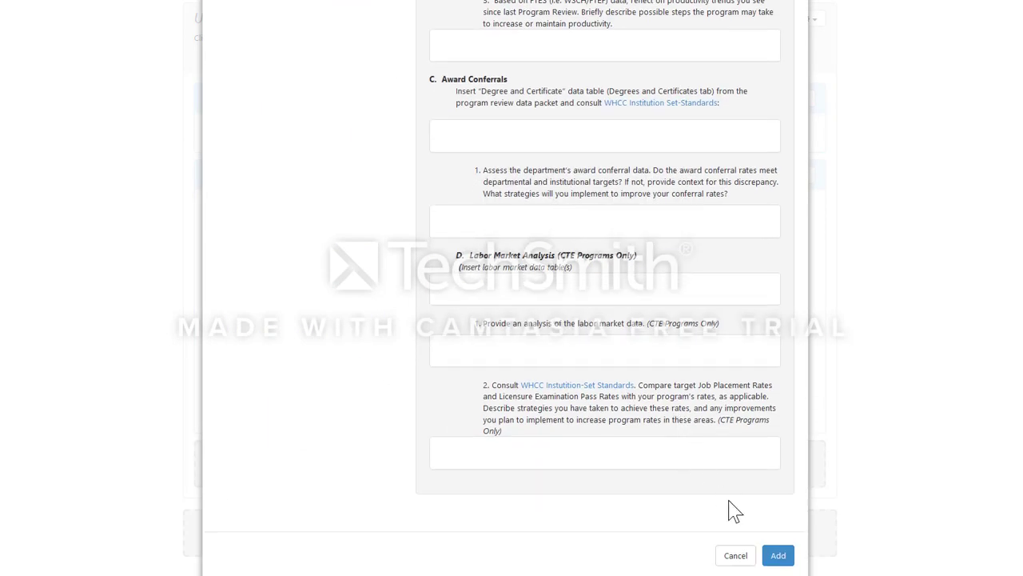
pyautogui.click(779, 558)
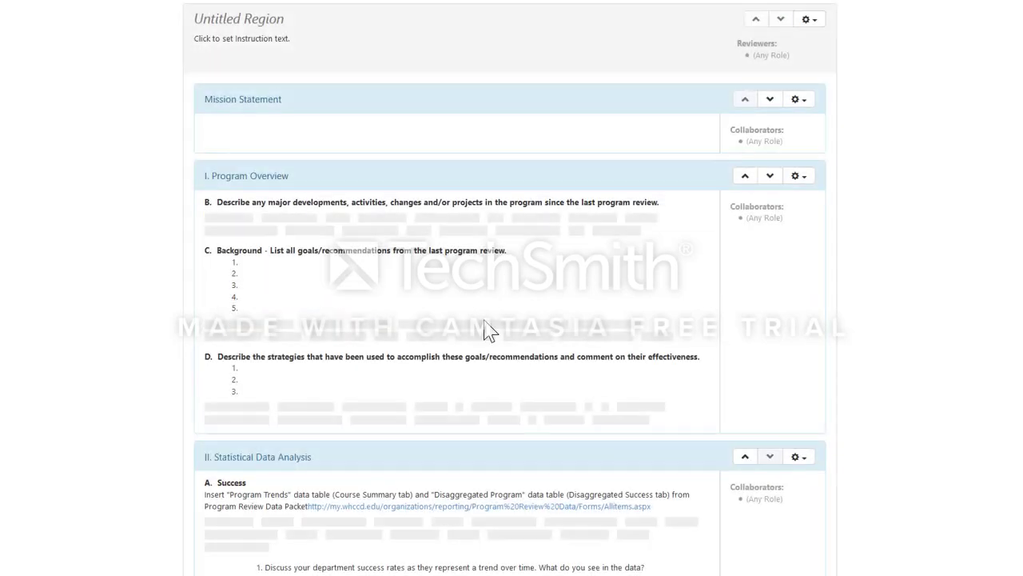
# Add the "III. A. Student Learning Outcomes (SLO) Assessment" section below II. Statistical Data Analysis.
pyautogui.scroll(-10, 464, 298)
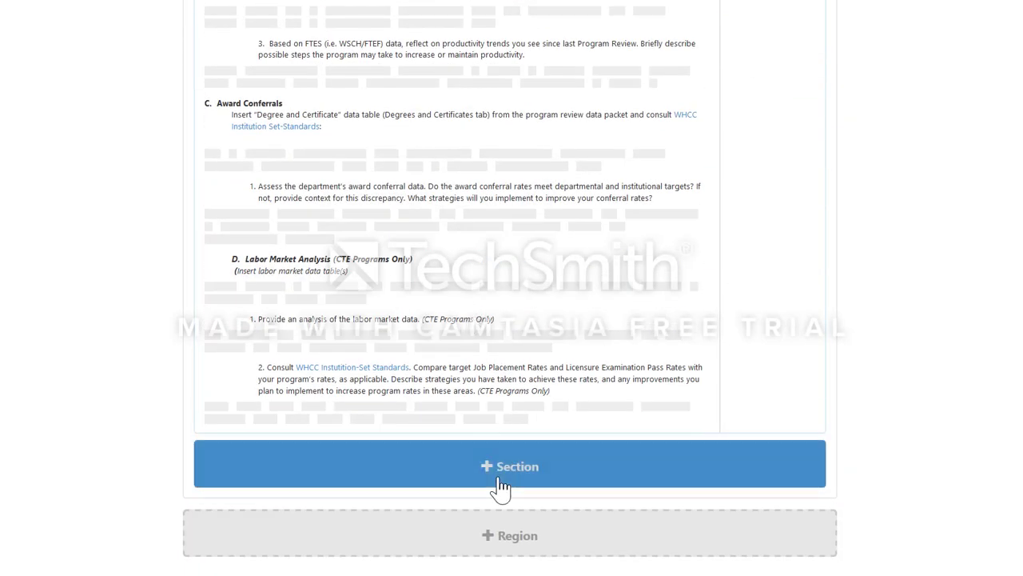
pyautogui.click(500, 484)
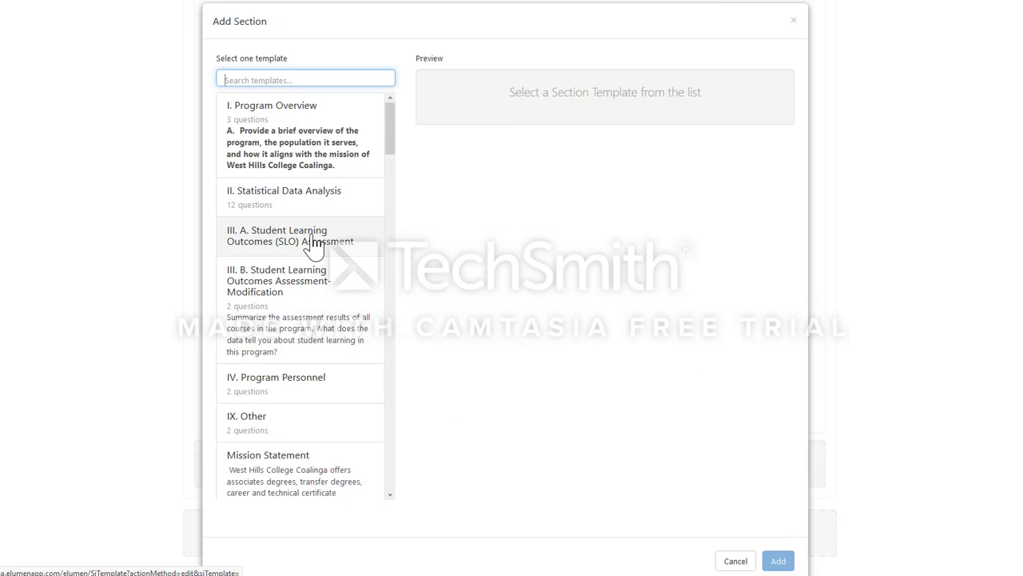
pyautogui.click(313, 248)
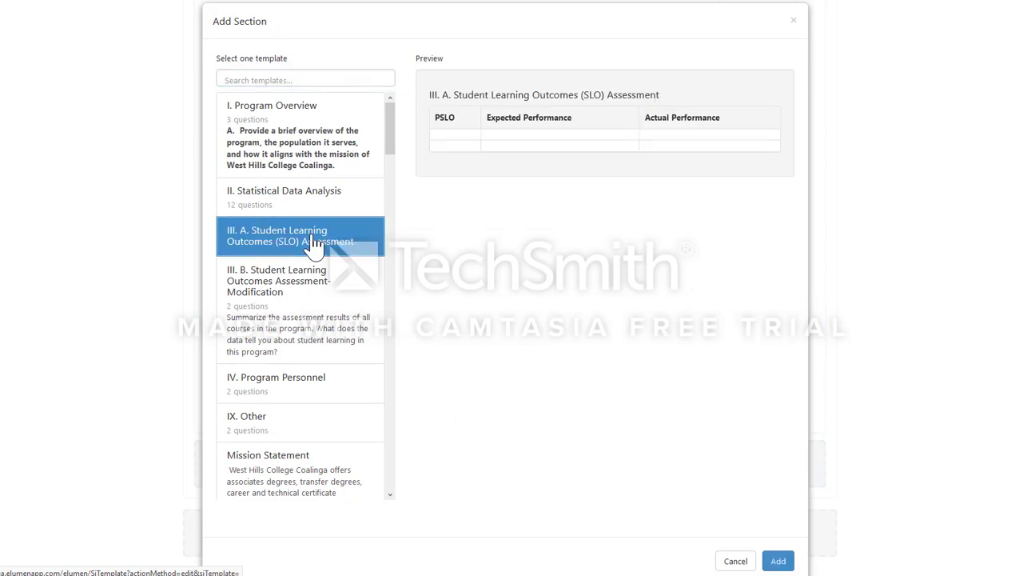
pyautogui.click(778, 561)
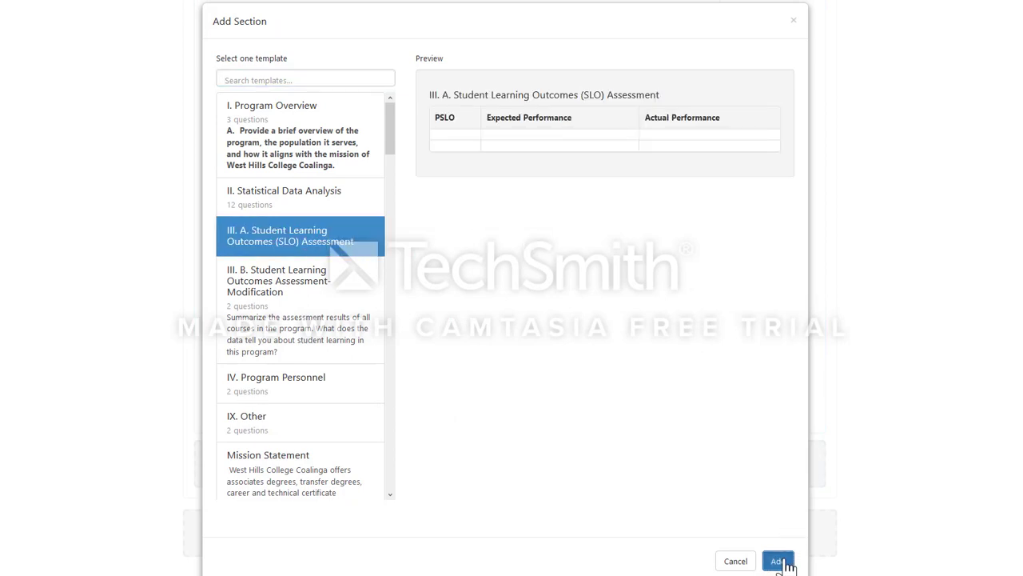
# Add the "III. B. Student Learning Outcomes Assessment-Modification" section below the III. A. SLO Assessment section.
pyautogui.scroll(-1, 565, 376)
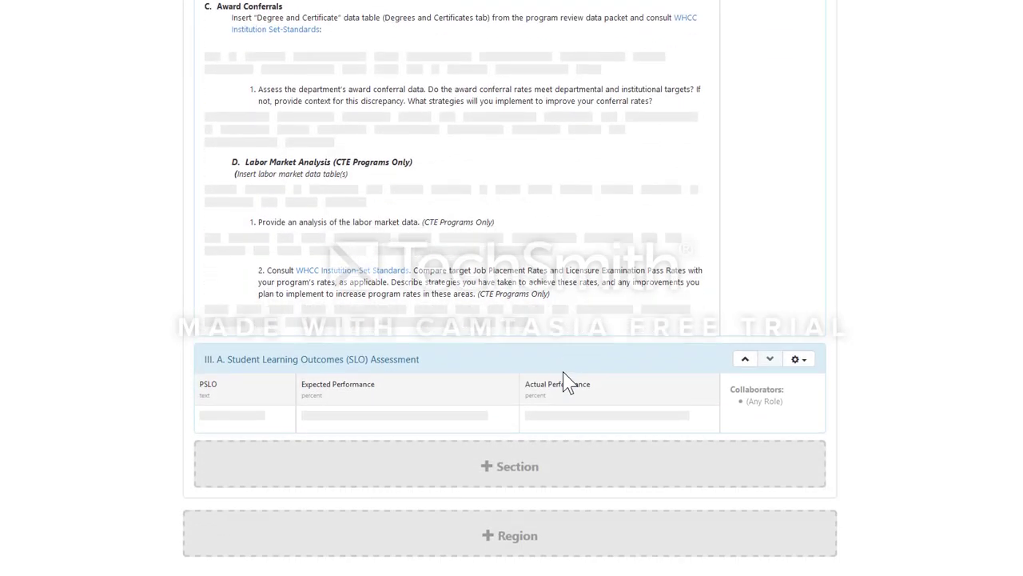
pyautogui.click(542, 478)
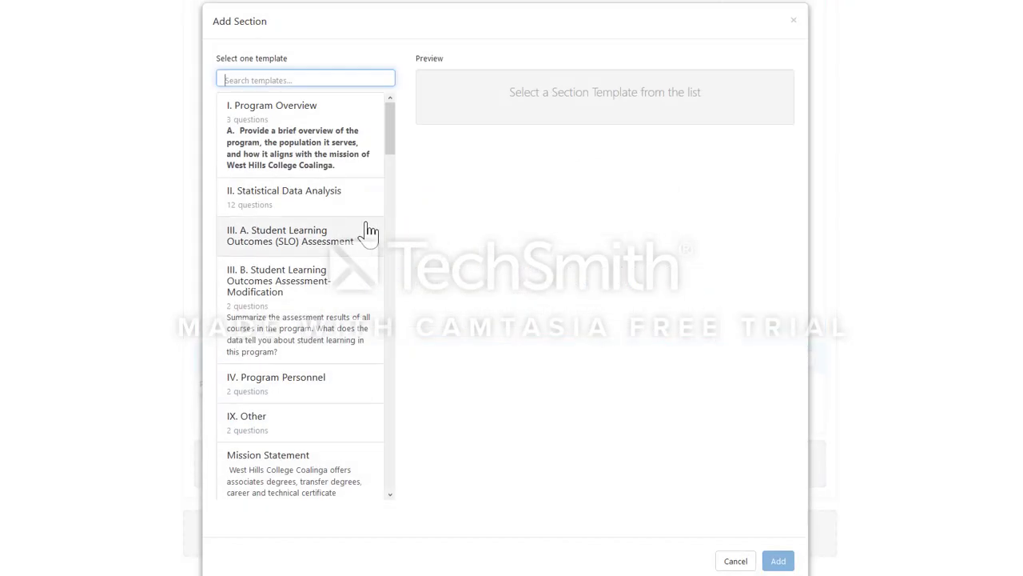
pyautogui.click(313, 290)
pyautogui.click(778, 561)
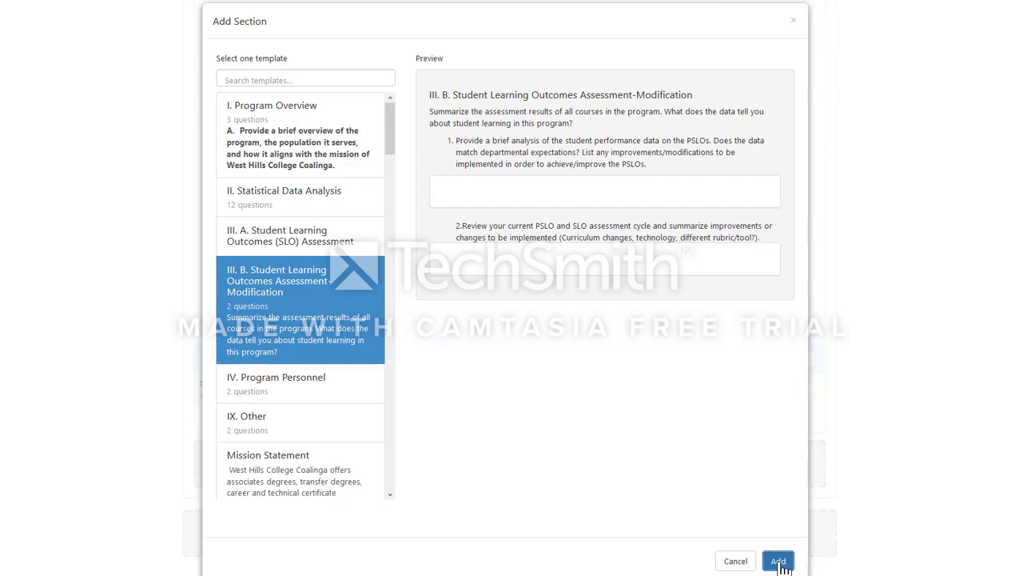
# Add the "IV. Program Personnel" section below III. B. in the template layout.
pyautogui.scroll(-2, 520, 299)
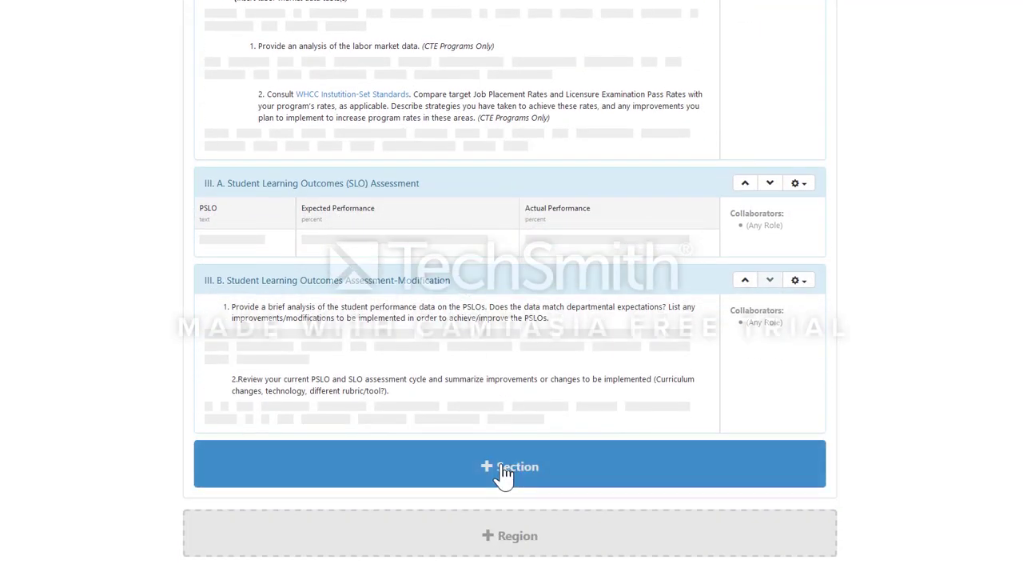
pyautogui.click(503, 472)
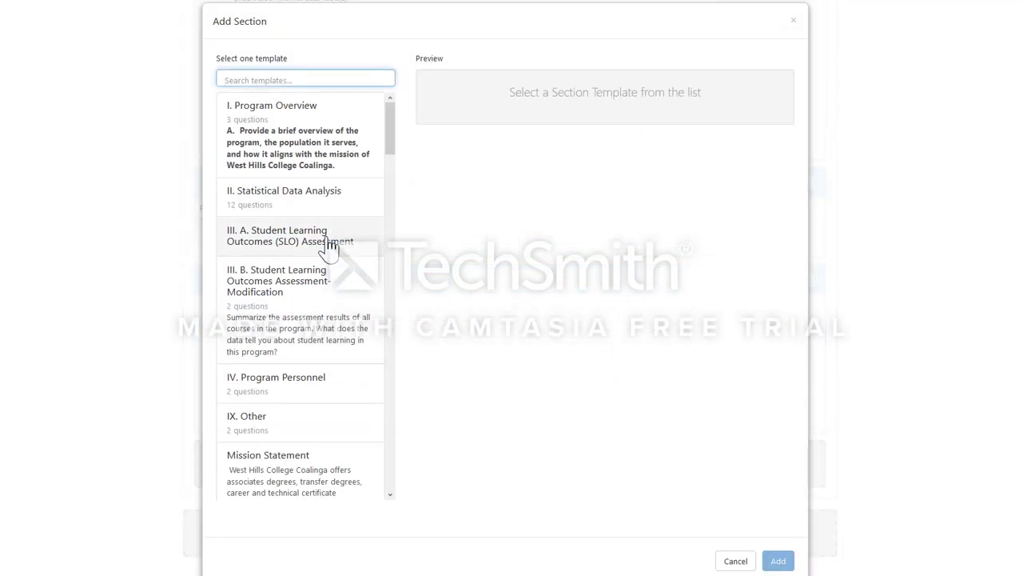
pyautogui.scroll(-2, 314, 283)
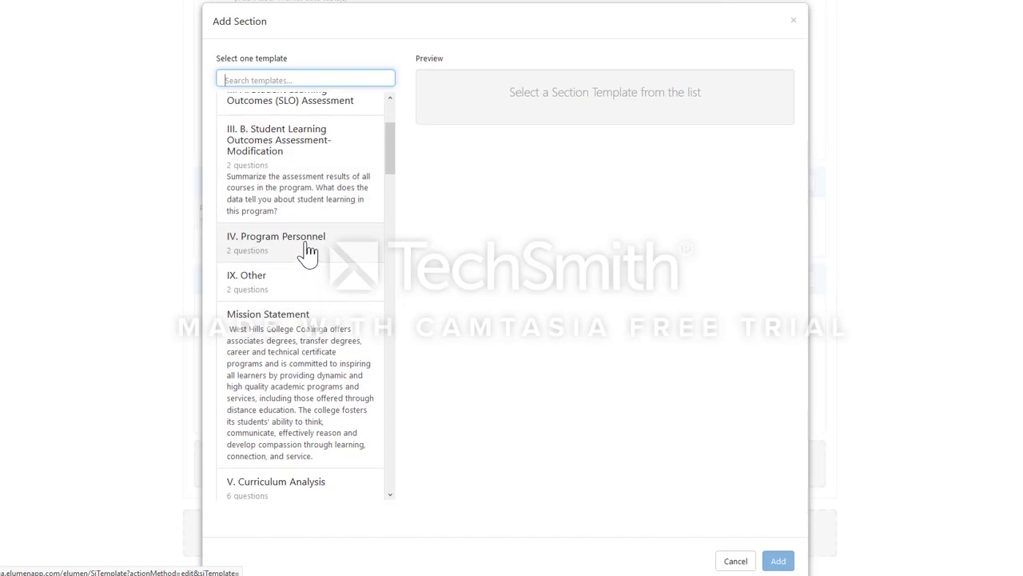
pyautogui.click(309, 251)
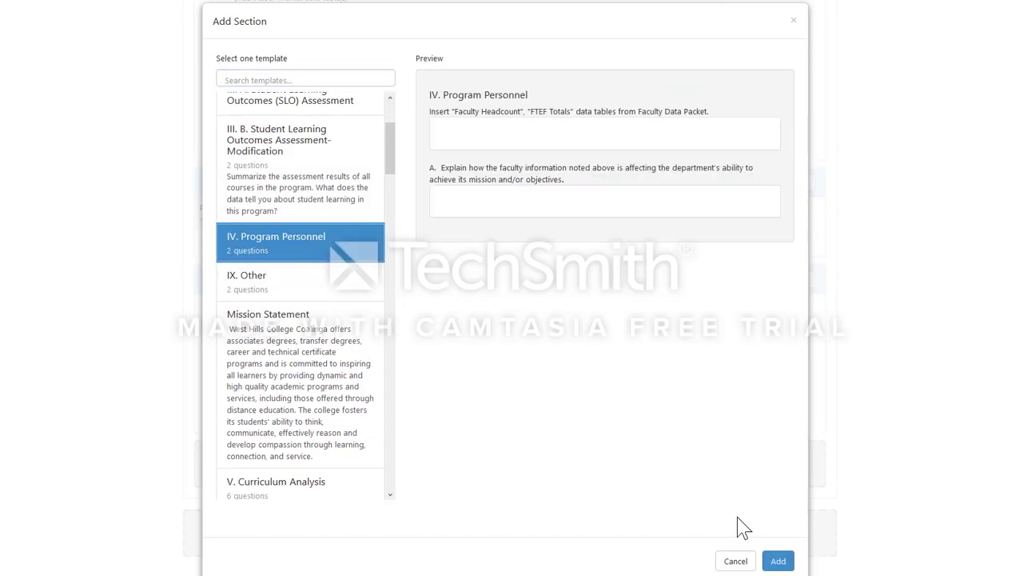
pyautogui.click(778, 561)
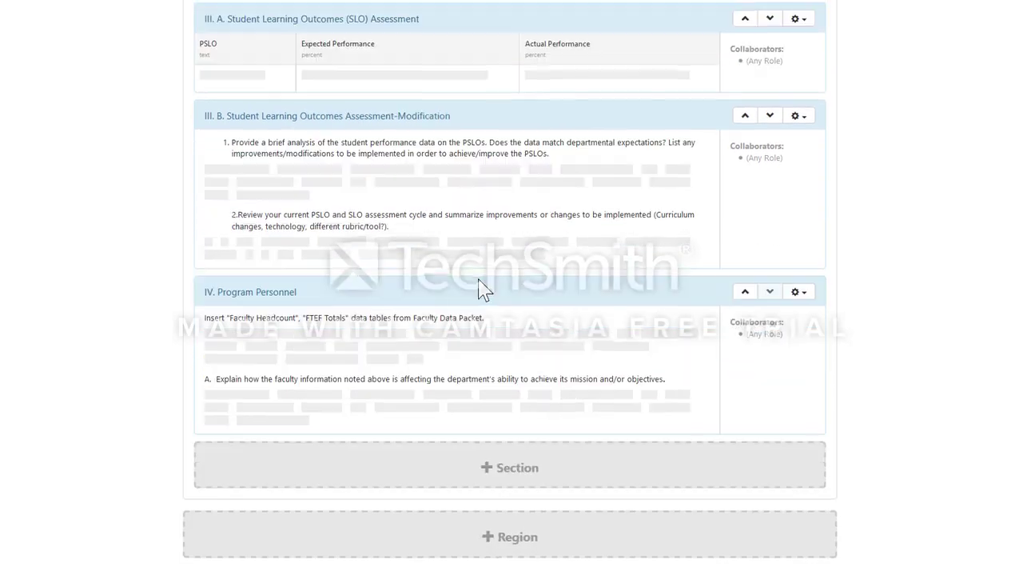
# Add the "V. Curriculum Analysis" section below IV. Program Personnel in the template layout.
pyautogui.click(508, 470)
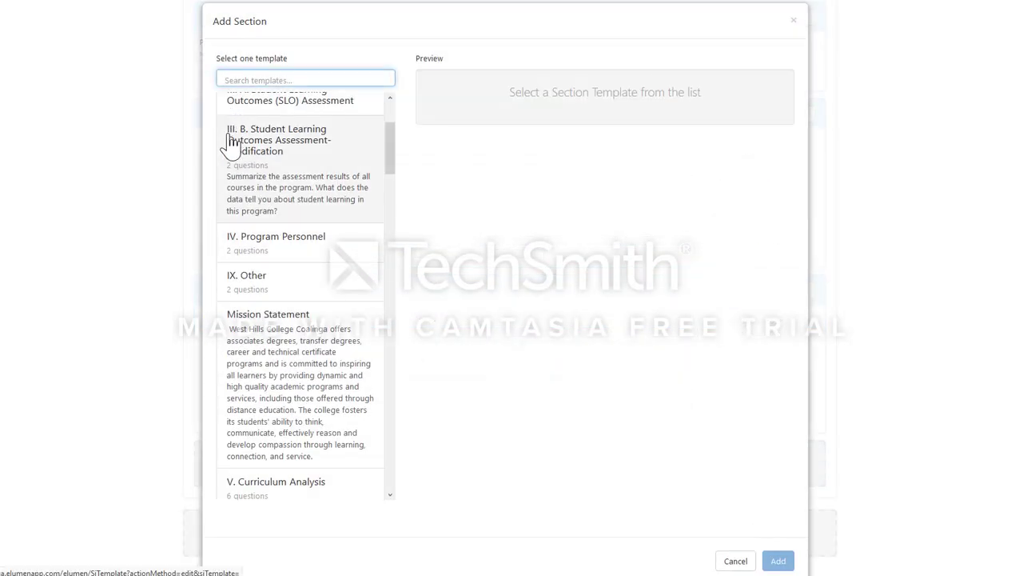
pyautogui.scroll(-5, 288, 295)
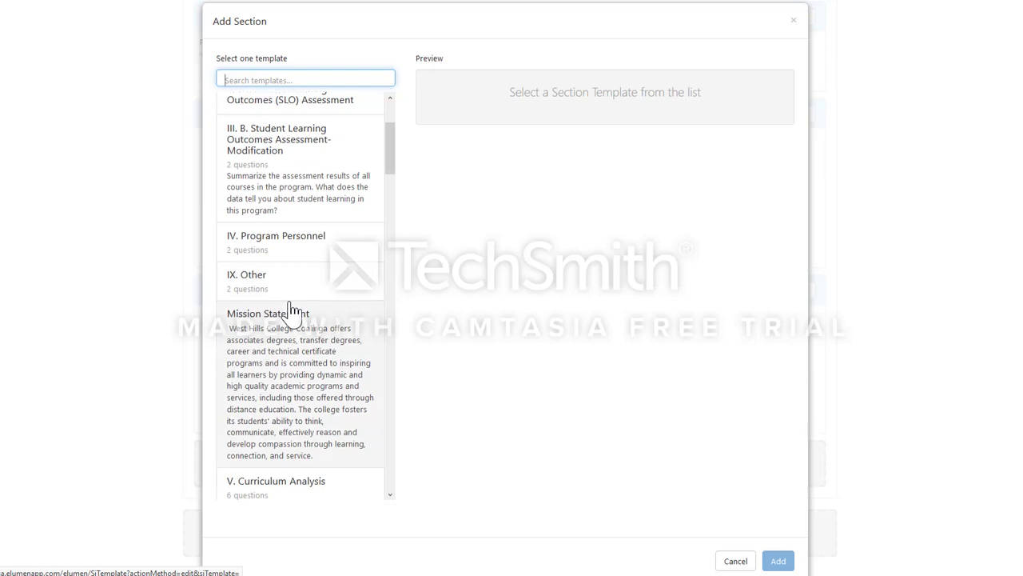
pyautogui.click(287, 148)
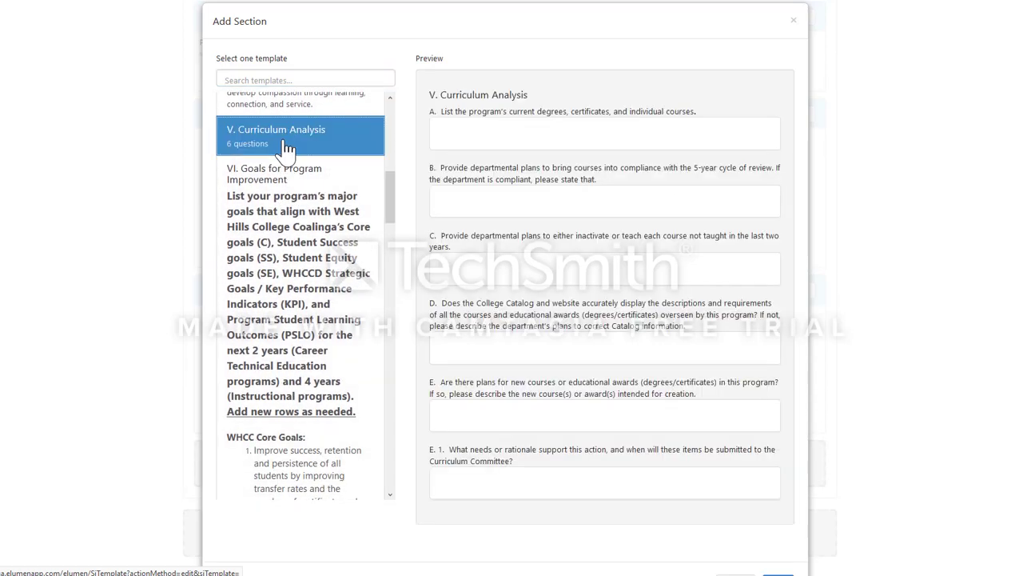
pyautogui.scroll(-1, 703, 498)
pyautogui.click(777, 556)
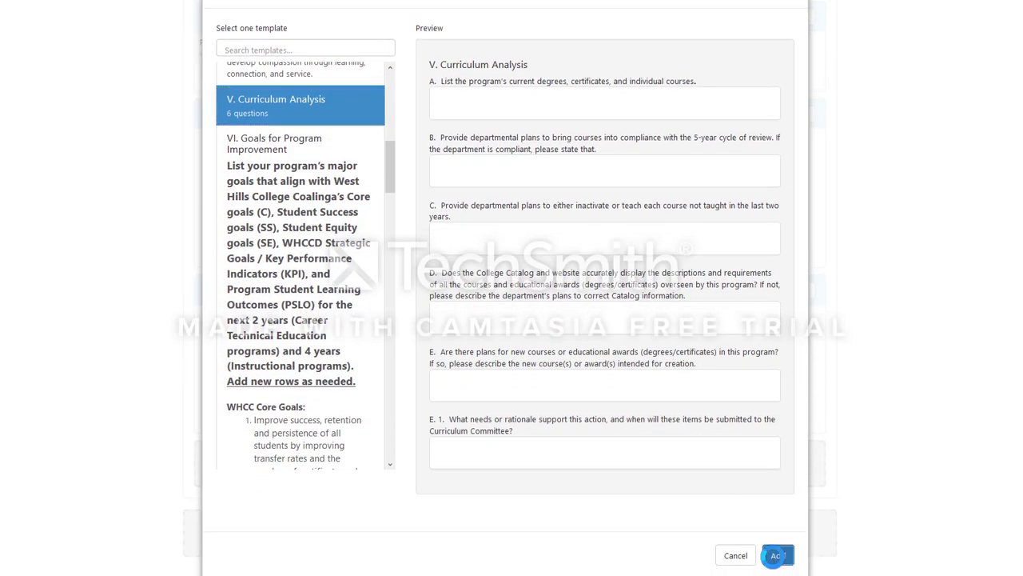
# Add the "VI. Goals for Program Improvement" section below V. Curriculum Analysis in the template layout.
pyautogui.scroll(-5, 399, 320)
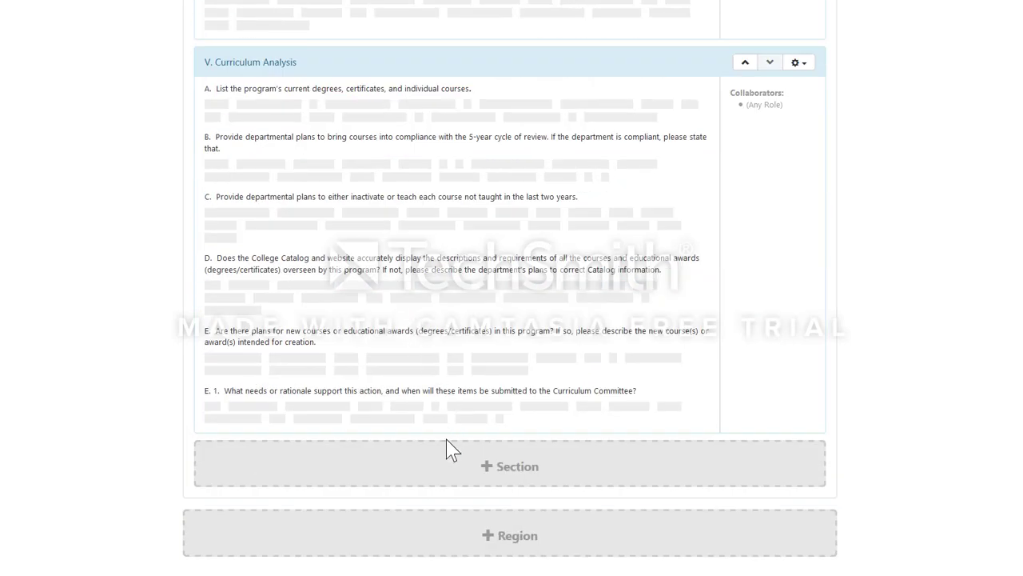
pyautogui.click(453, 466)
pyautogui.scroll(-5, 328, 264)
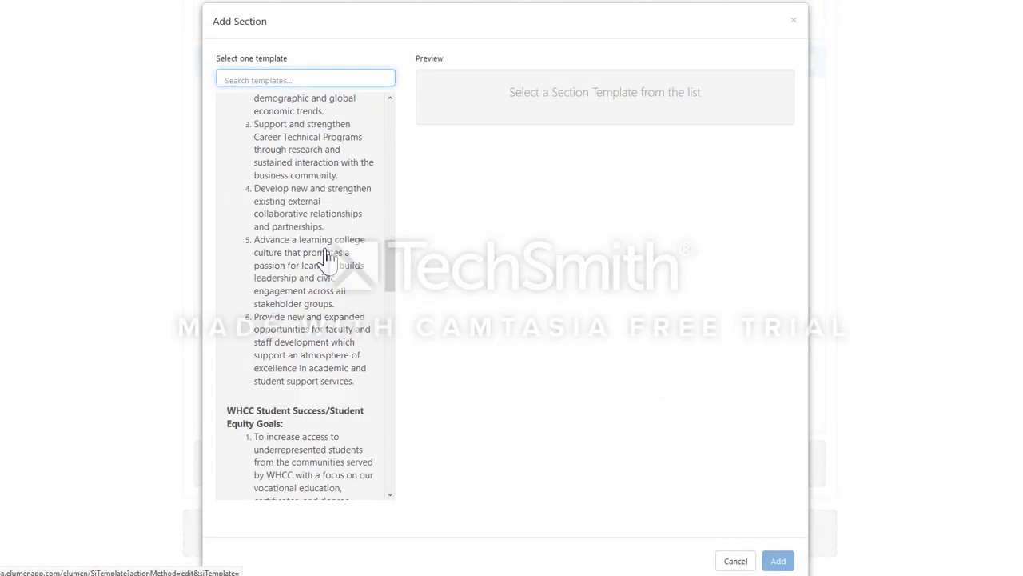
pyautogui.scroll(-10, 327, 260)
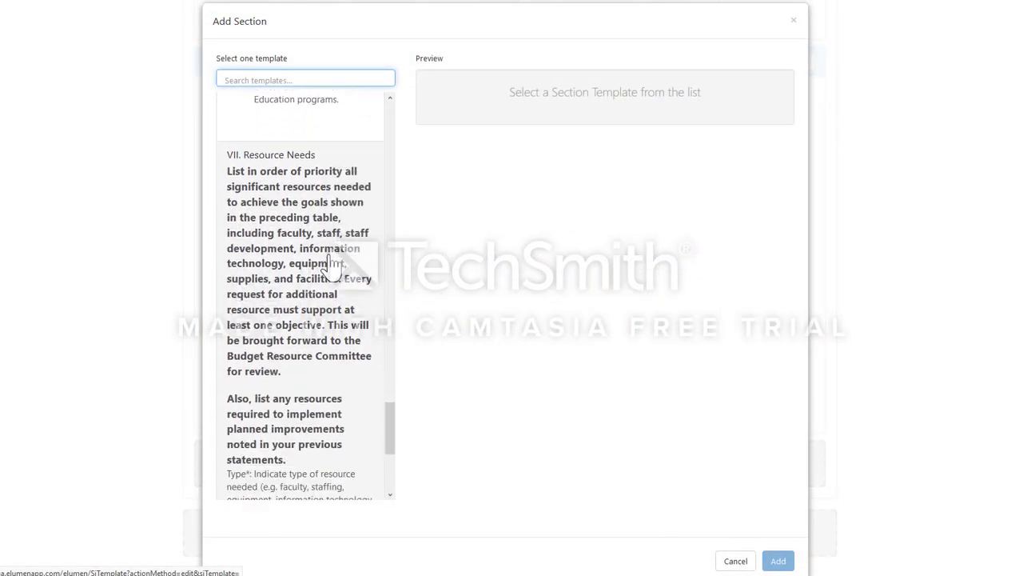
pyautogui.scroll(10, 328, 267)
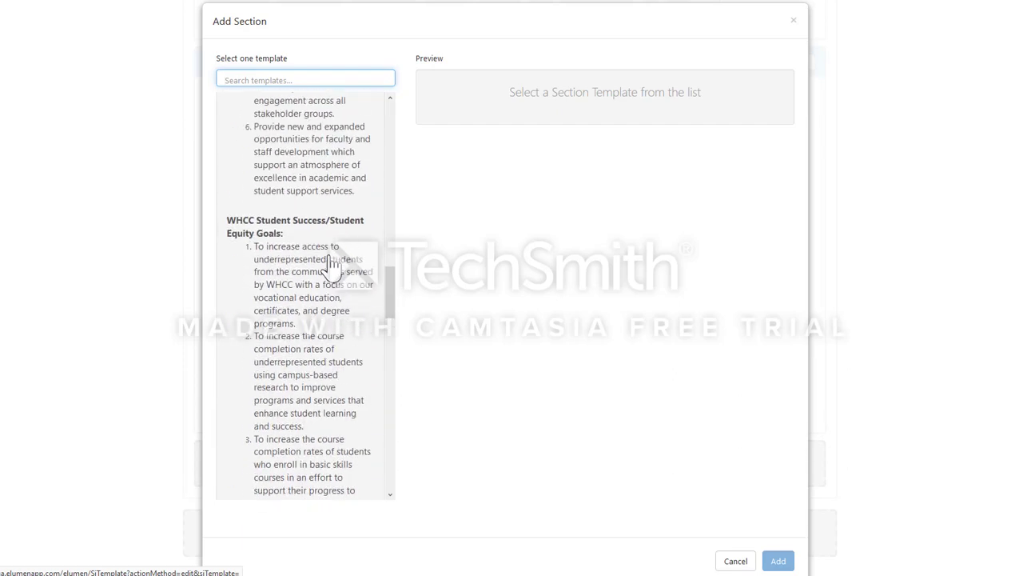
pyautogui.scroll(10, 328, 264)
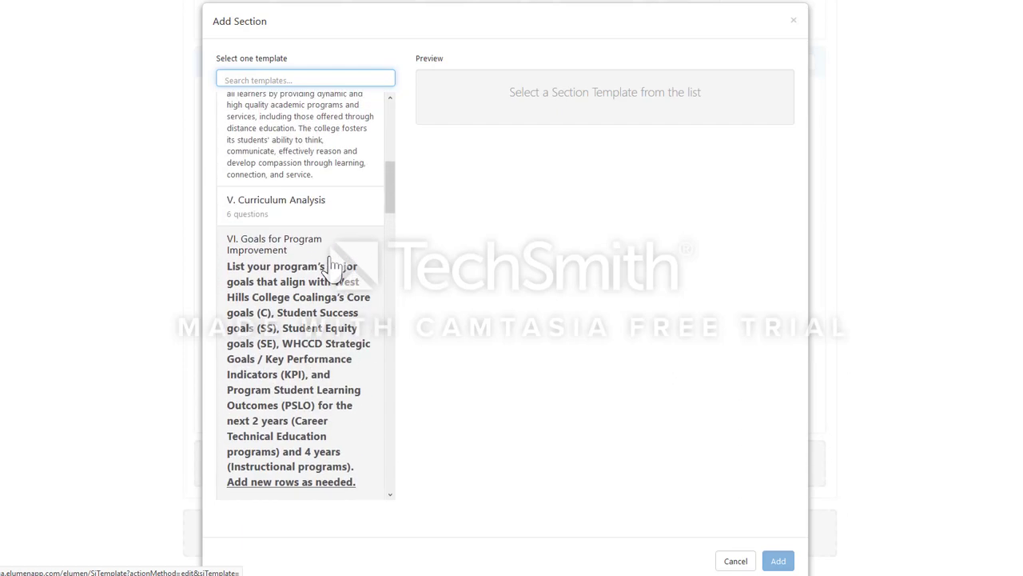
pyautogui.scroll(-1, 332, 268)
pyautogui.click(328, 272)
pyautogui.scroll(-5, 705, 375)
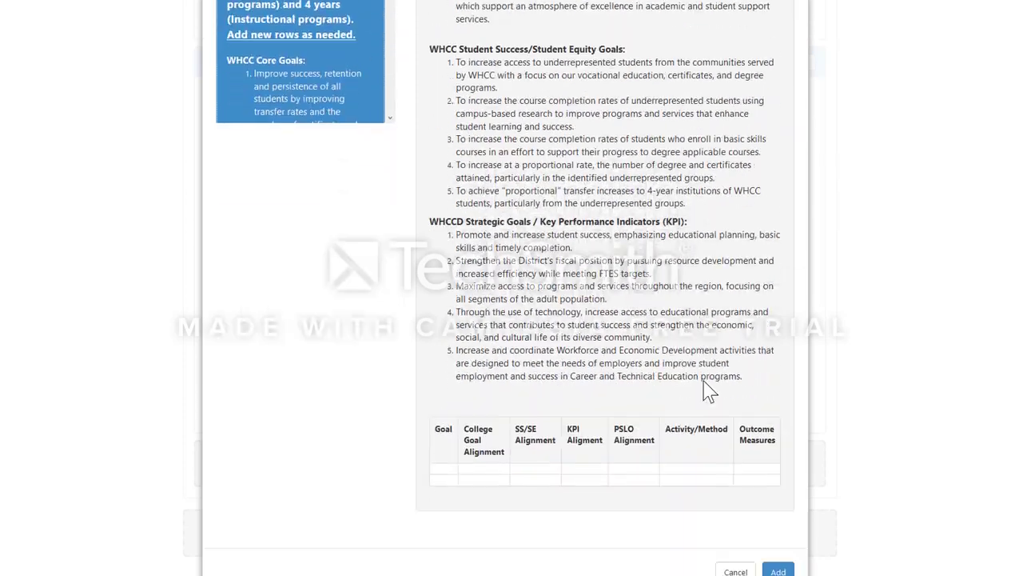
pyautogui.click(776, 555)
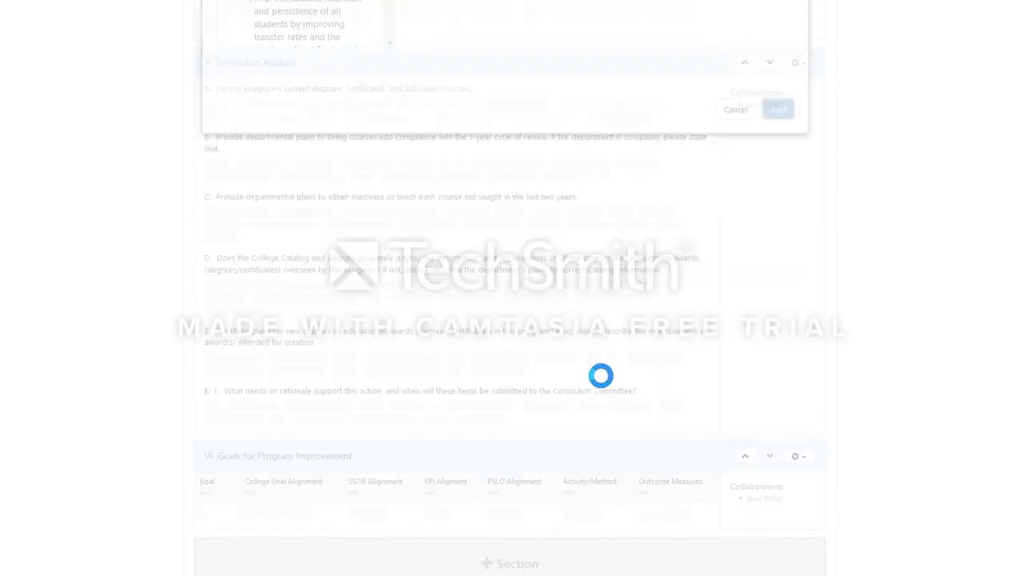
# Add the "VII. Resource Needs" section below VI. Goals for Program Improvement in the template layout.
pyautogui.scroll(-2, 414, 274)
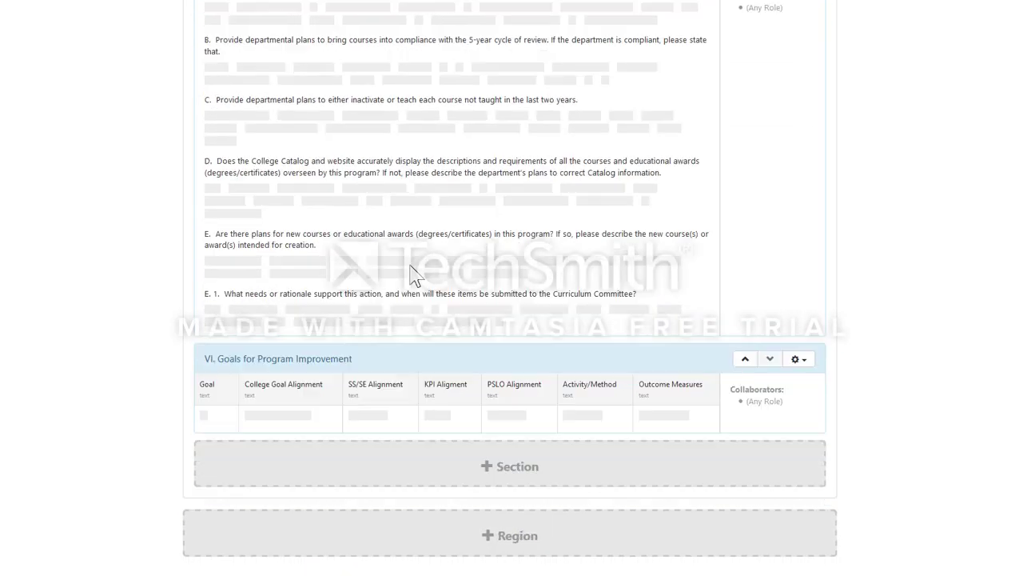
pyautogui.click(453, 471)
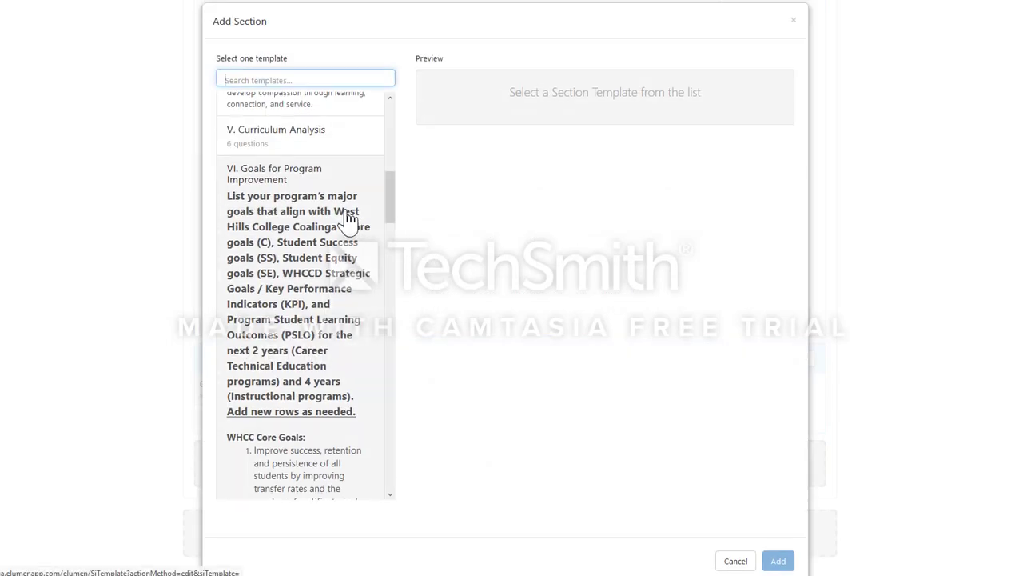
pyautogui.scroll(-15, 348, 216)
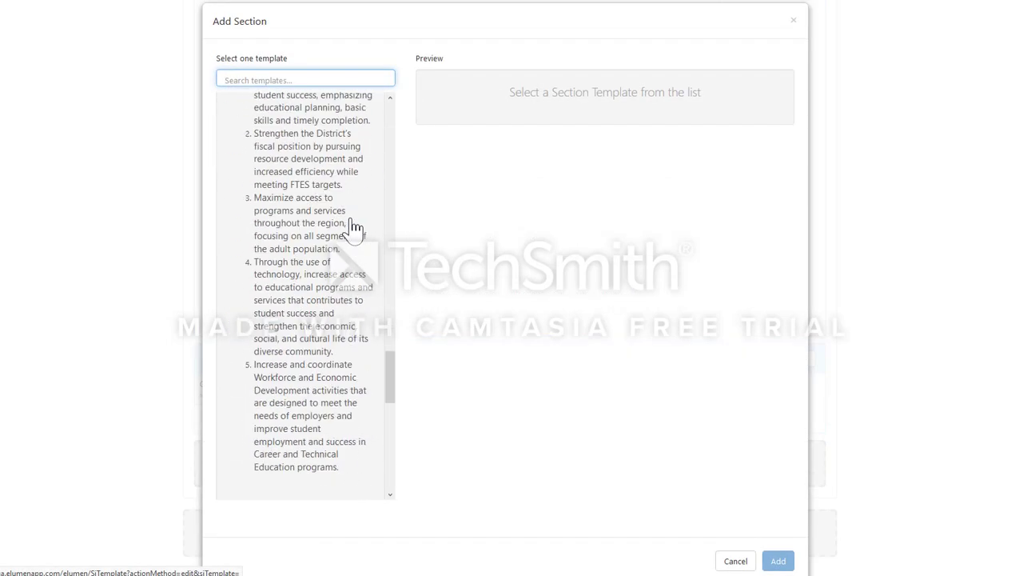
pyautogui.scroll(3, 356, 226)
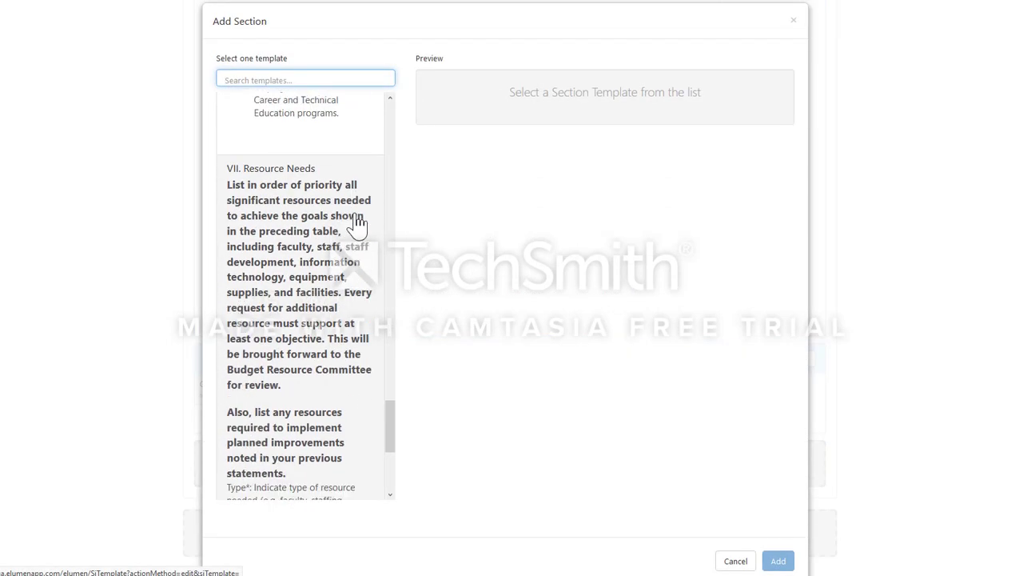
pyautogui.click(359, 227)
pyautogui.scroll(-2, 647, 374)
pyautogui.click(779, 553)
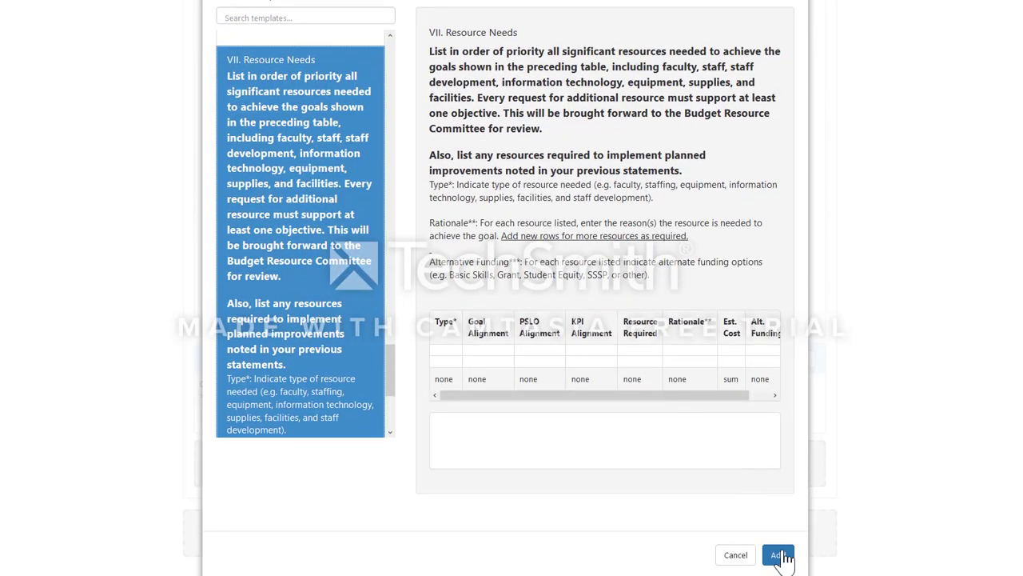
# Add the "VIII. Outreach Activities" section below VII. Resource Needs in the template layout.
pyautogui.scroll(-3, 429, 297)
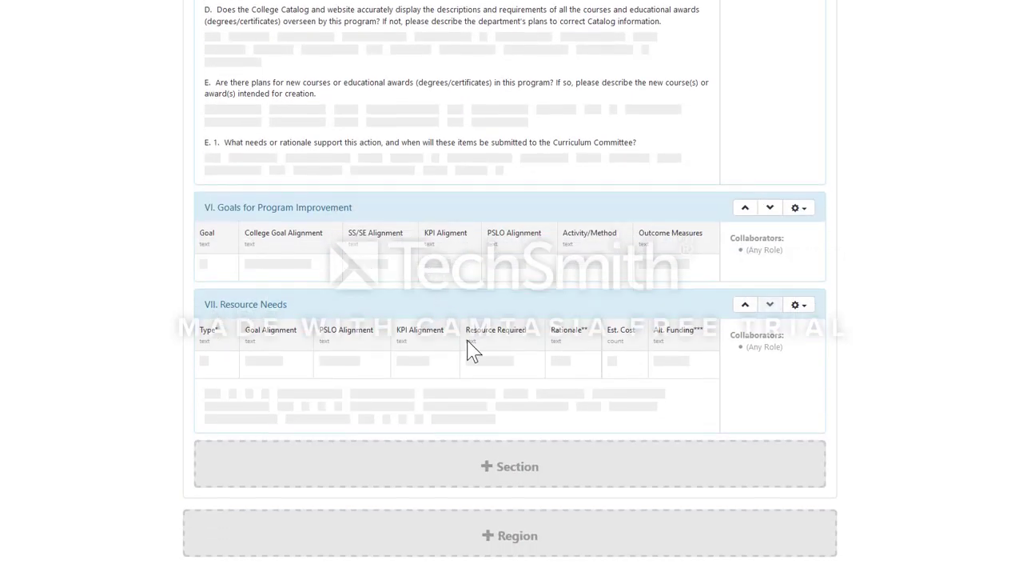
pyautogui.click(504, 468)
pyautogui.scroll(-3, 343, 229)
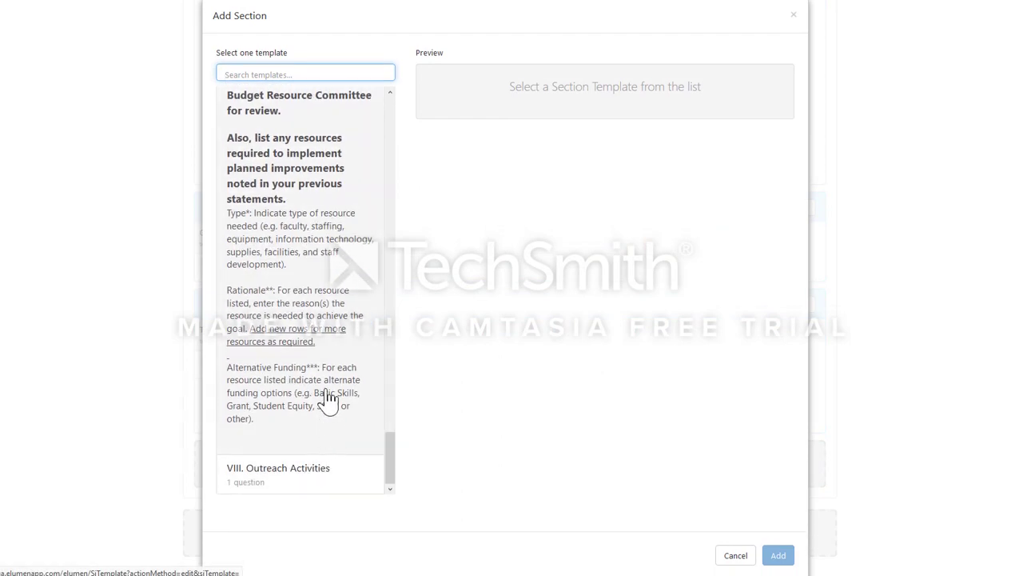
pyautogui.click(316, 478)
pyautogui.click(777, 555)
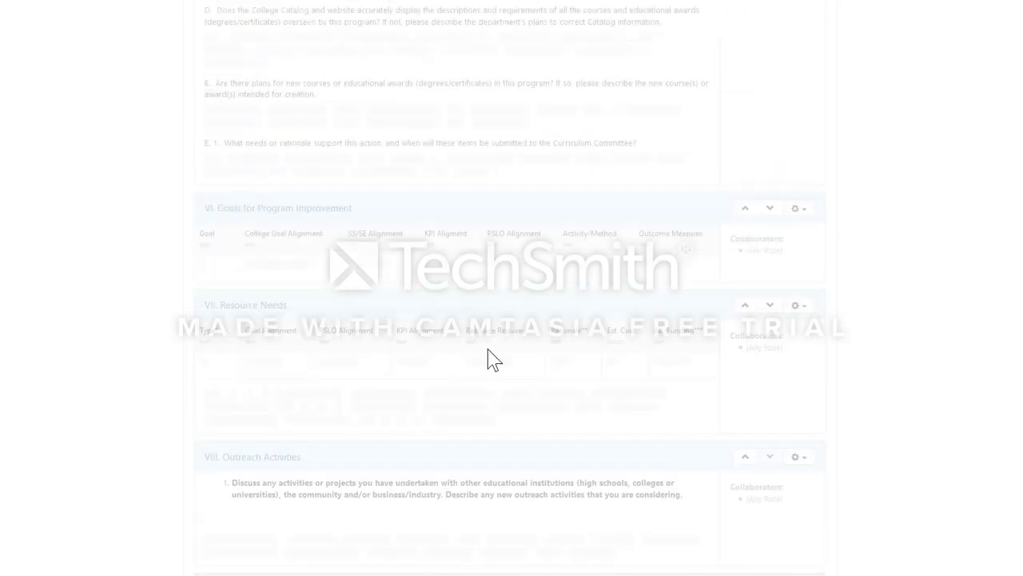
# Add the "IV. Program Personnel" section below VIII. Outreach Activities in the template layout.
pyautogui.scroll(-2, 414, 316)
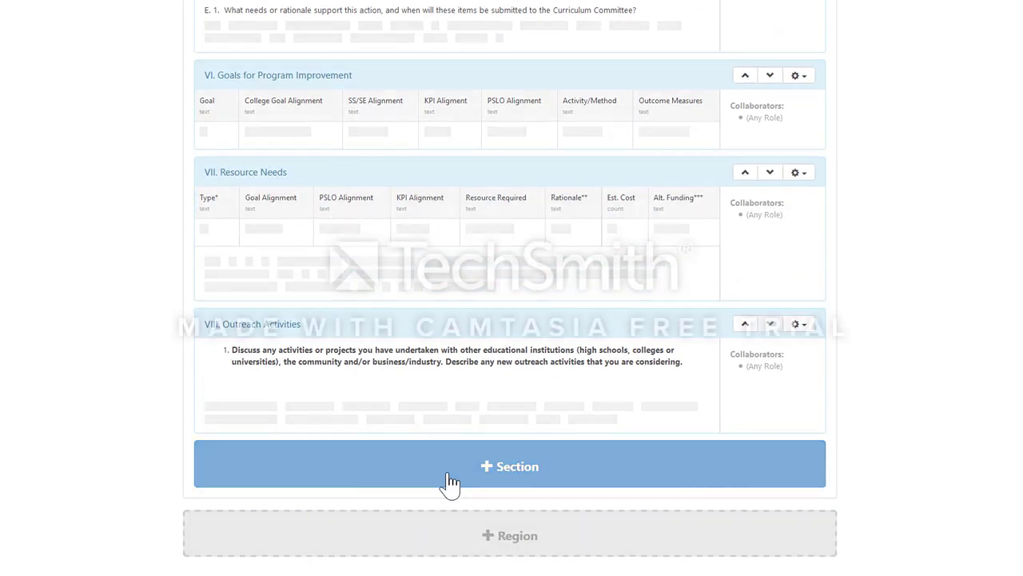
pyautogui.click(450, 480)
pyautogui.scroll(10, 352, 263)
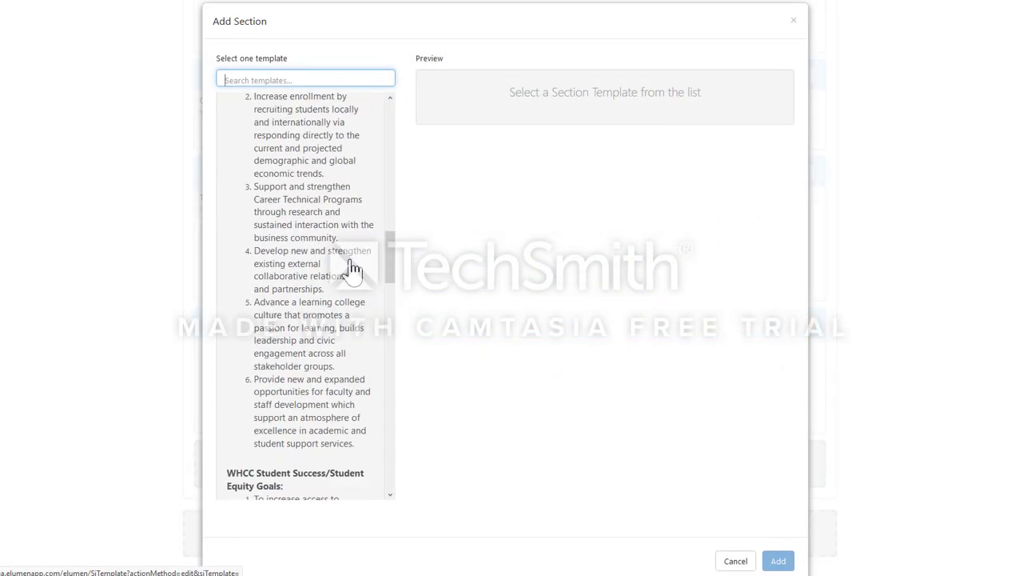
pyautogui.scroll(6, 352, 268)
pyautogui.scroll(-3, 351, 268)
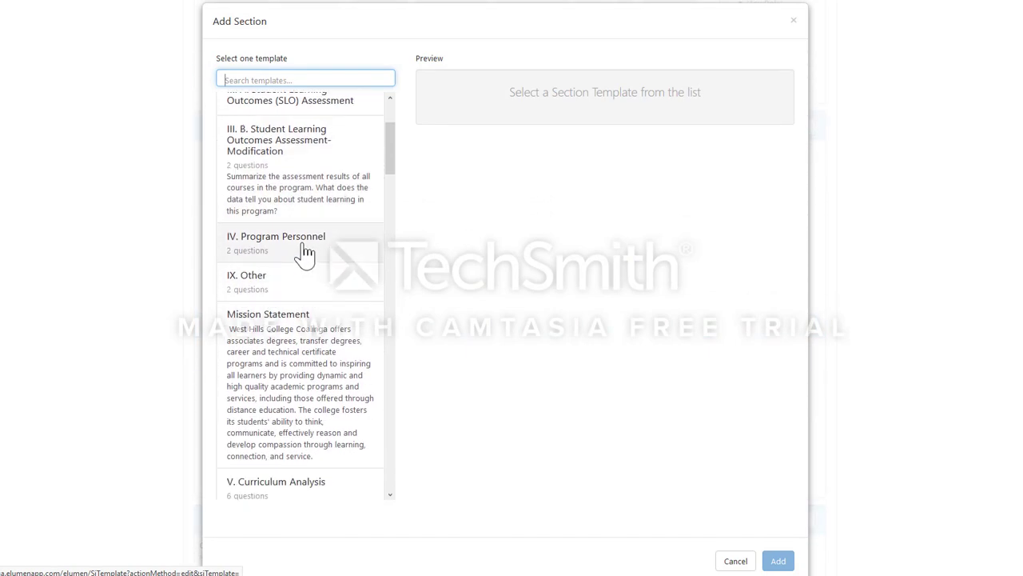
pyautogui.click(304, 252)
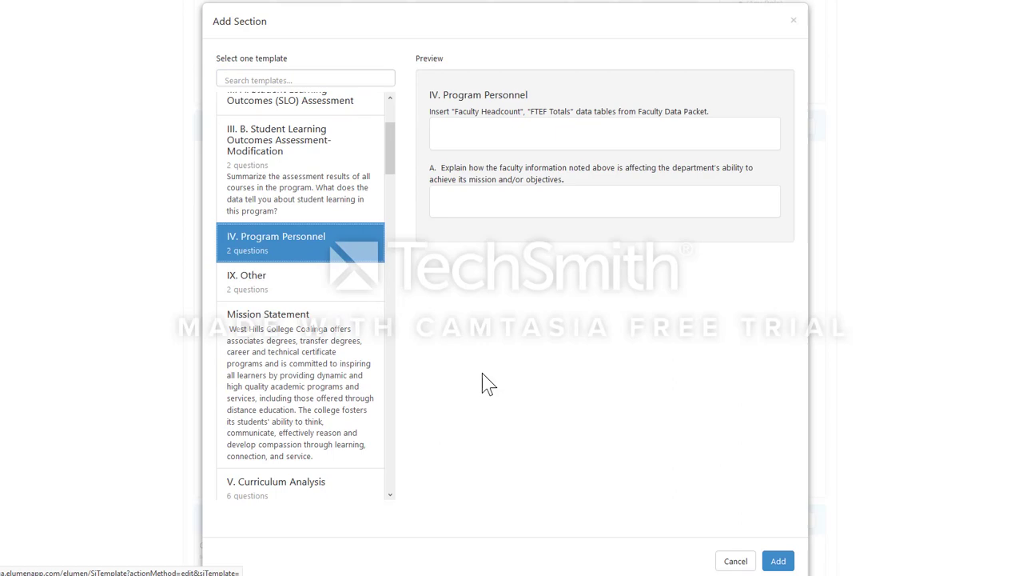
pyautogui.click(777, 560)
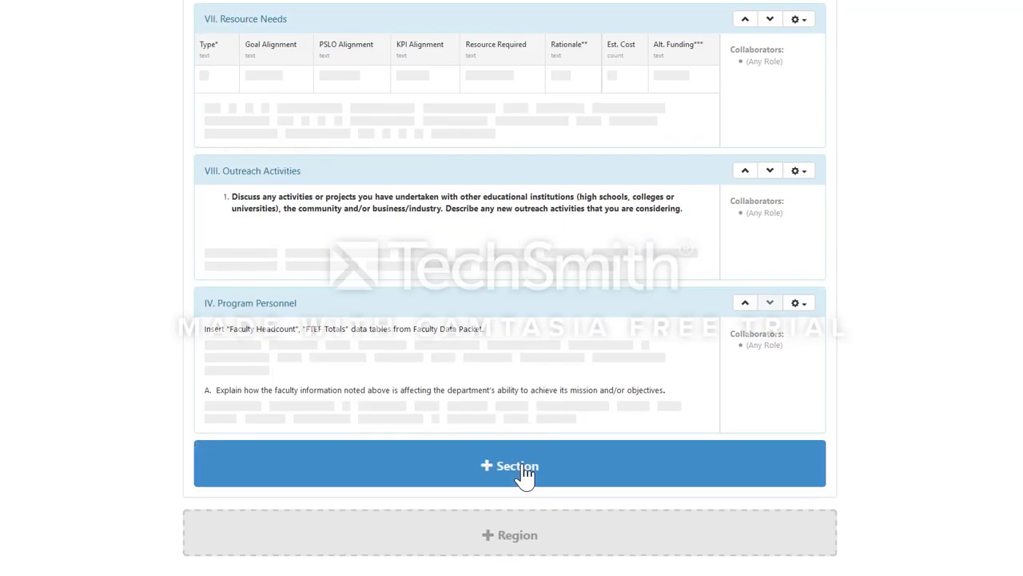
# Add the "IX. Other" section at the end of the template layout, below the second IV. Program Personnel section.
pyautogui.click(525, 472)
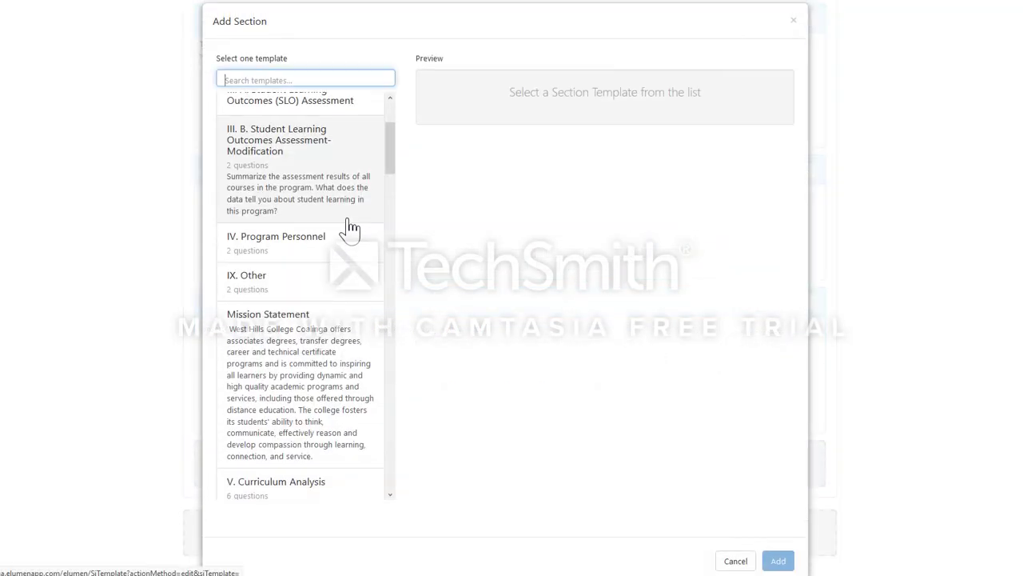
pyautogui.click(347, 286)
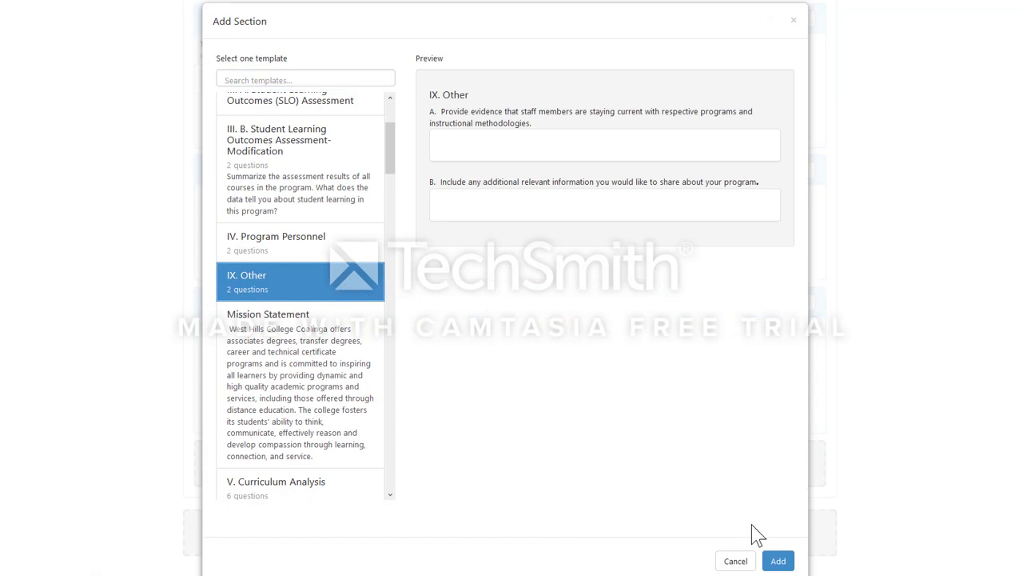
pyautogui.click(777, 560)
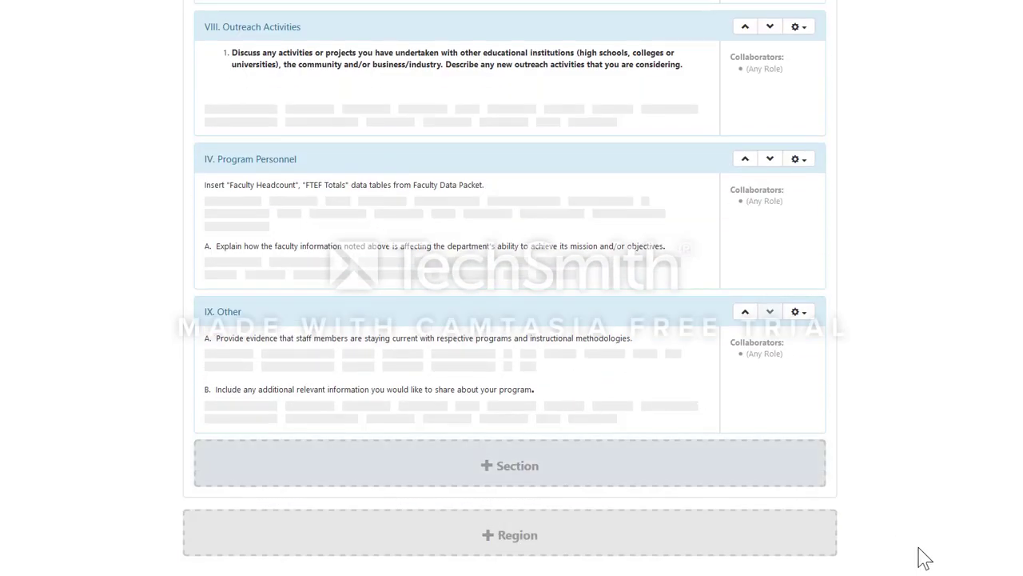
# Set the untitled region's reviewer roles to Data Steward, PR Chair, PR Representatives and PR Viewer.
pyautogui.scroll(20, 510, 288)
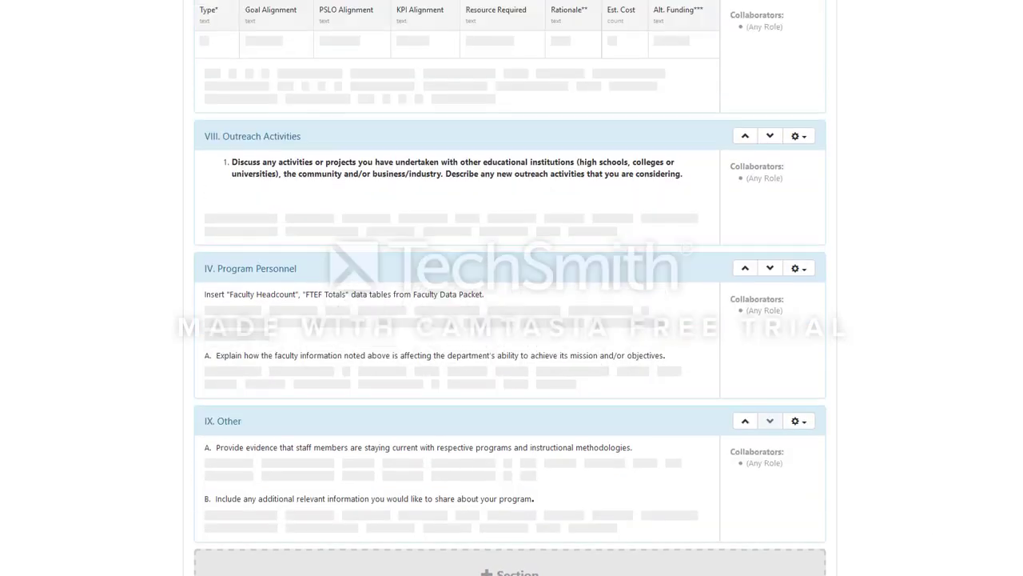
pyautogui.scroll(4, 510, 288)
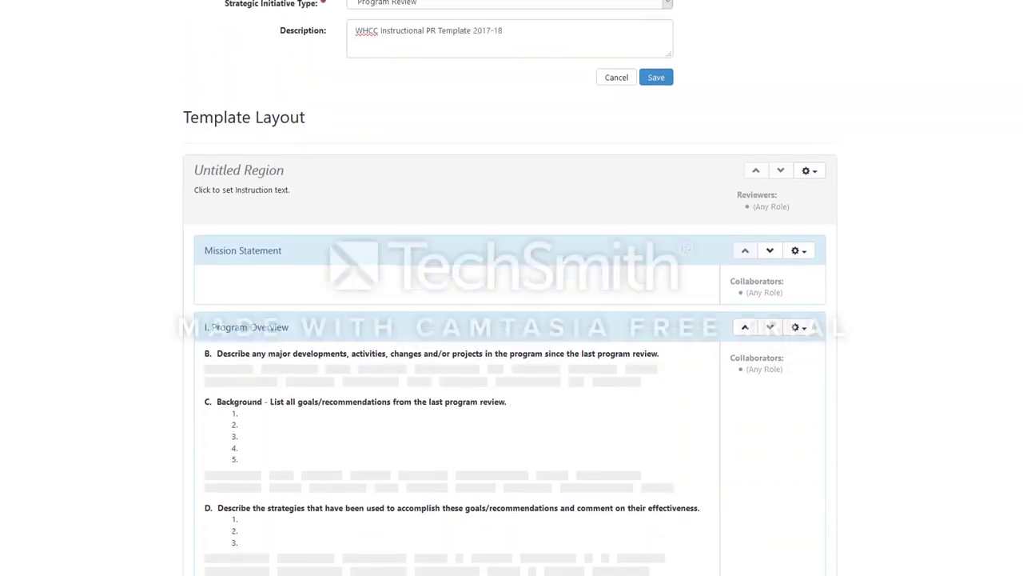
pyautogui.scroll(-2, 510, 288)
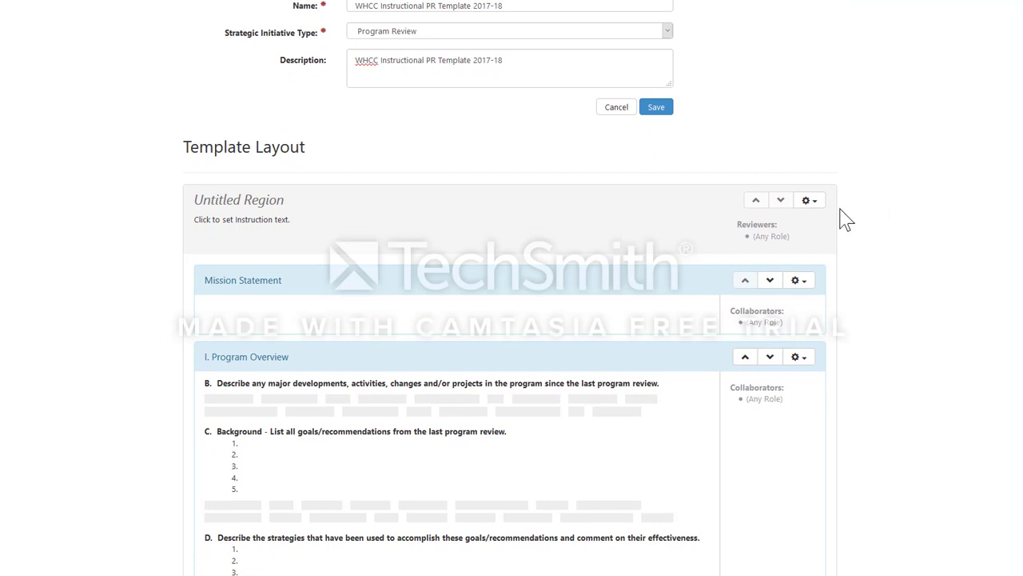
pyautogui.click(811, 203)
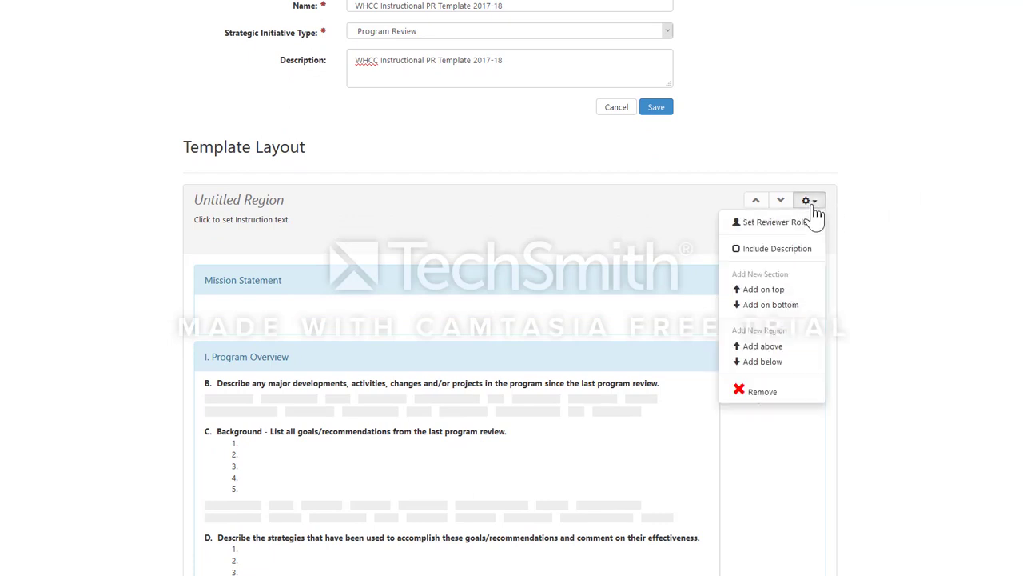
pyautogui.click(762, 225)
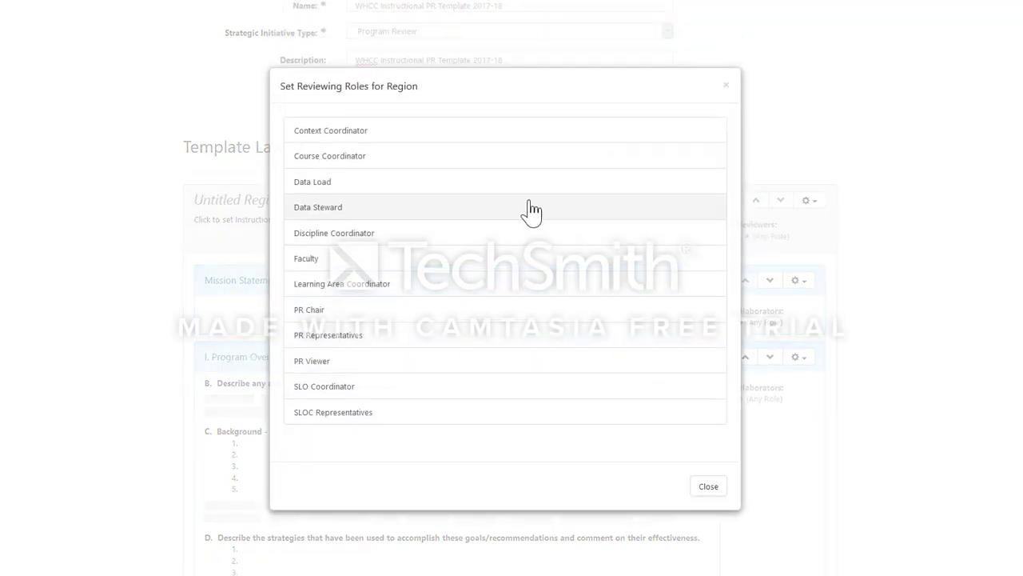
pyautogui.click(493, 210)
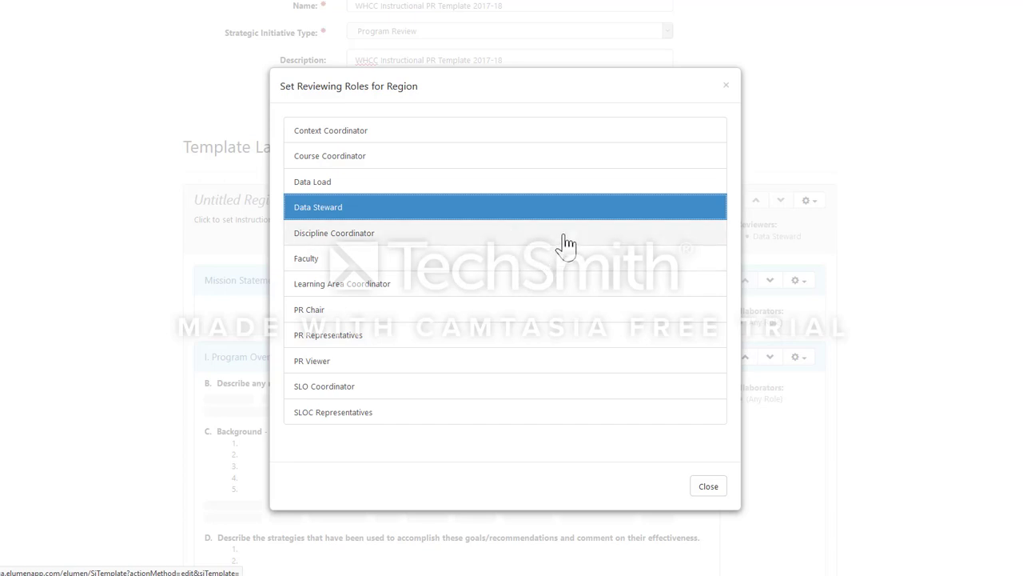
pyautogui.click(482, 313)
pyautogui.click(475, 348)
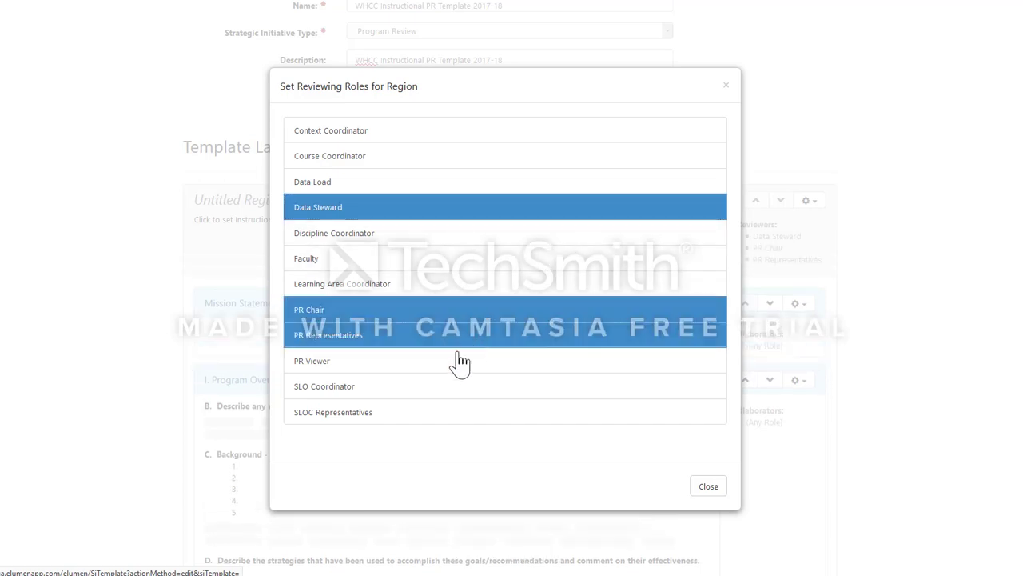
pyautogui.click(376, 369)
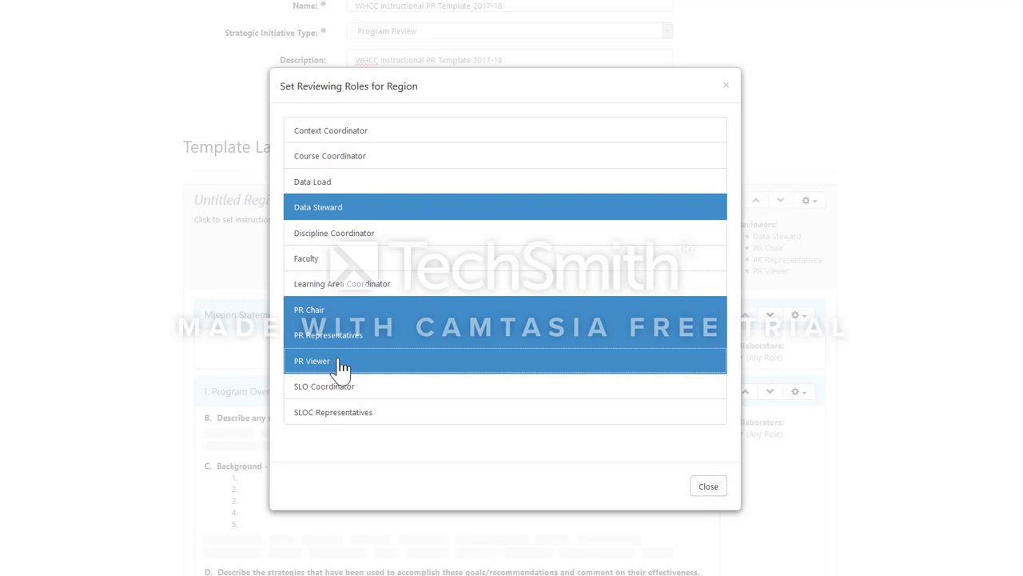
pyautogui.click(710, 489)
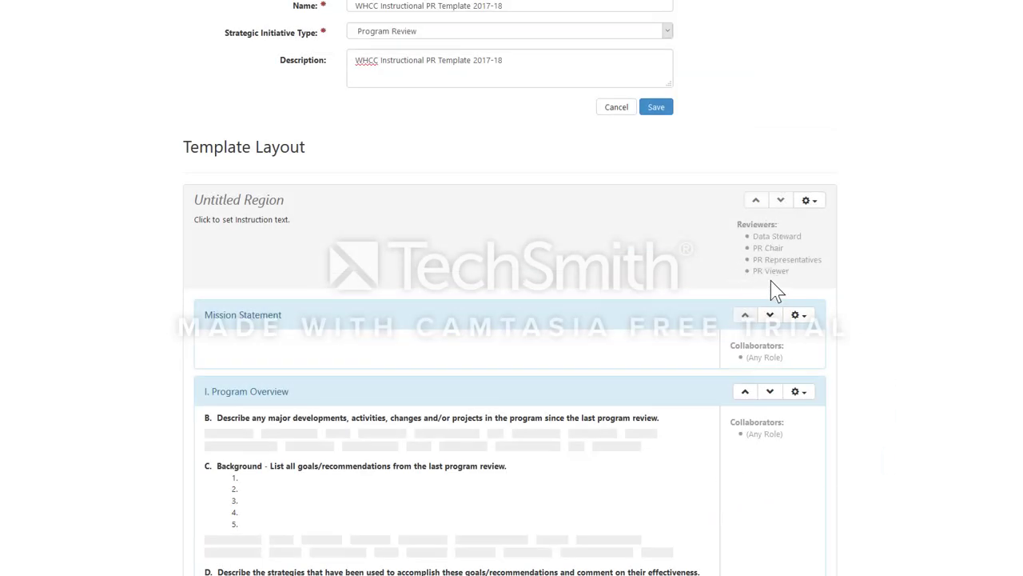
# Allow recommended actions for the Mission Statement section.
pyautogui.scroll(-3, 871, 372)
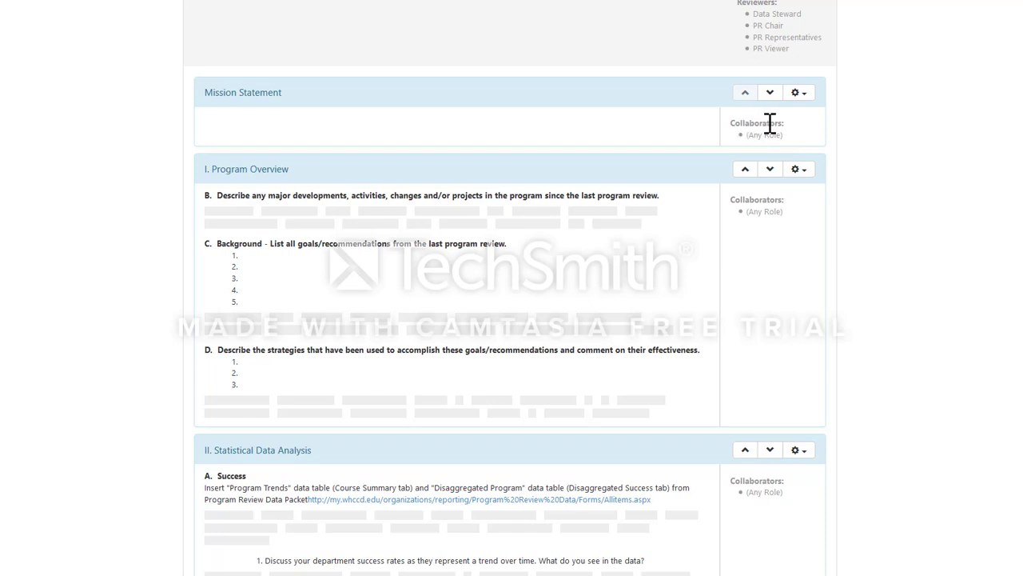
pyautogui.click(798, 94)
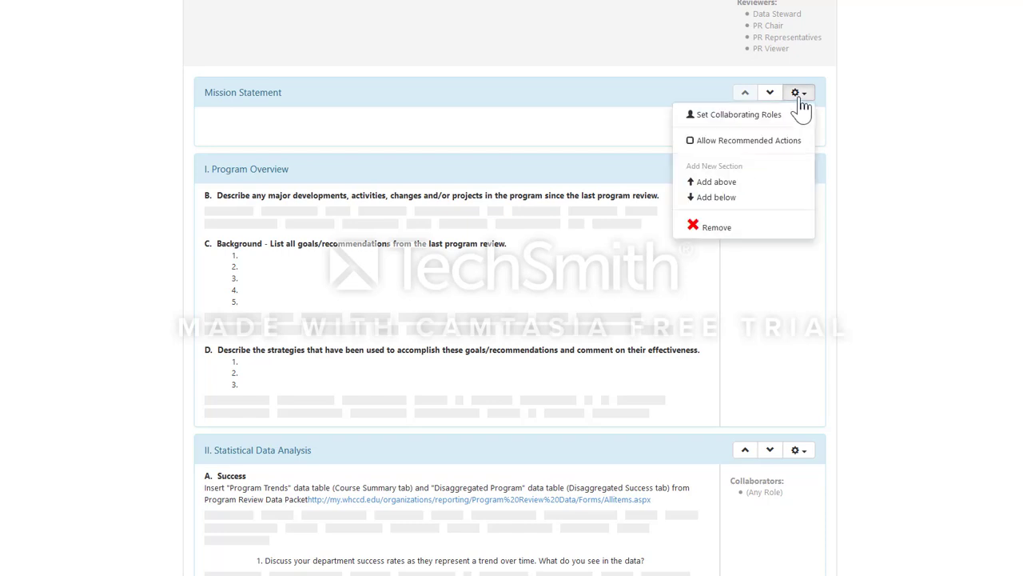
pyautogui.click(732, 151)
# Set the Mission Statement section's collaborating roles to Data Steward, Faculty, Discipline Coordinator, PR Chair and PR Representatives.
pyautogui.click(725, 116)
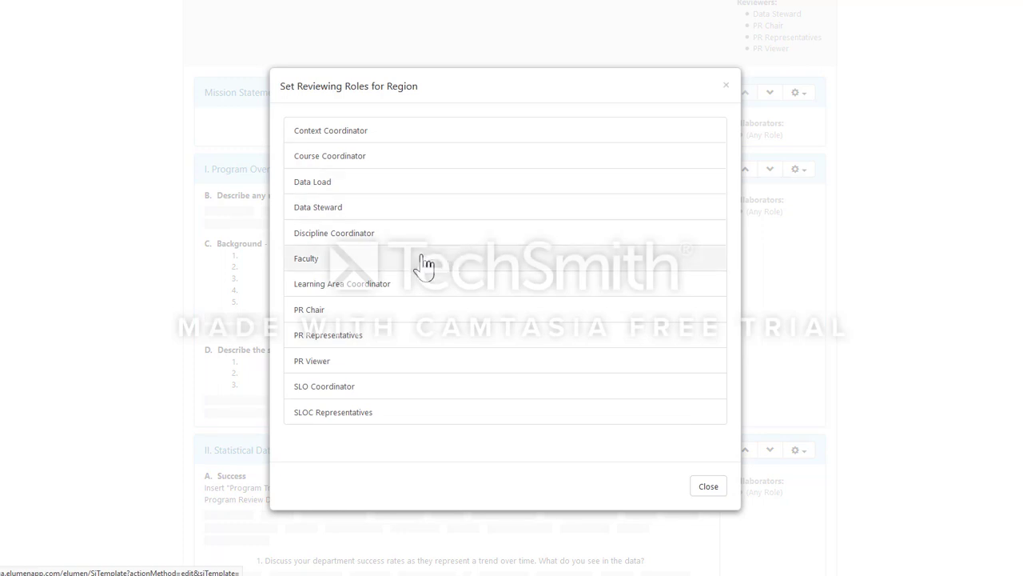
pyautogui.click(395, 210)
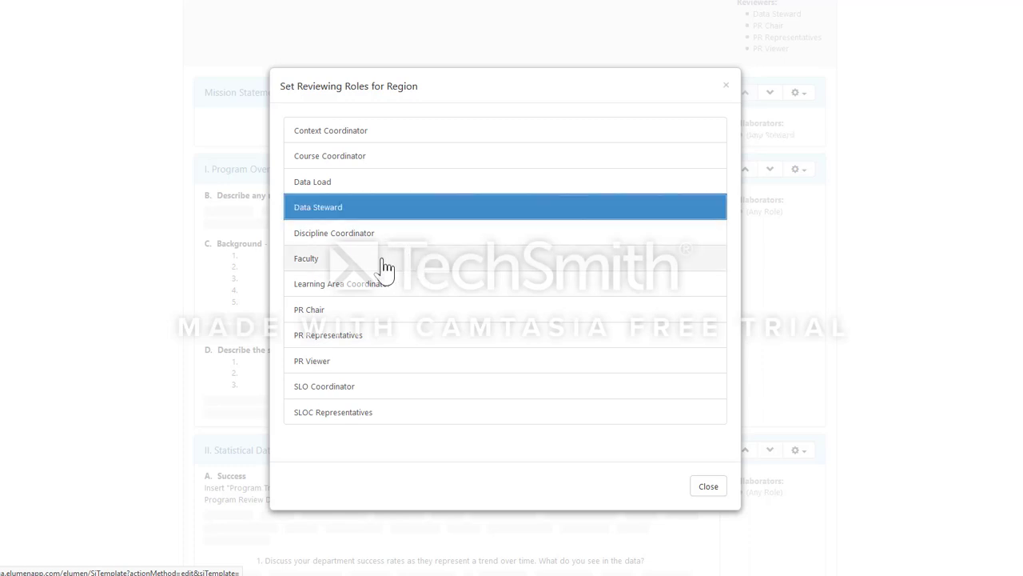
pyautogui.click(386, 267)
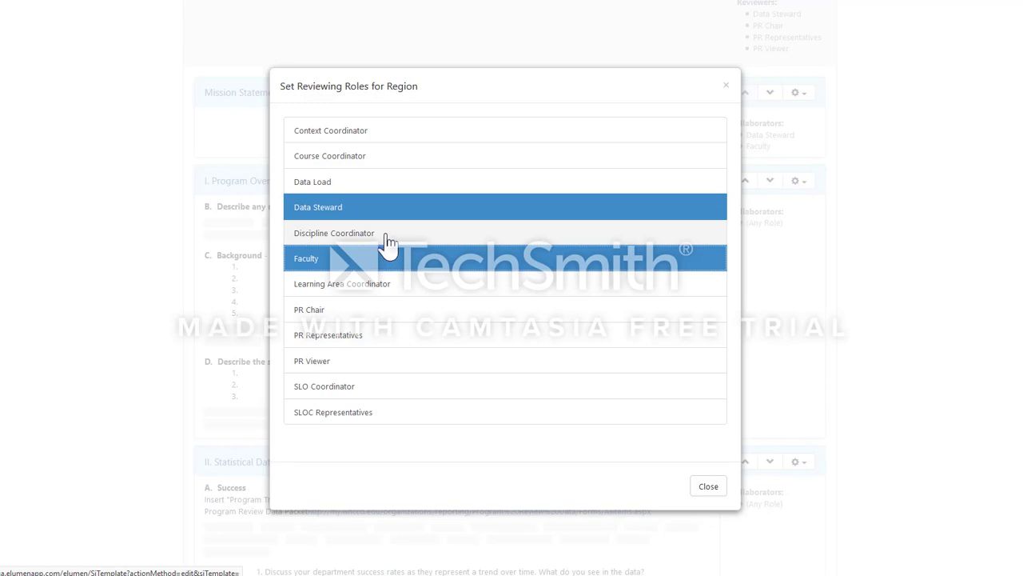
pyautogui.click(388, 242)
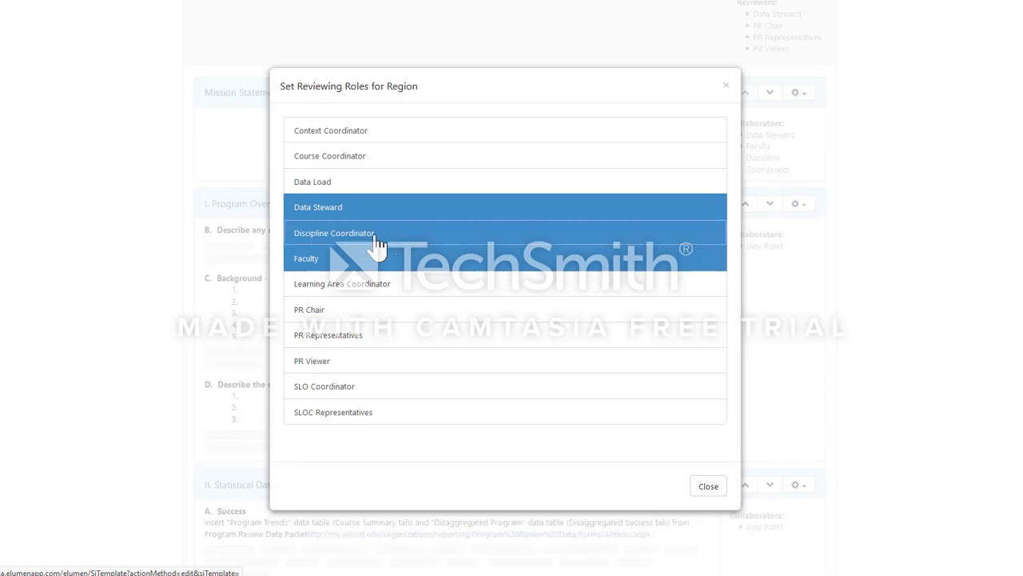
pyautogui.click(367, 313)
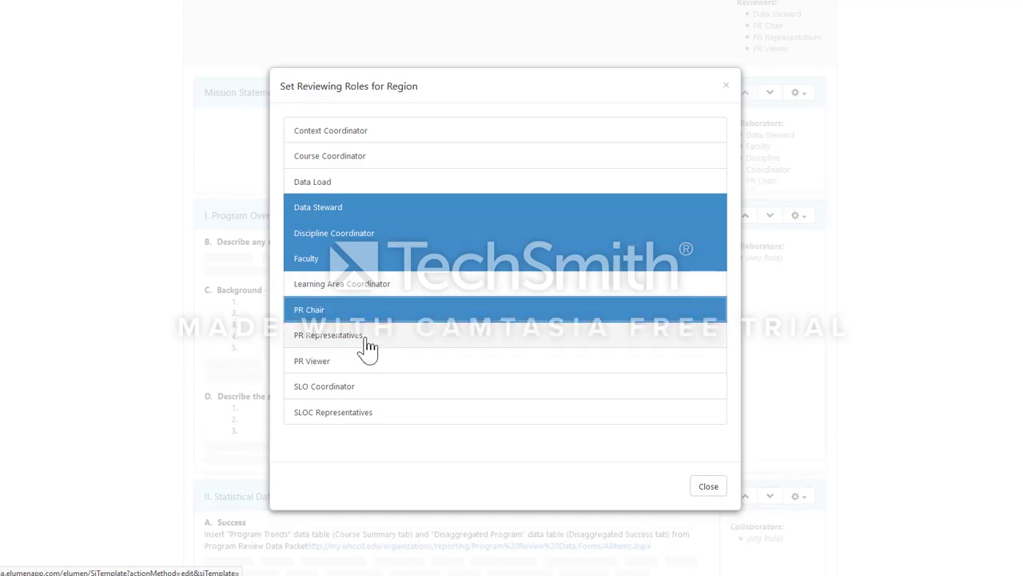
pyautogui.click(367, 343)
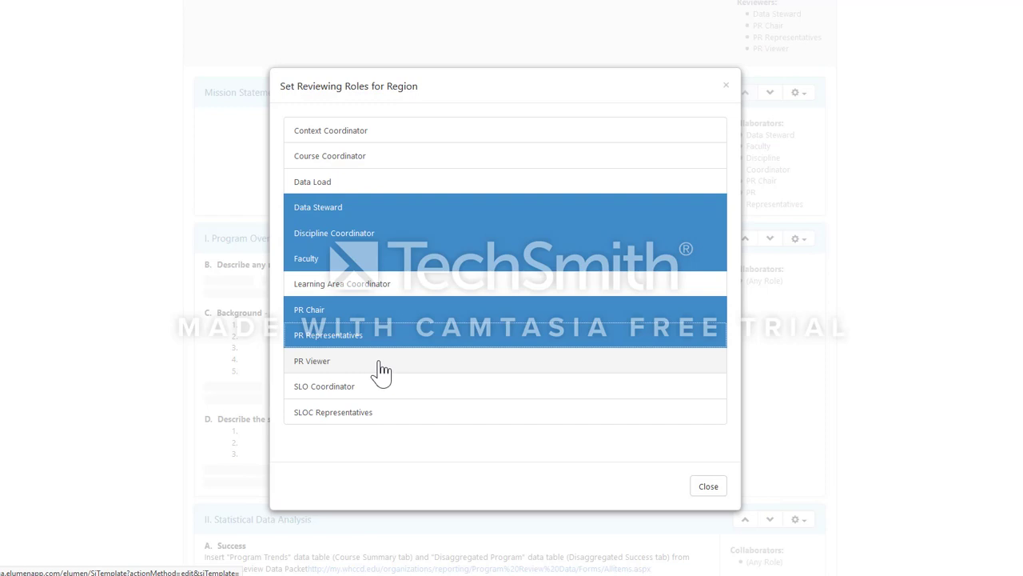
pyautogui.click(708, 489)
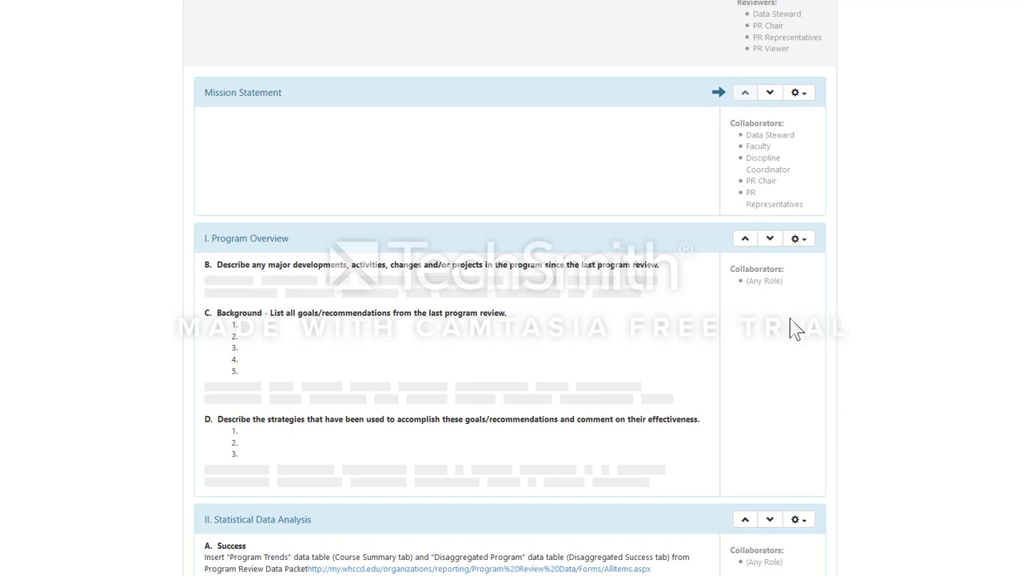
# Allow recommended actions for the I. Program Overview section and set its collaborators to Data Steward, Faculty, PR Chair, PR Representatives and Discipline Coordinator.
pyautogui.scroll(-2, 807, 336)
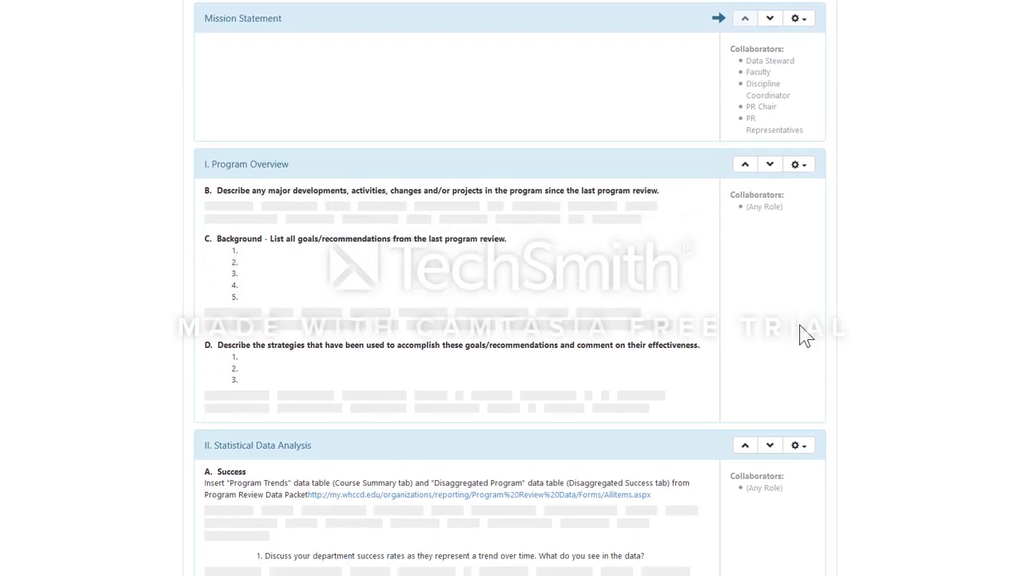
pyautogui.click(798, 91)
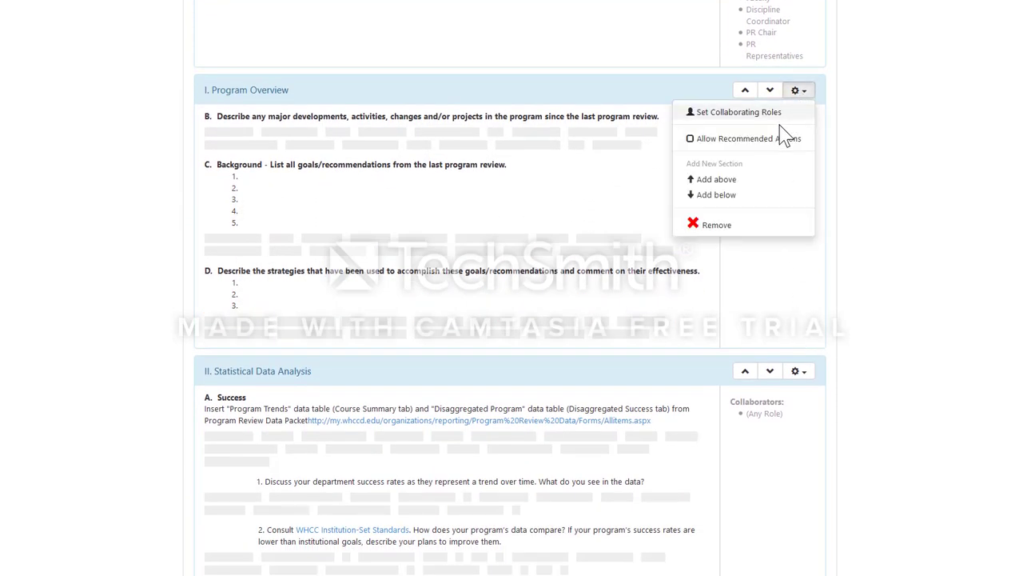
pyautogui.click(713, 116)
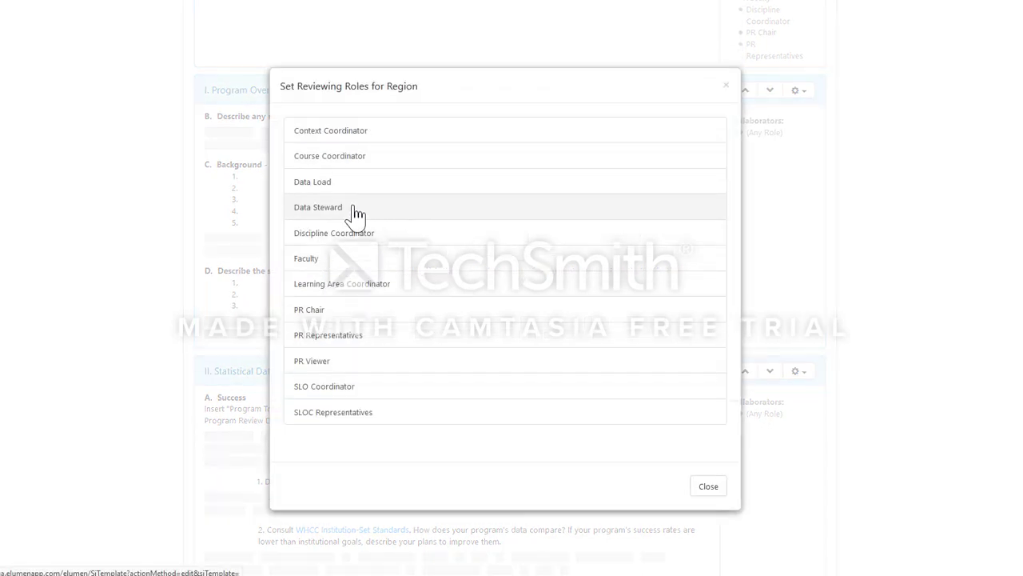
pyautogui.click(355, 213)
pyautogui.click(351, 261)
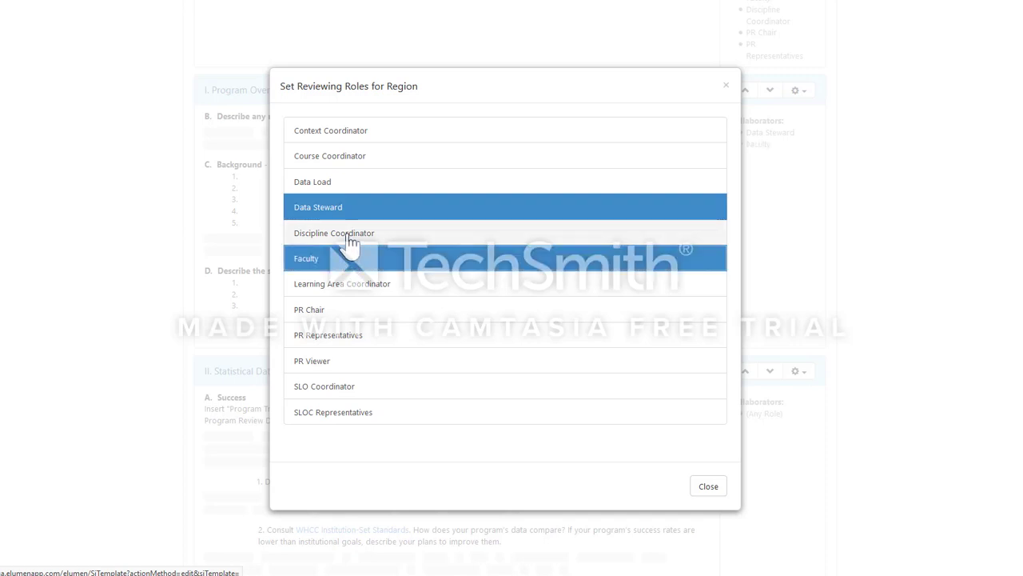
pyautogui.moveTo(507, 88); pyautogui.dragTo(327, 86)
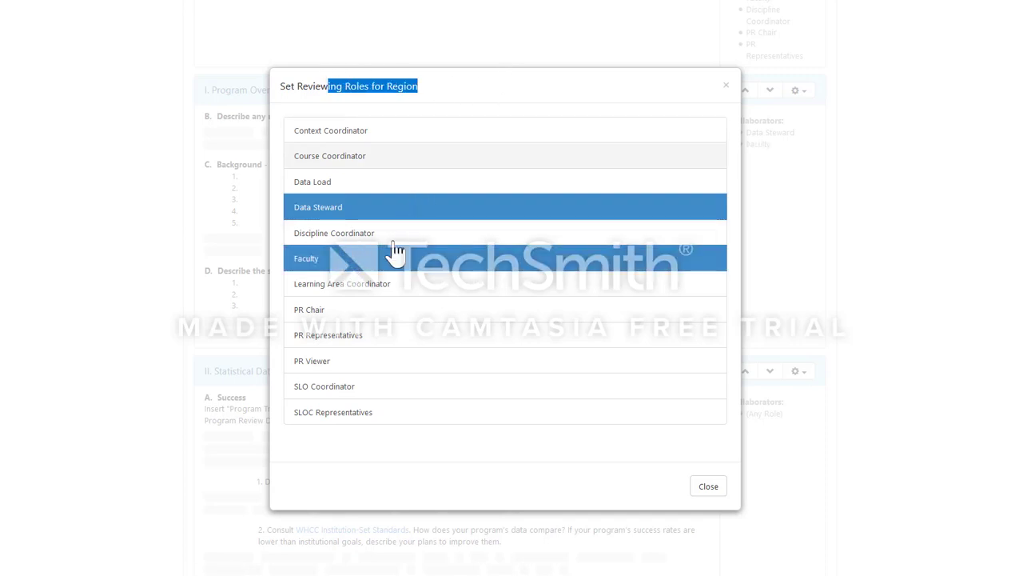
pyautogui.click(369, 316)
pyautogui.click(370, 337)
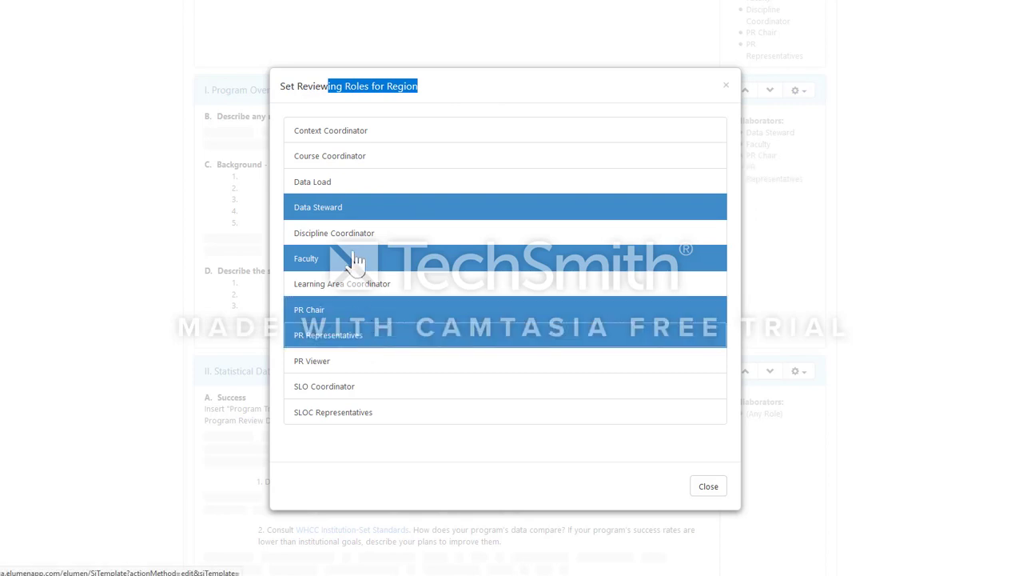
pyautogui.click(356, 233)
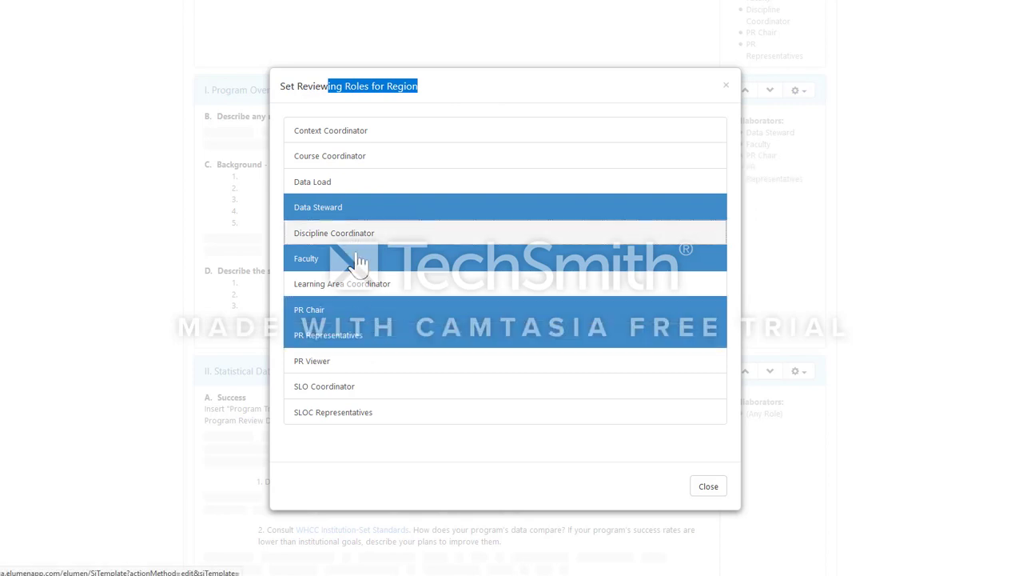
pyautogui.click(709, 490)
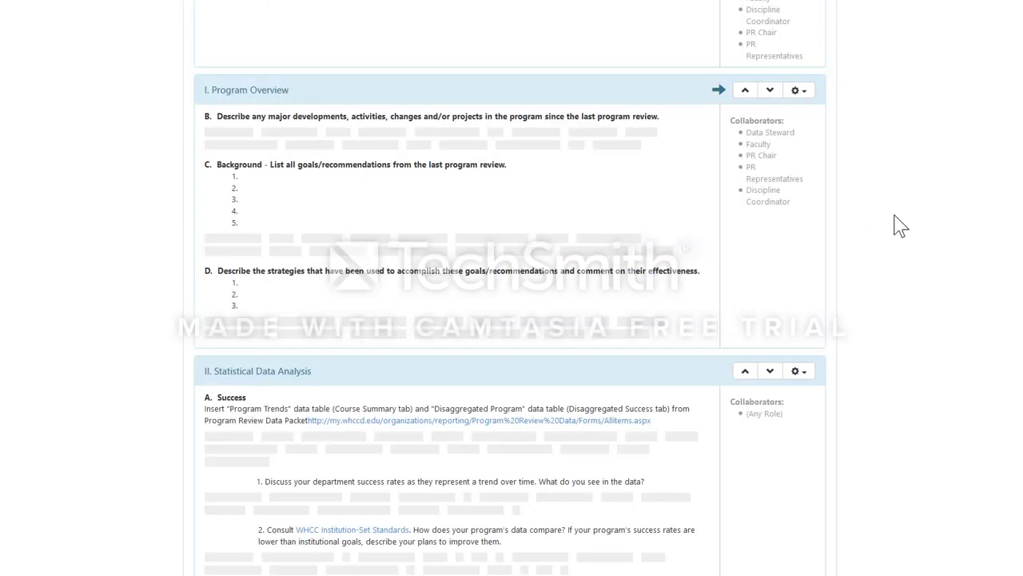
# Allow recommended actions for the II. Statistical Data Analysis section and set its collaborators to Data Steward, Discipline Coordinator, Faculty, PR Chair and PR Representatives.
pyautogui.scroll(1, 824, 132)
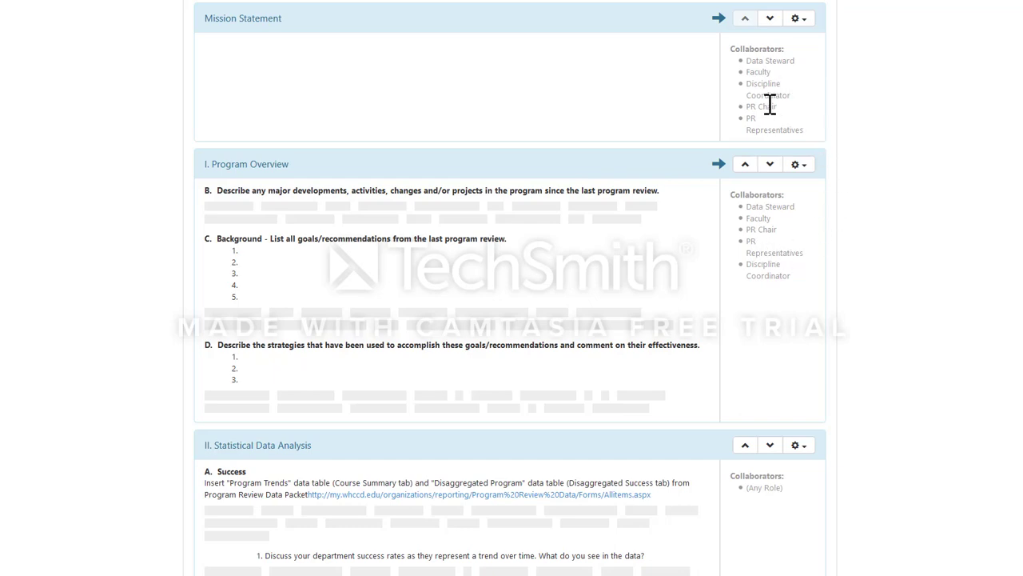
pyautogui.scroll(-4, 836, 332)
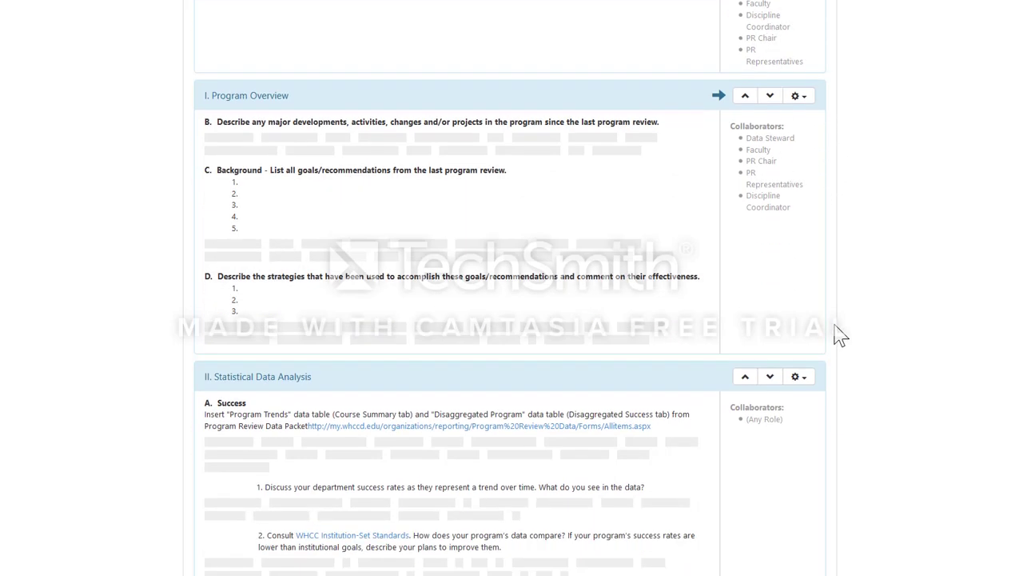
pyautogui.click(798, 151)
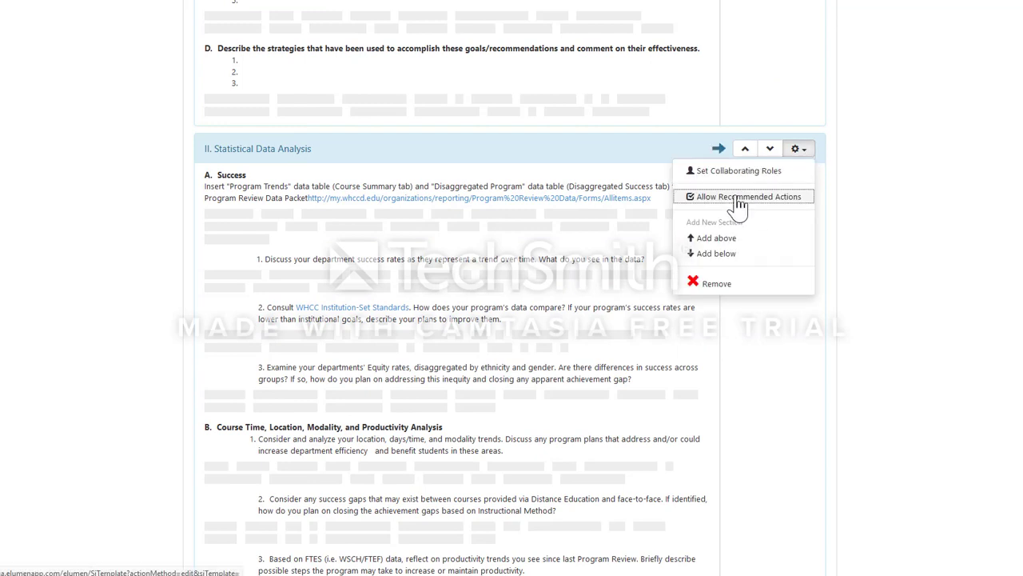
pyautogui.click(719, 172)
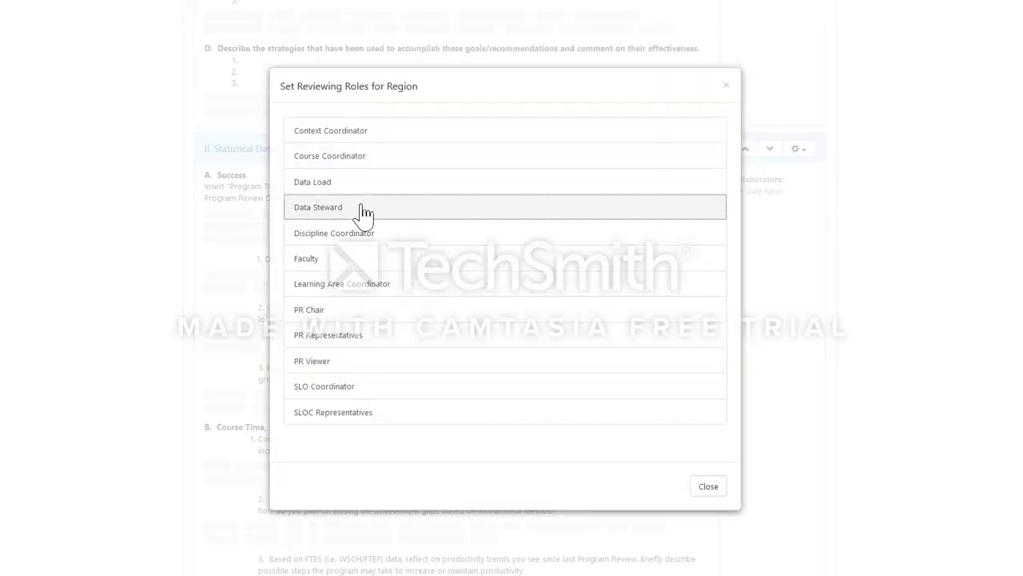
pyautogui.click(360, 213)
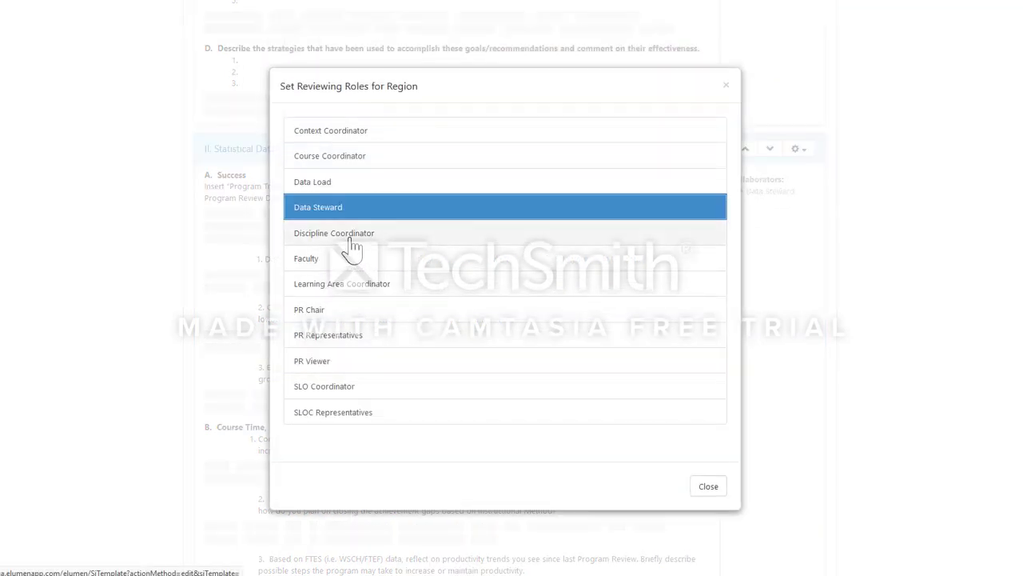
pyautogui.click(352, 236)
pyautogui.click(349, 260)
pyautogui.click(343, 311)
pyautogui.click(344, 337)
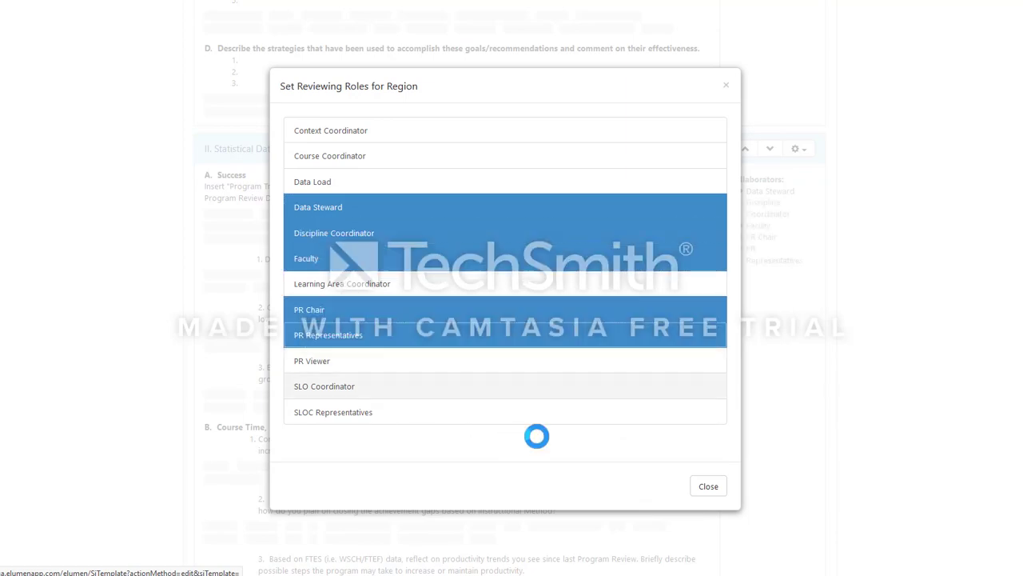
pyautogui.click(701, 490)
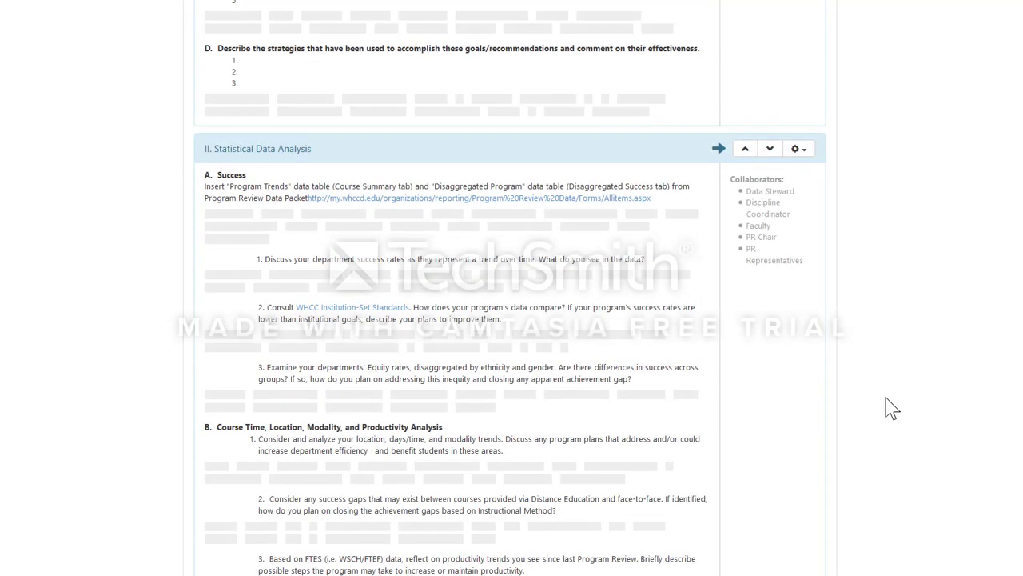
# Allow recommended actions for section III. A. SLO Assessment and set its collaborators to Data Steward, Discipline Coordinator, Faculty, PR Chair and PR Representatives.
pyautogui.scroll(4, 940, 347)
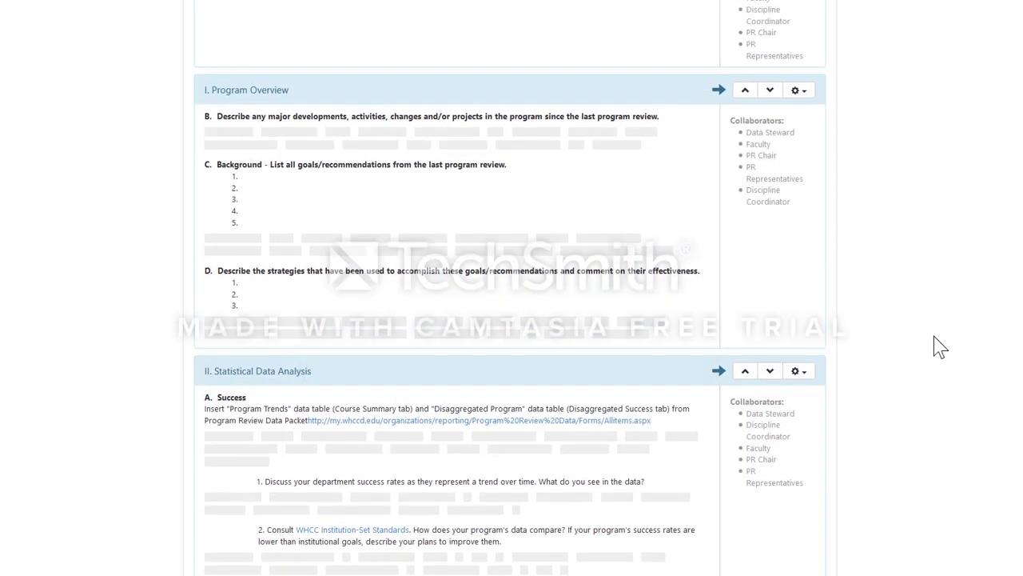
pyautogui.scroll(-1, 939, 347)
pyautogui.scroll(-3, 936, 345)
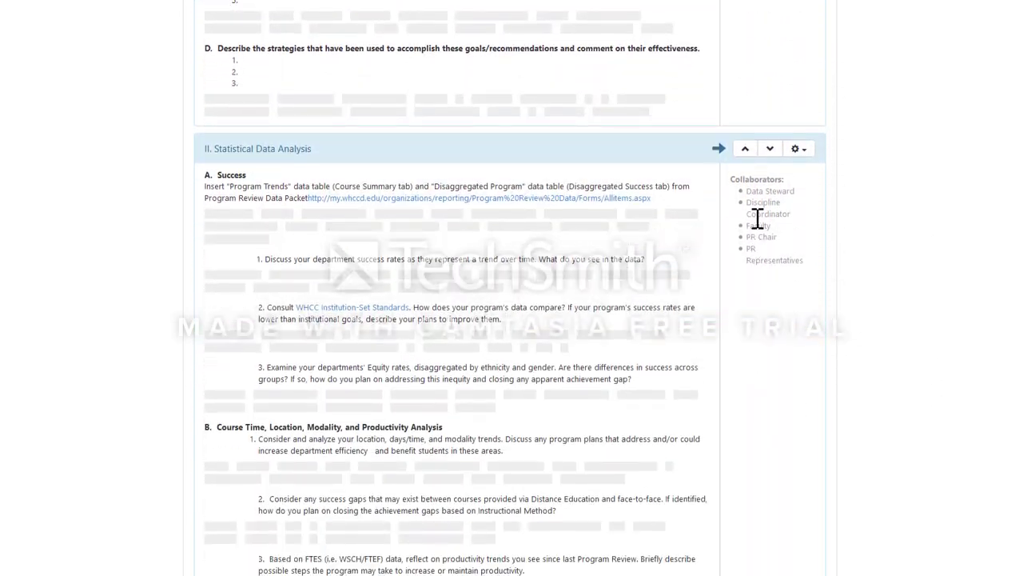
pyautogui.scroll(-9, 904, 332)
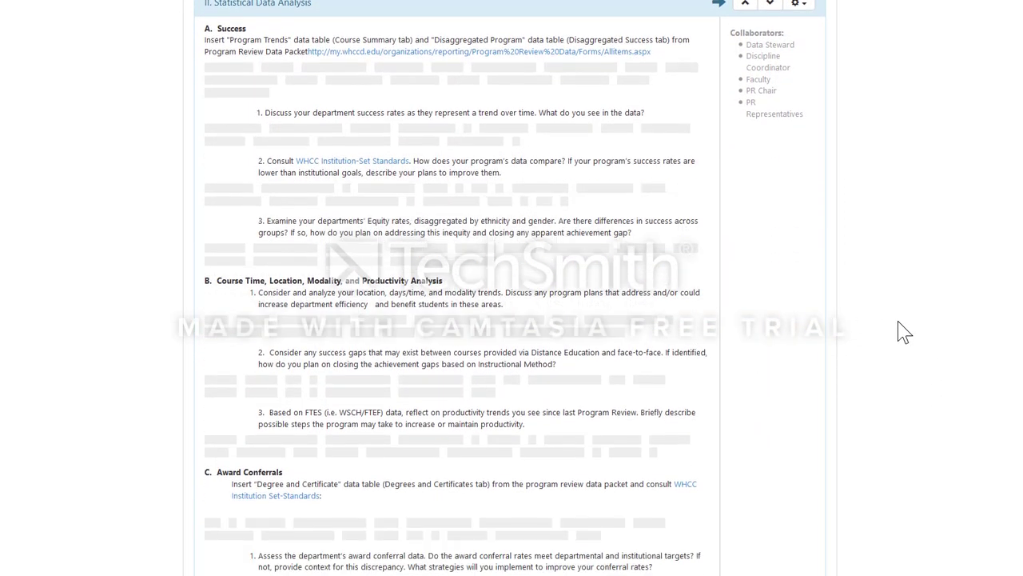
pyautogui.scroll(-1, 893, 325)
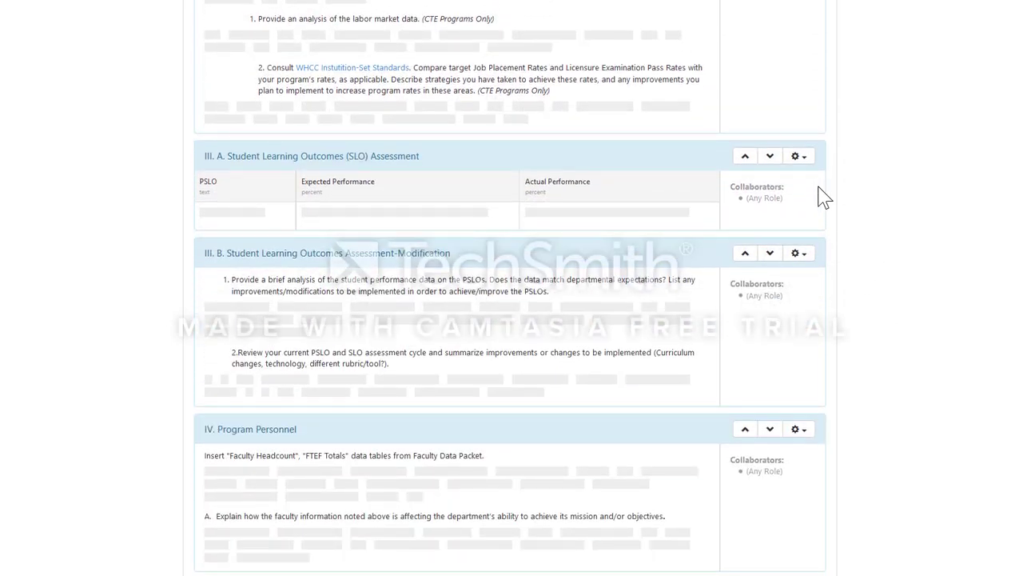
pyautogui.click(802, 160)
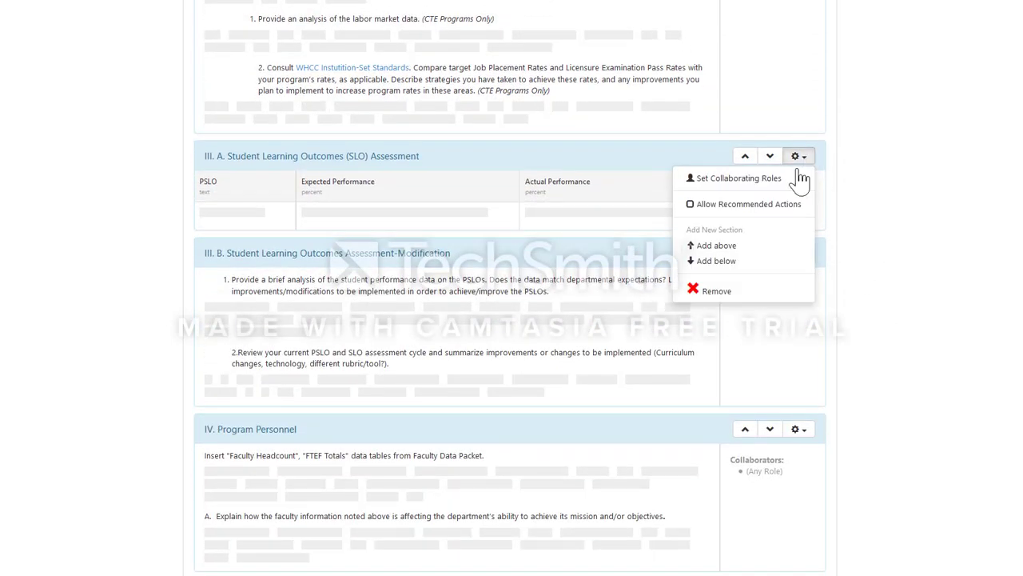
pyautogui.click(743, 205)
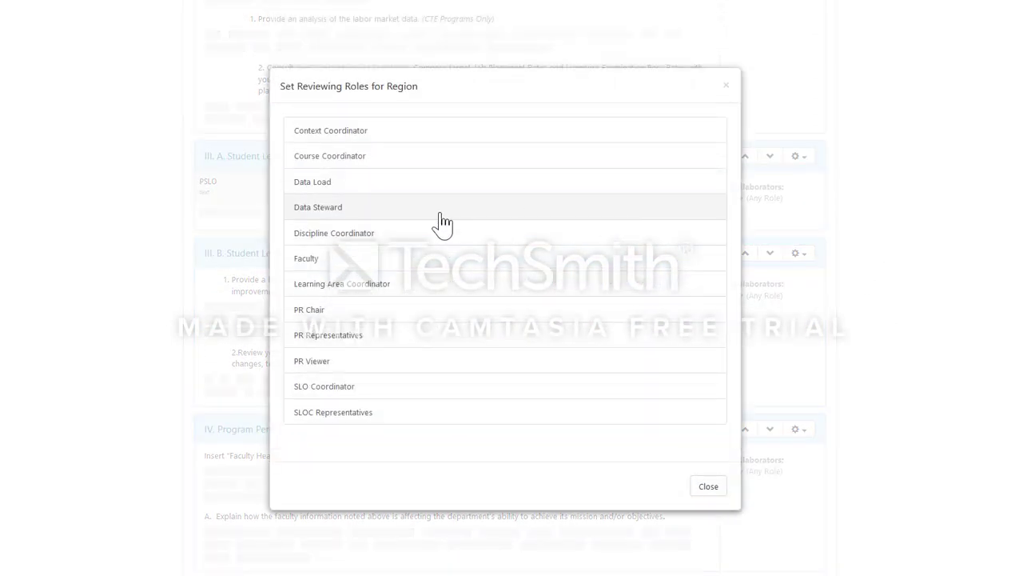
pyautogui.click(380, 210)
pyautogui.click(372, 236)
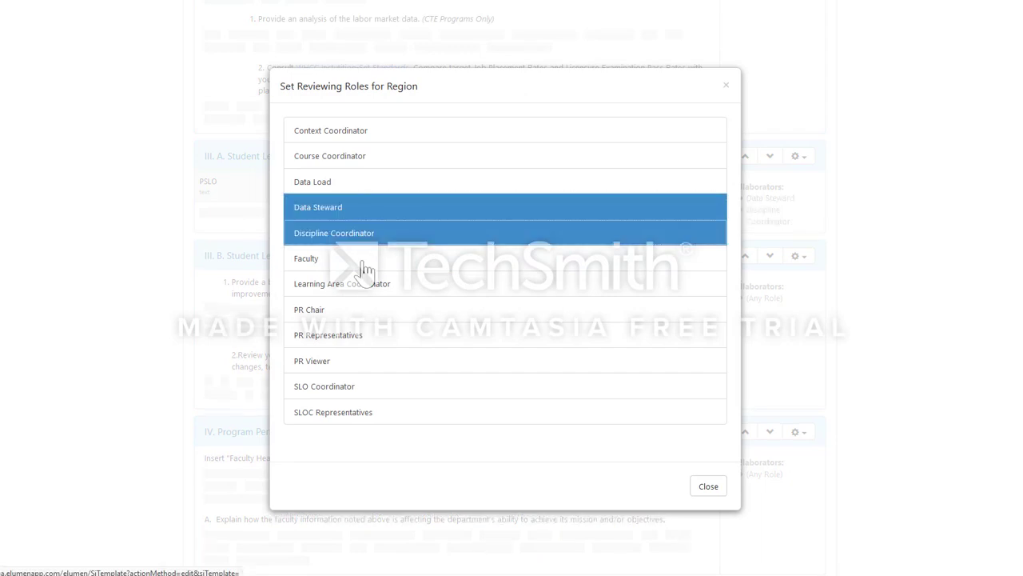
pyautogui.click(354, 263)
pyautogui.click(350, 316)
pyautogui.click(360, 340)
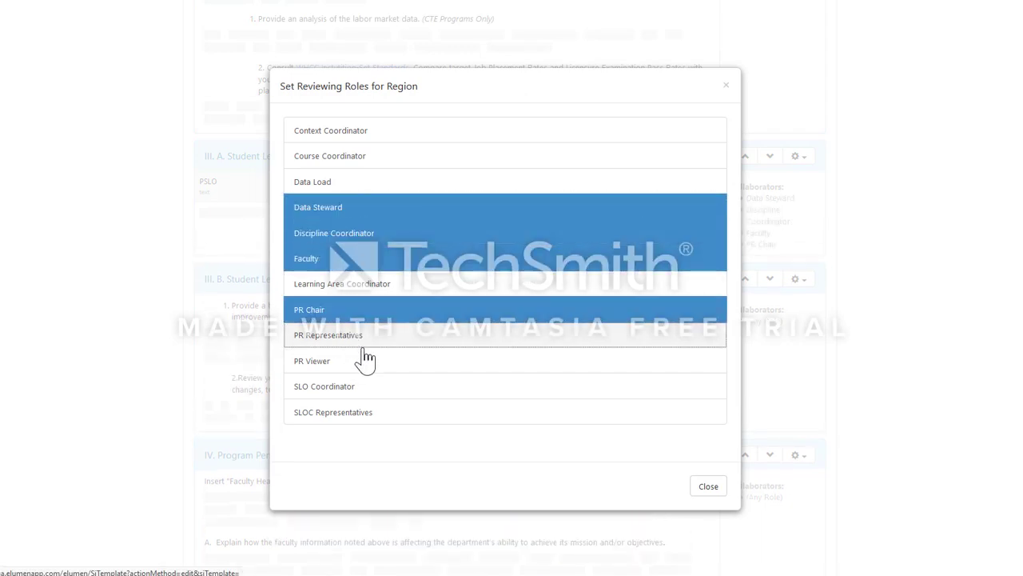
pyautogui.click(703, 488)
# Allow recommended actions for section III. B. Assessment-Modification and set its collaborators to Data Steward, Discipline Coordinator, Faculty, PR Chair and PR Representatives.
pyautogui.scroll(-5, 908, 404)
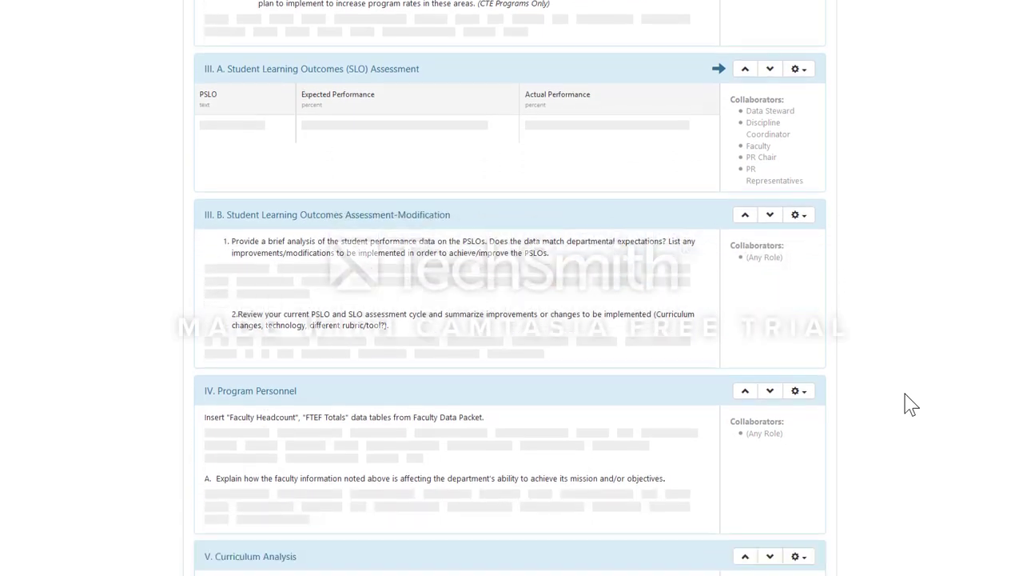
pyautogui.click(800, 83)
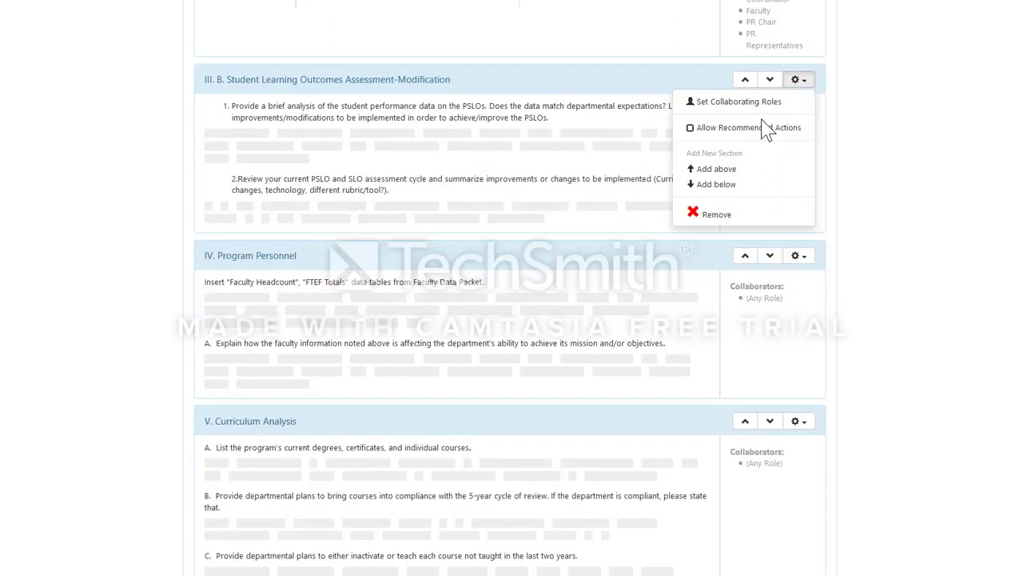
pyautogui.click(744, 127)
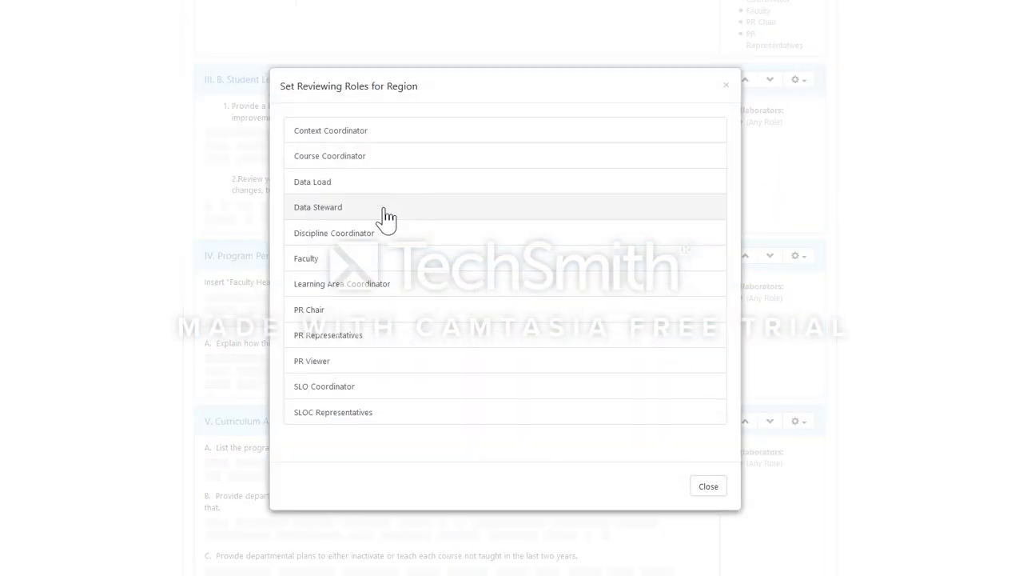
pyautogui.click(376, 210)
pyautogui.click(375, 233)
pyautogui.click(360, 258)
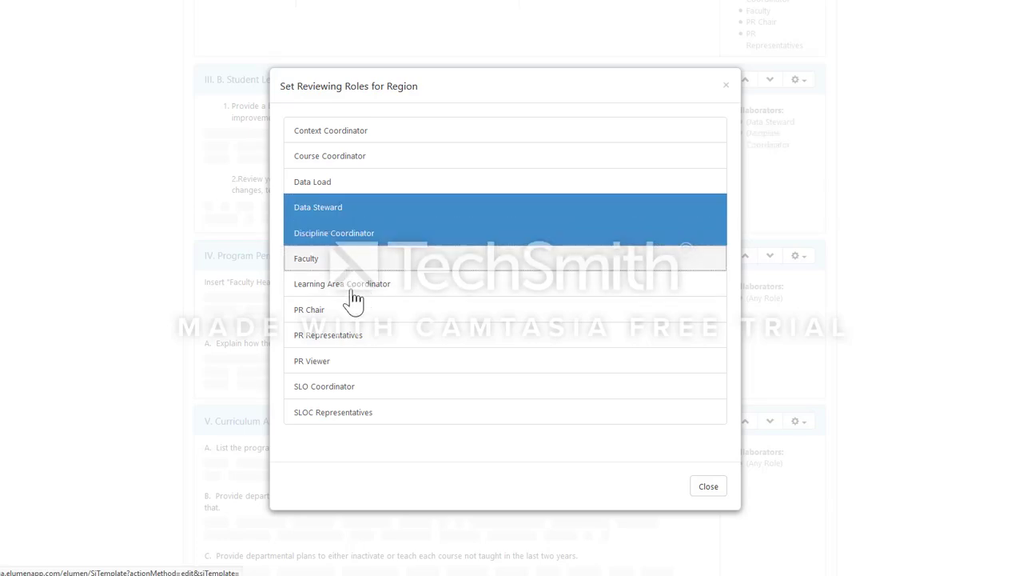
pyautogui.click(358, 316)
pyautogui.click(358, 336)
pyautogui.click(709, 488)
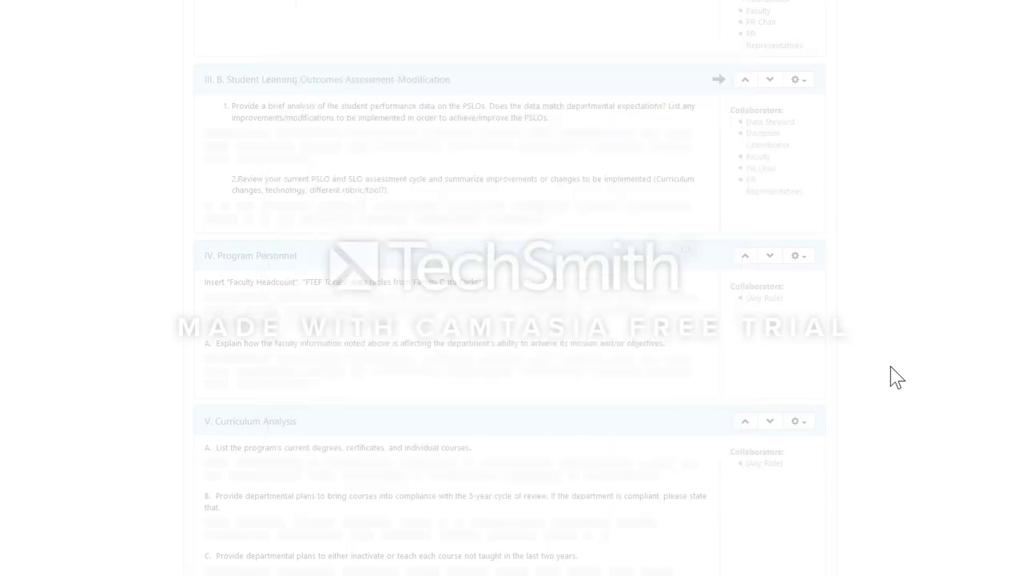
# Allow recommended actions for the IV. Program Personnel section and set its collaborators to Data Steward, Discipline Coordinator, Faculty, PR Chair and PR Representatives.
pyautogui.scroll(-3, 863, 240)
pyautogui.click(800, 35)
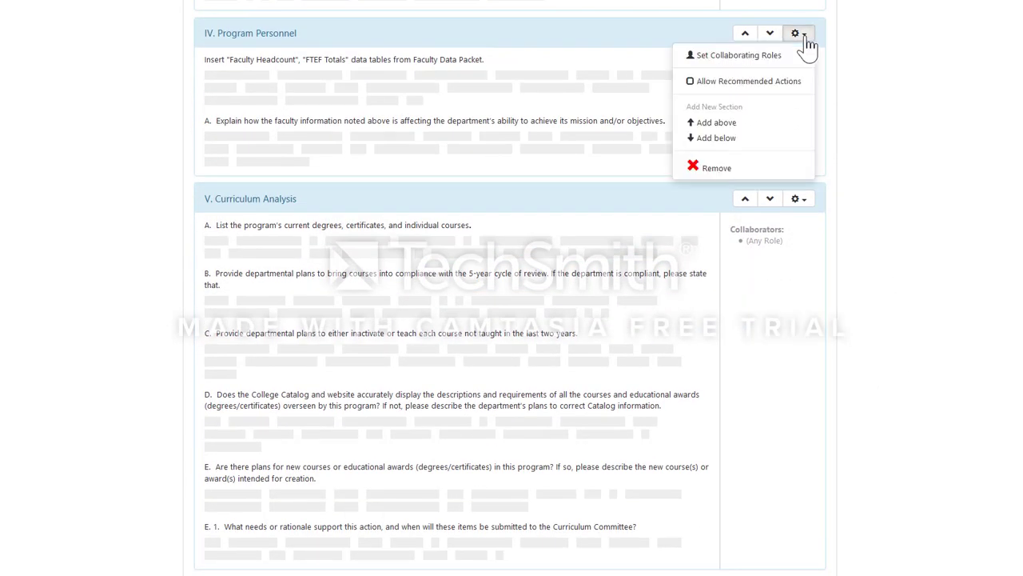
pyautogui.click(724, 57)
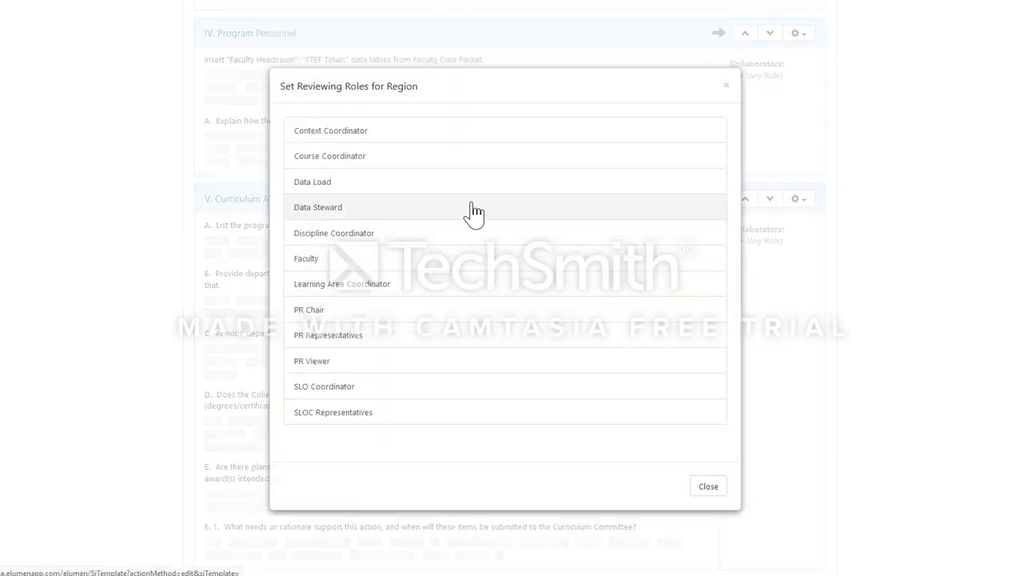
pyautogui.click(389, 210)
pyautogui.click(376, 234)
pyautogui.click(359, 259)
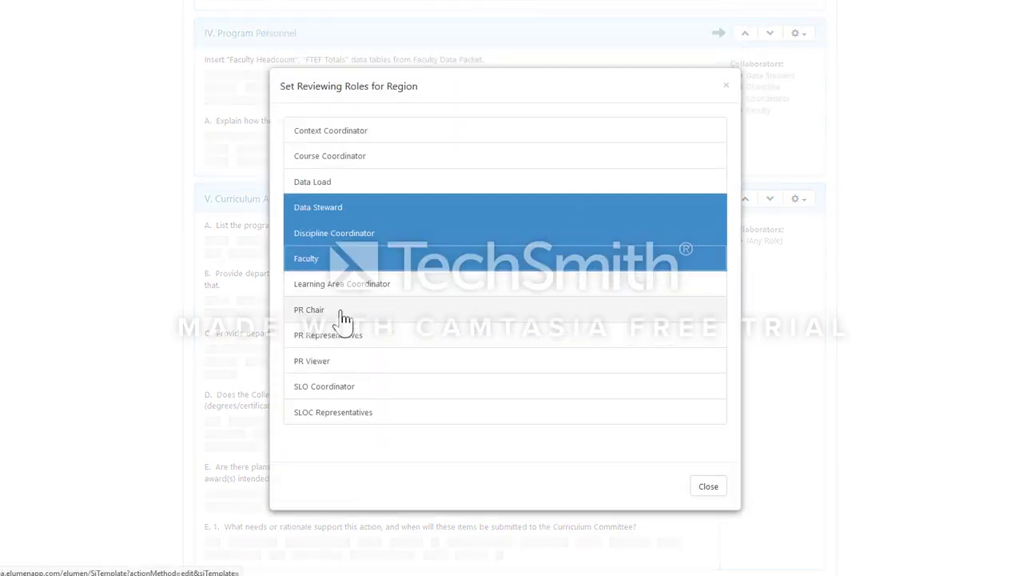
pyautogui.click(344, 311)
pyautogui.click(342, 339)
pyautogui.click(708, 486)
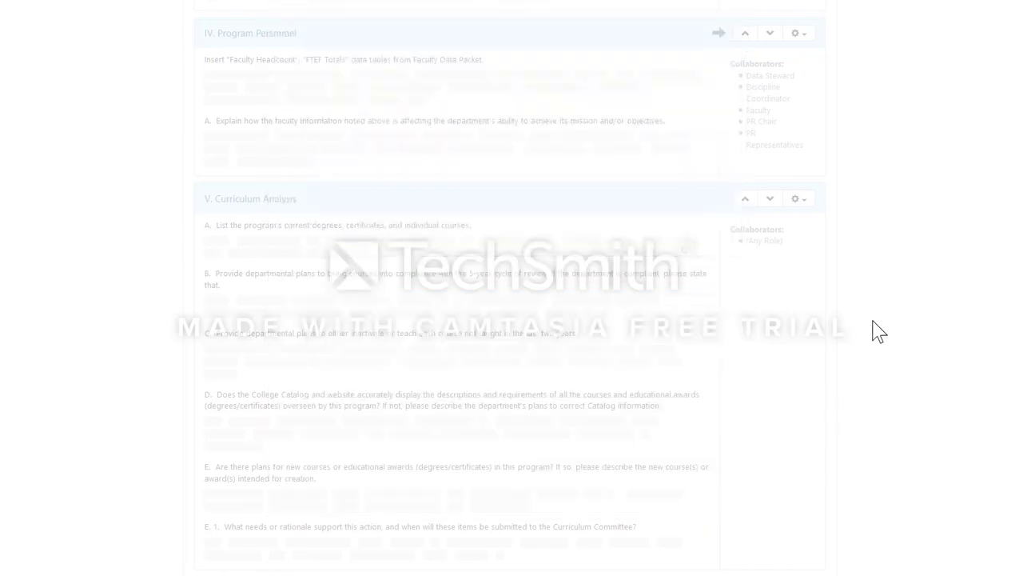
# Allow recommended actions for the V. Curriculum Analysis section and set its collaborators to Data Steward, Discipline Coordinator, Faculty, PR Chair and PR Representatives.
pyautogui.scroll(-1, 862, 324)
pyautogui.click(798, 125)
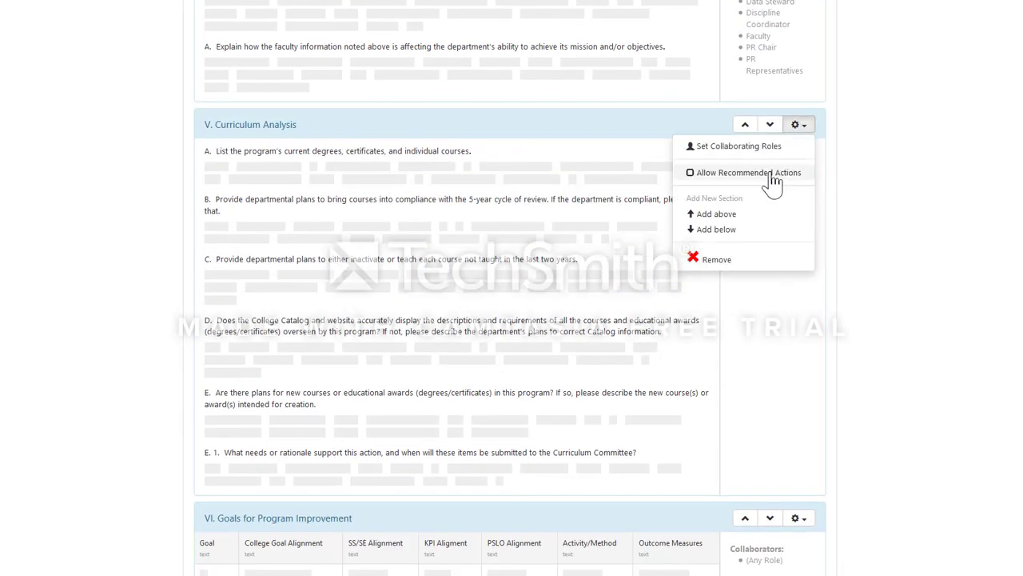
pyautogui.click(726, 169)
pyautogui.click(368, 209)
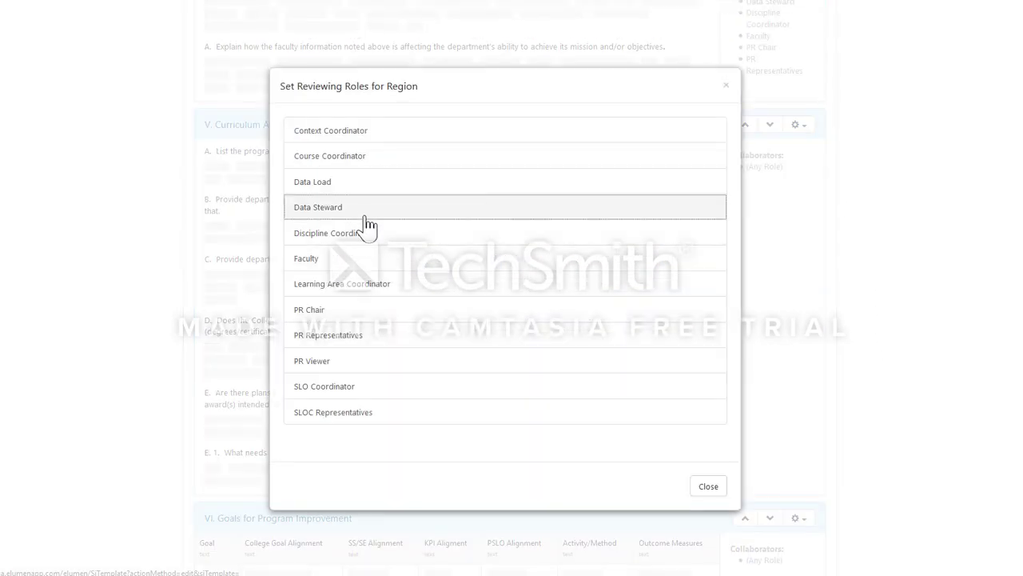
pyautogui.click(361, 235)
pyautogui.click(356, 262)
pyautogui.click(355, 313)
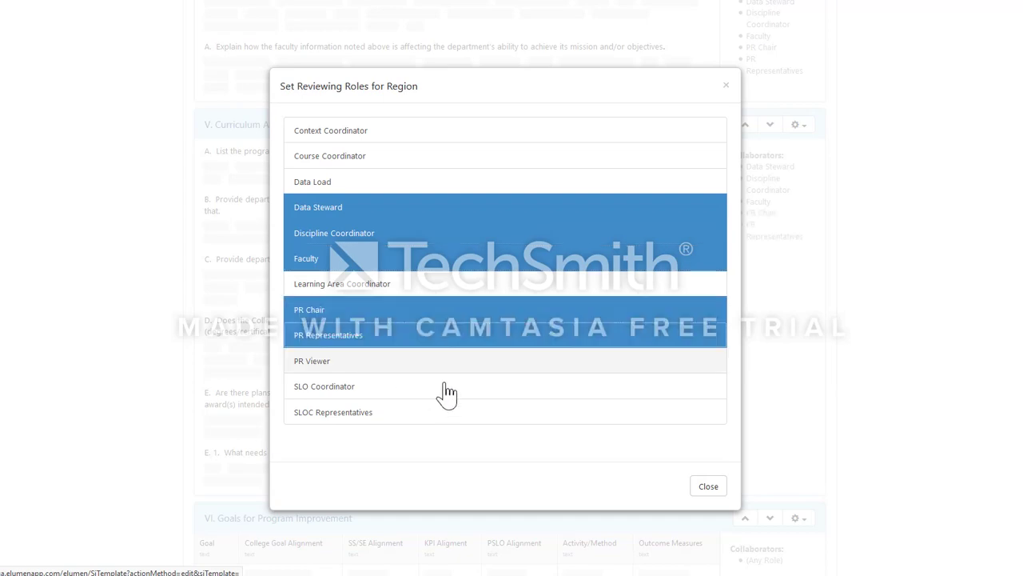
pyautogui.click(706, 486)
# Allow recommended actions for VI. Goals for Program Improvement and set its collaborators to Data Steward, Discipline Coordinator, Faculty, PR Chair and PR Representatives.
pyautogui.scroll(-5, 913, 389)
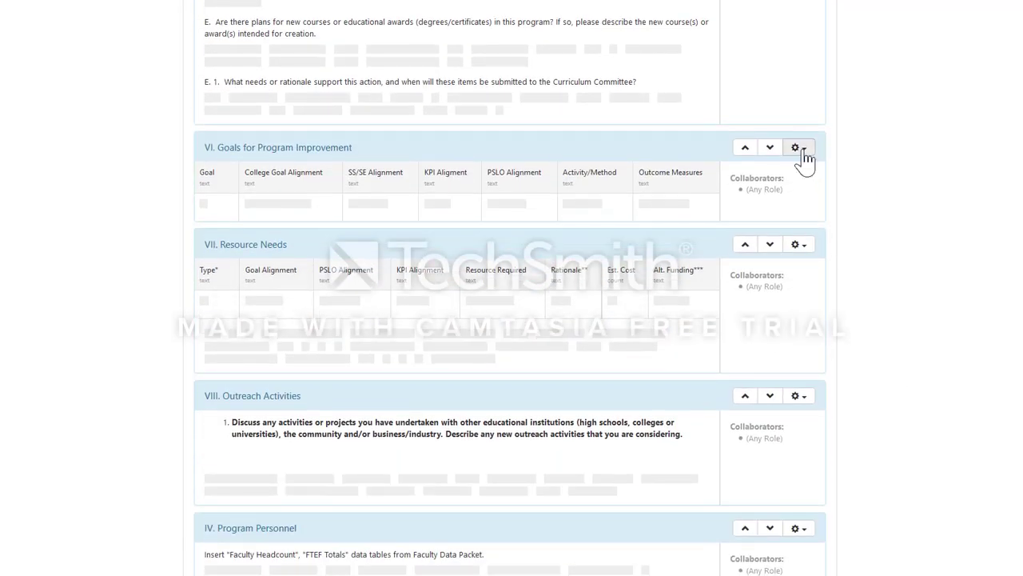
pyautogui.click(799, 148)
pyautogui.click(731, 169)
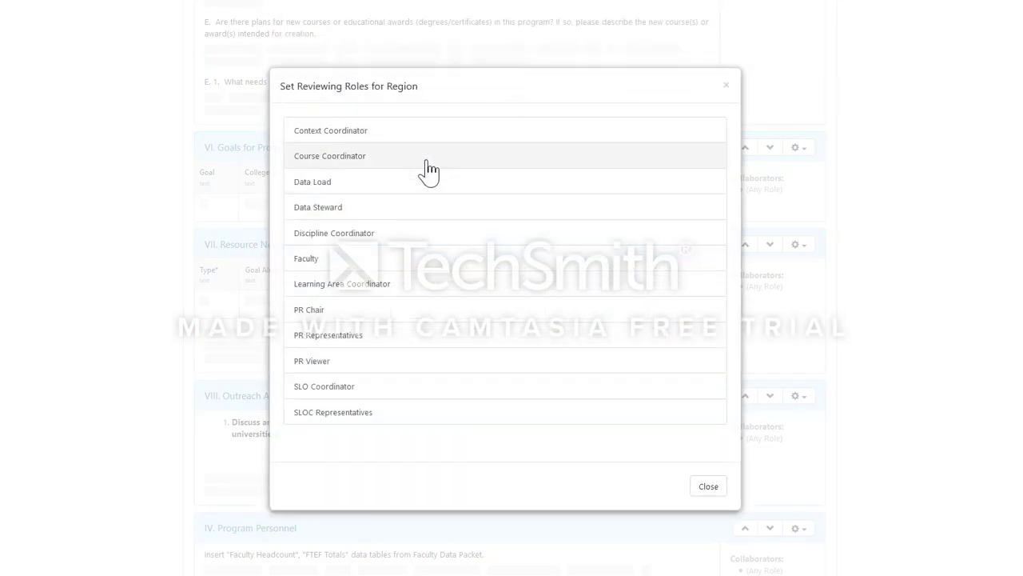
pyautogui.click(380, 212)
pyautogui.click(375, 234)
pyautogui.click(373, 260)
pyautogui.click(370, 311)
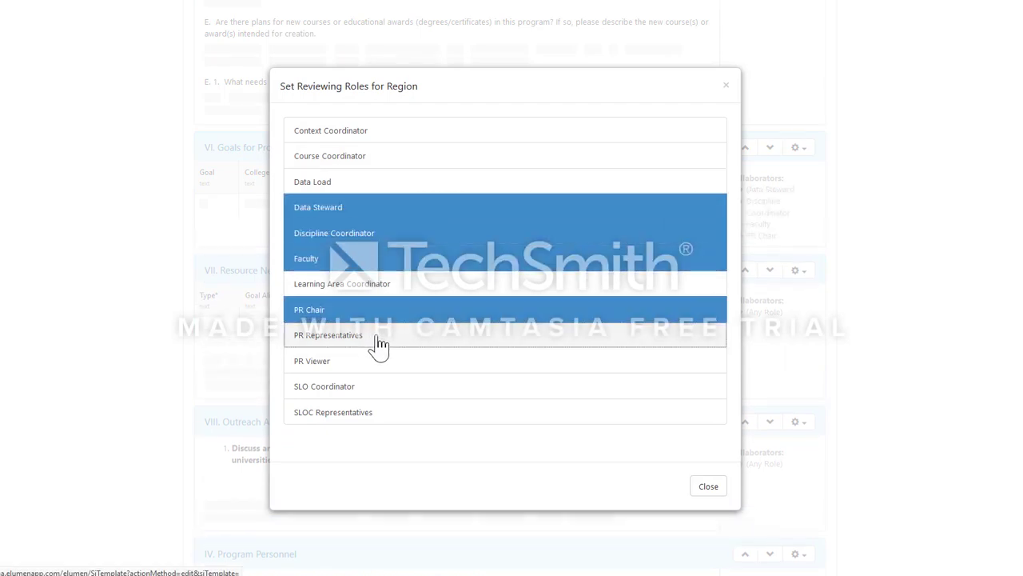
pyautogui.click(380, 345)
pyautogui.click(700, 486)
# Allow recommended actions for the VII. Resource Needs section and set its collaborators to Data Steward, Discipline Coordinator, Faculty, PR Chair and PR Representatives.
pyautogui.scroll(-2, 946, 358)
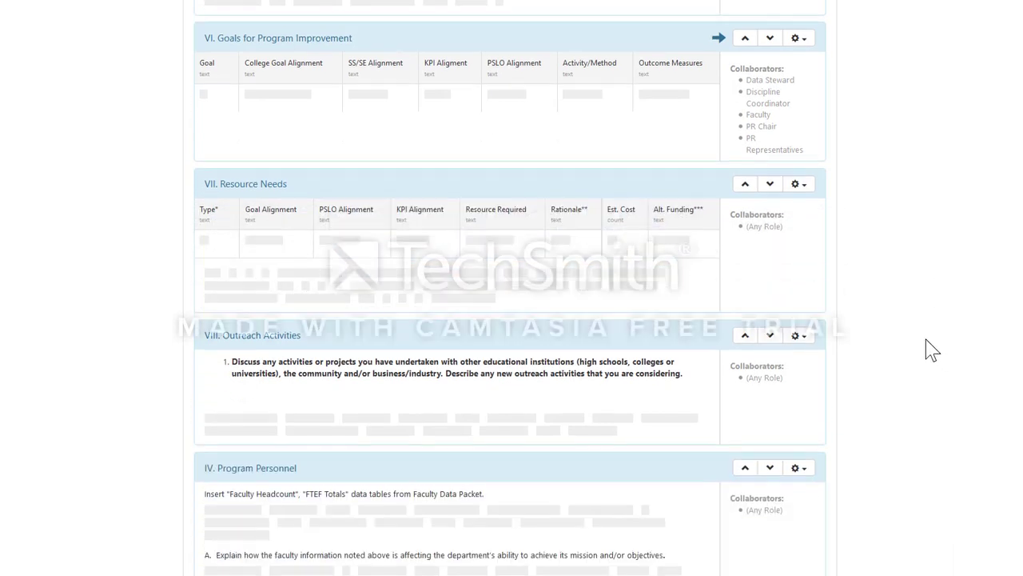
pyautogui.scroll(-2, 932, 350)
pyautogui.scroll(1, 816, 103)
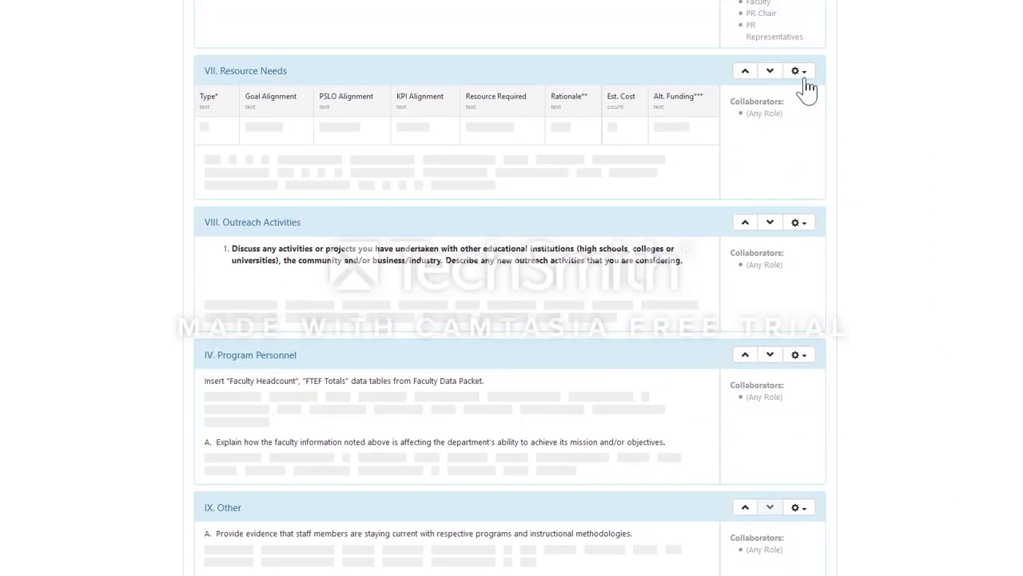
pyautogui.click(800, 73)
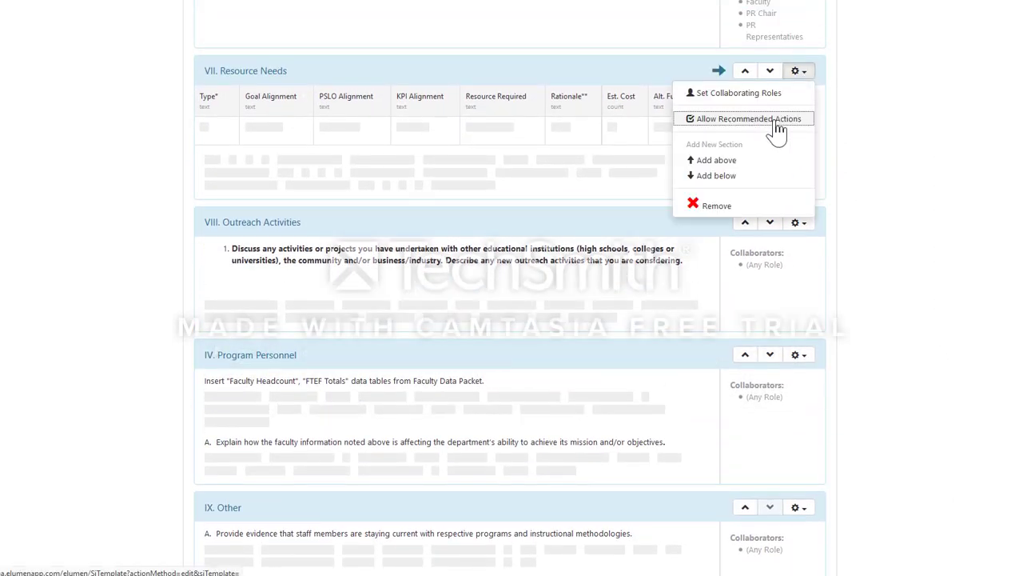
pyautogui.click(714, 97)
pyautogui.click(373, 214)
pyautogui.click(372, 233)
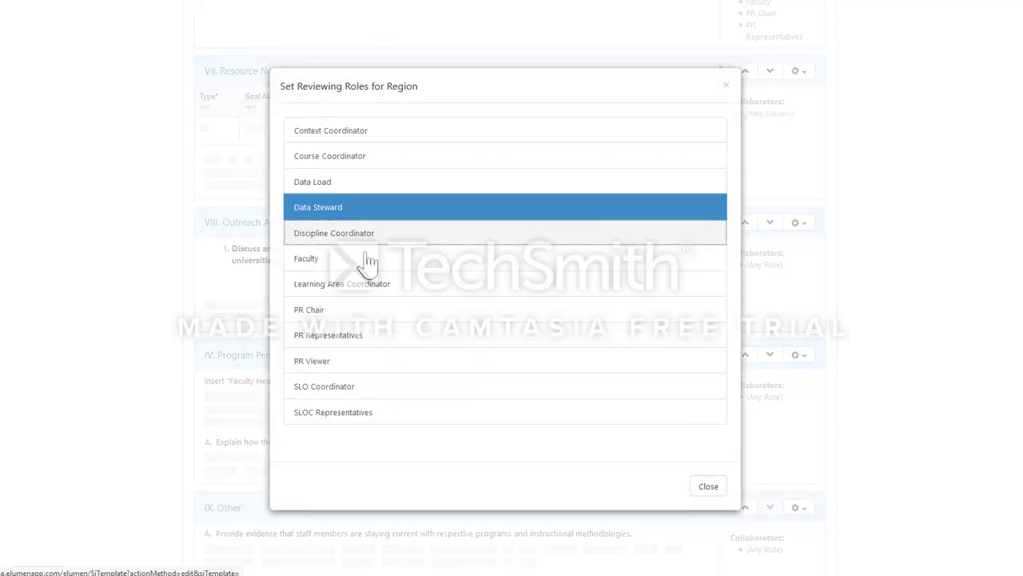
pyautogui.click(366, 259)
pyautogui.click(365, 315)
pyautogui.click(365, 339)
pyautogui.click(709, 486)
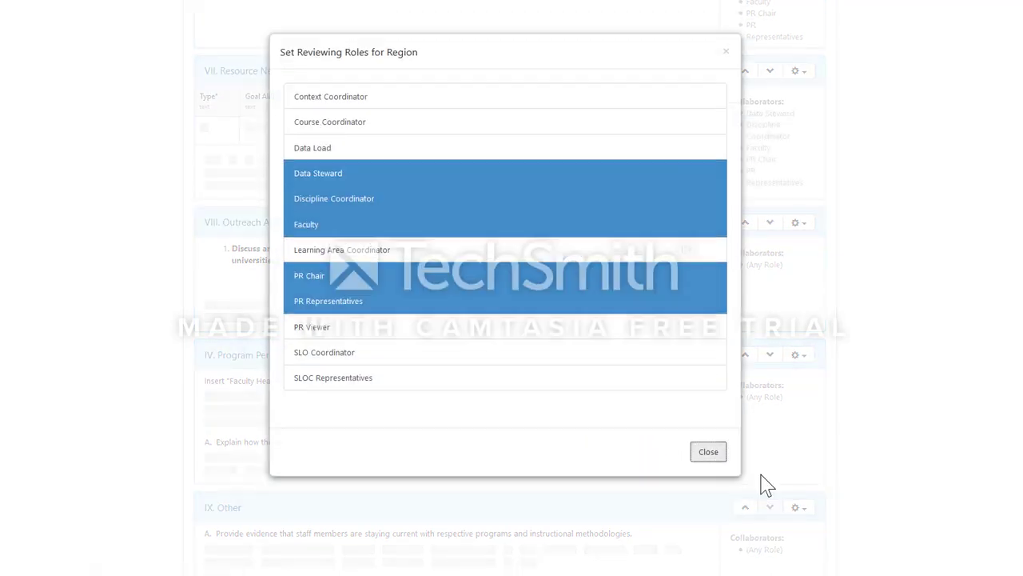
# Allow recommended actions for the VIII. Outreach Activities section and set its collaborators to Data Steward, Discipline Coordinator, Faculty, PR Chair and PR Representatives.
pyautogui.scroll(-5, 999, 351)
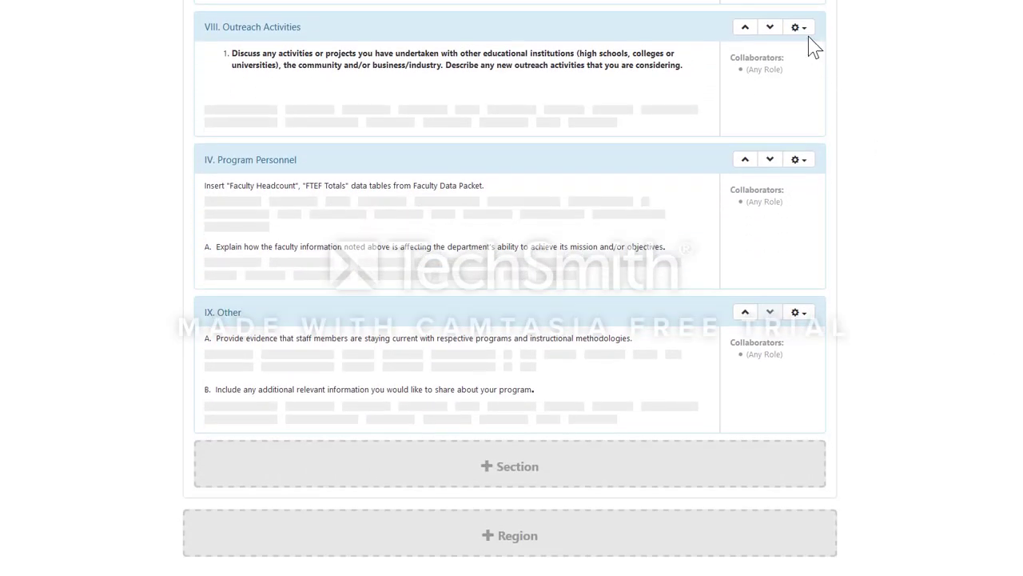
pyautogui.click(798, 28)
pyautogui.click(722, 51)
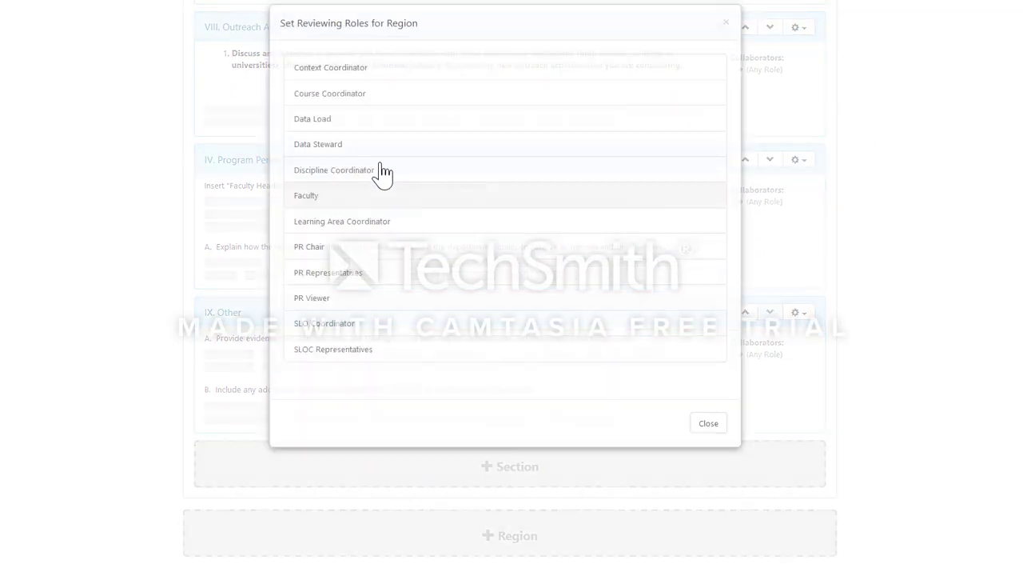
pyautogui.click(353, 238)
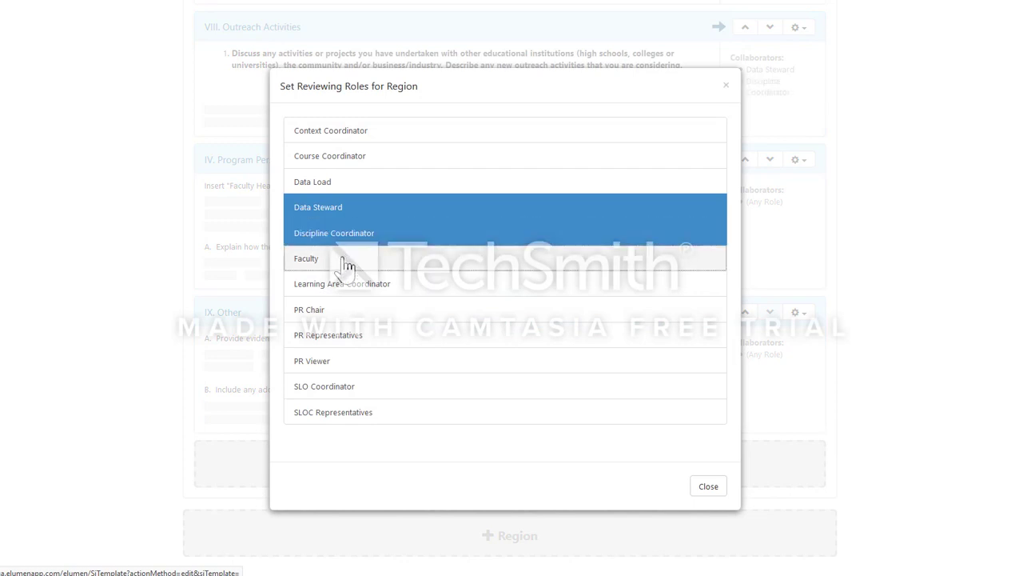
pyautogui.click(349, 260)
pyautogui.click(348, 311)
pyautogui.click(347, 332)
pyautogui.click(719, 489)
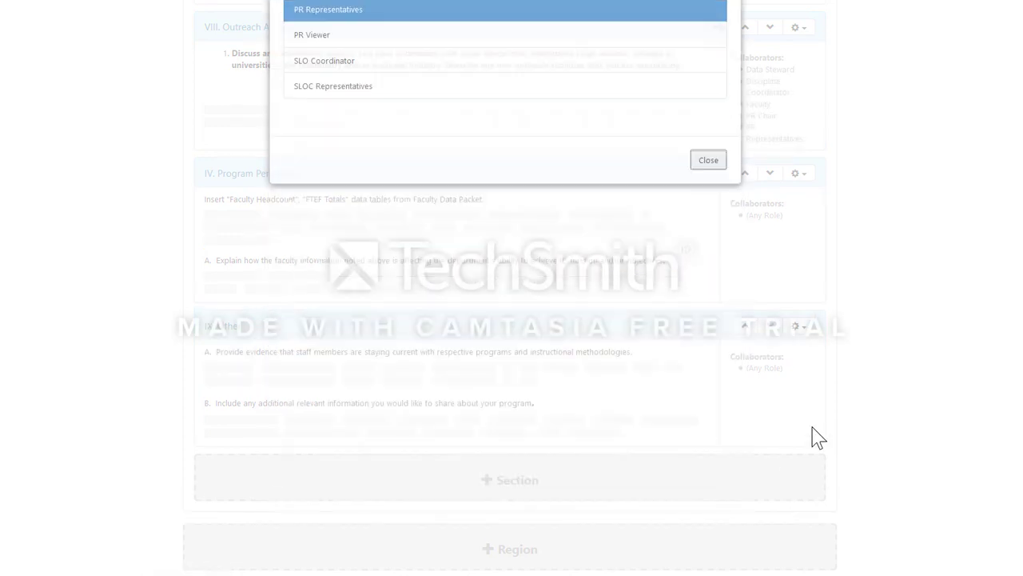
# Allow recommended actions for the IV. Program Personnel section below Outreach Activities and set its collaborators to Data Steward, Discipline Coordinator, Faculty, PR Chair and PR Representatives.
pyautogui.click(805, 161)
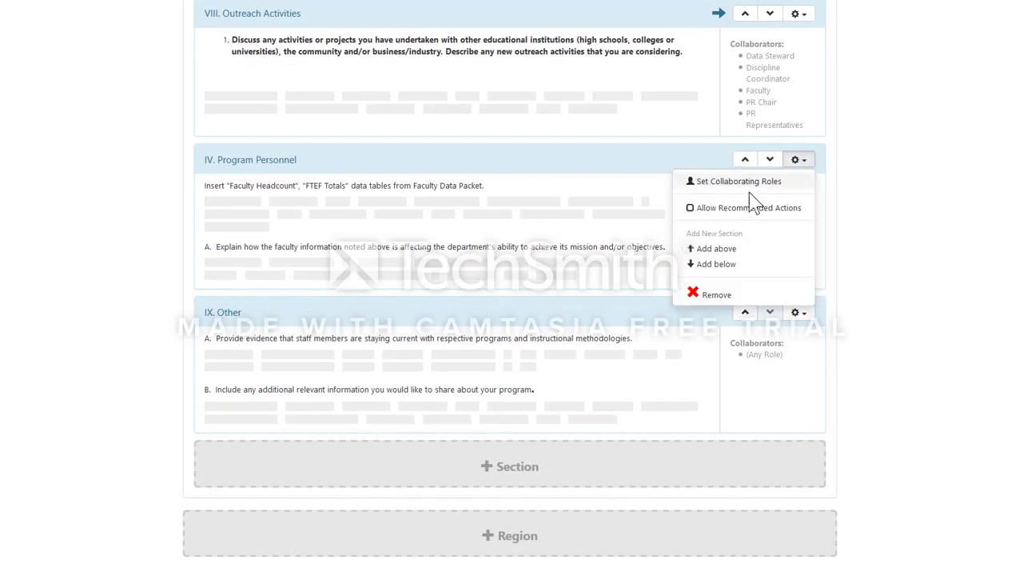
pyautogui.click(707, 181)
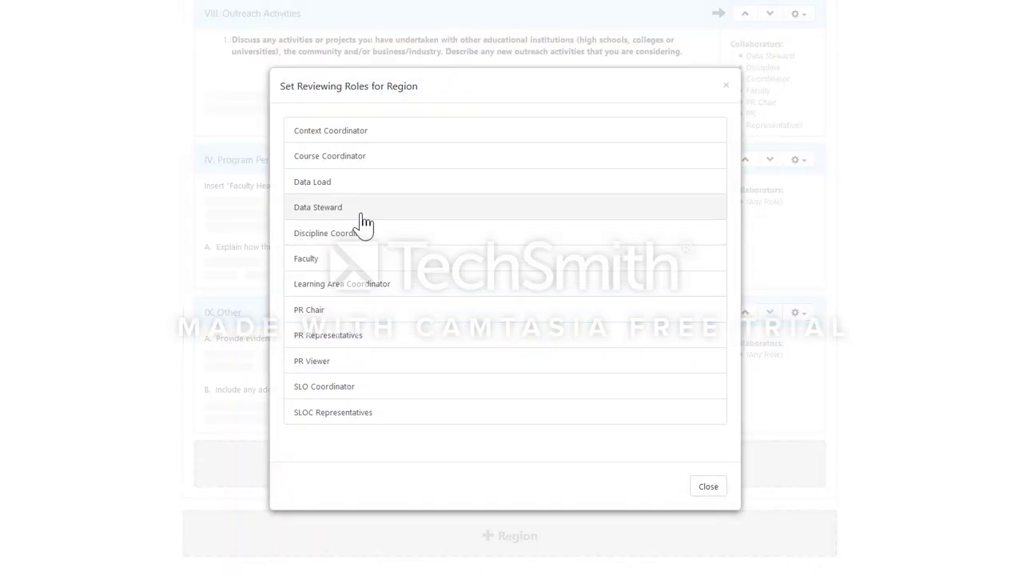
pyautogui.click(355, 213)
pyautogui.click(352, 233)
pyautogui.click(338, 260)
pyautogui.click(340, 310)
pyautogui.click(345, 335)
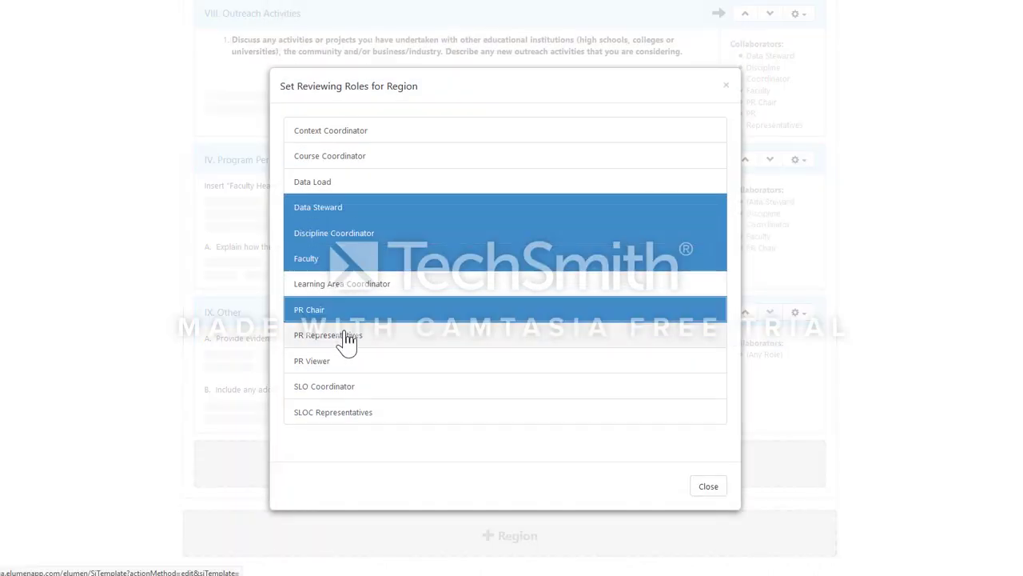
pyautogui.click(708, 486)
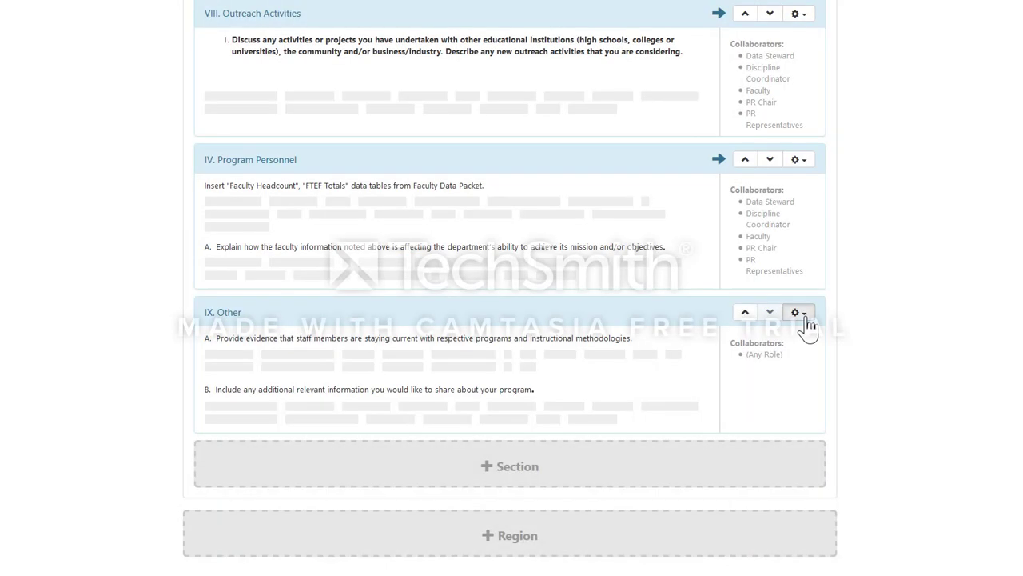
# Allow recommended actions for the IX. Other section and set its collaborators to Data Steward, Discipline Coordinator, Faculty, PR Chair and PR Representatives.
pyautogui.click(799, 314)
pyautogui.click(739, 335)
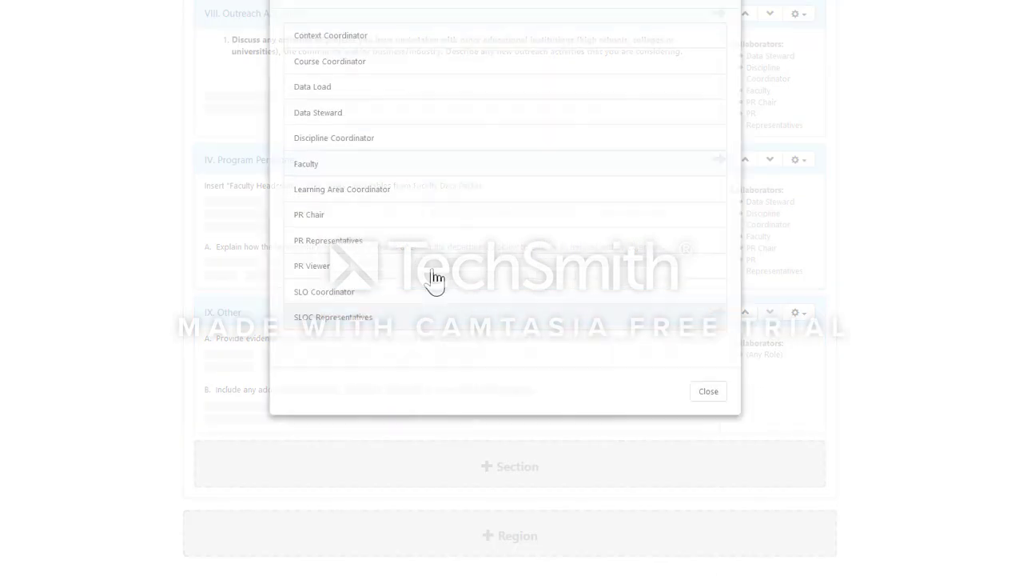
pyautogui.click(366, 214)
pyautogui.click(360, 233)
pyautogui.click(360, 259)
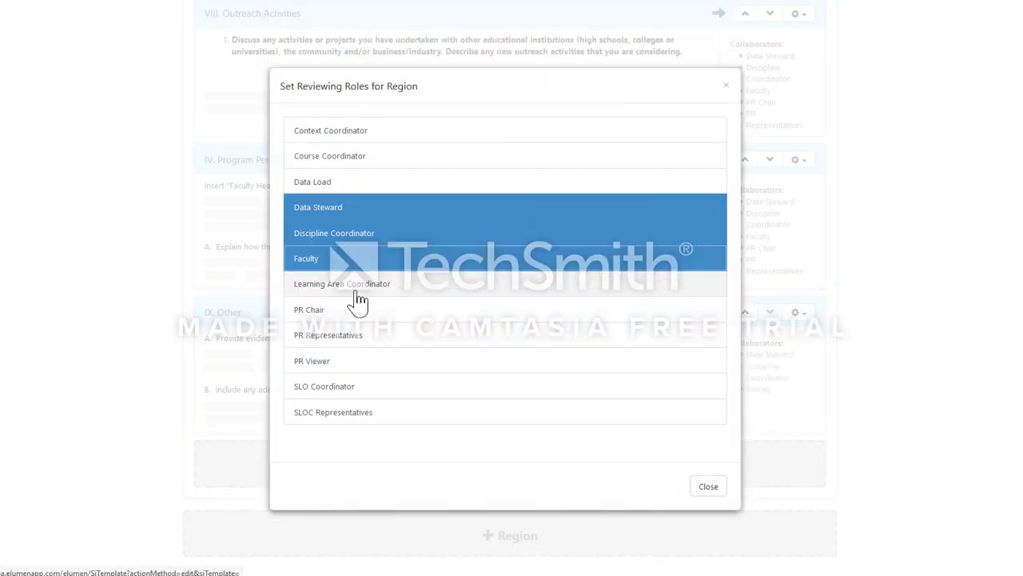
pyautogui.click(360, 310)
pyautogui.click(361, 336)
pyautogui.click(709, 487)
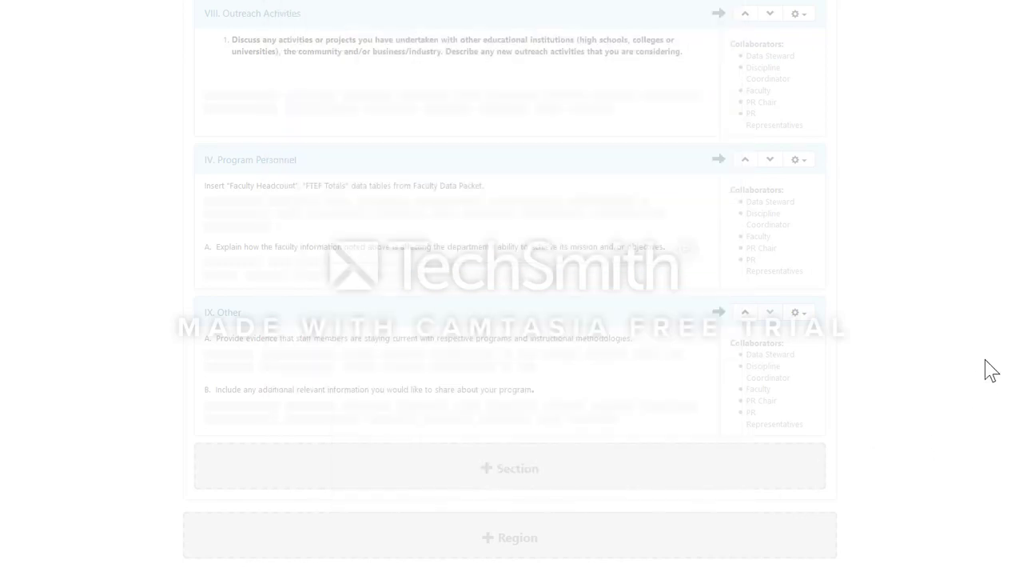
# Append "v.3" to the template's name and description so both read "WHCC Instructional PR Template 2017-18 v.3".
pyautogui.scroll(2, 952, 336)
pyautogui.scroll(4, 955, 336)
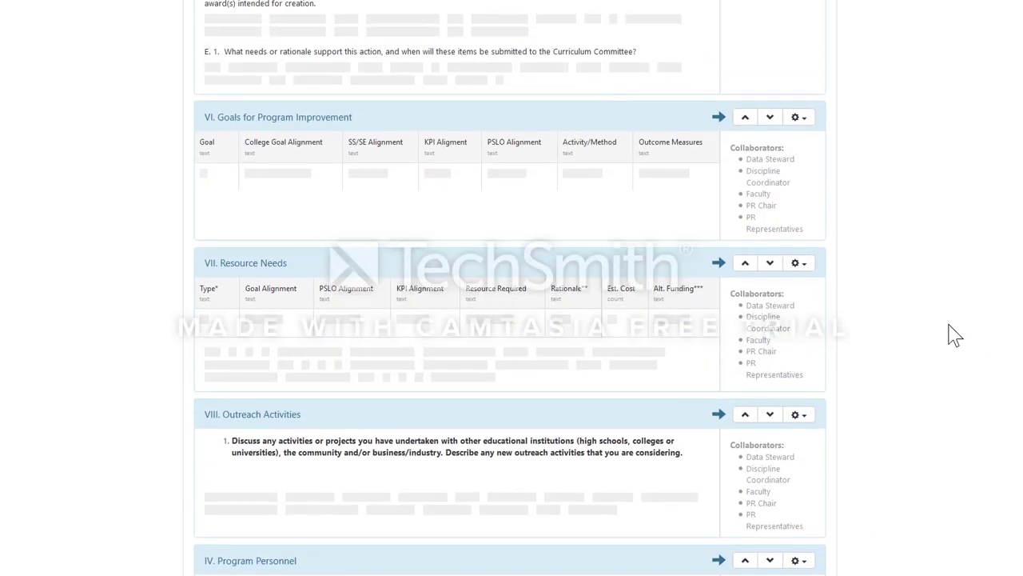
pyautogui.scroll(5, 950, 314)
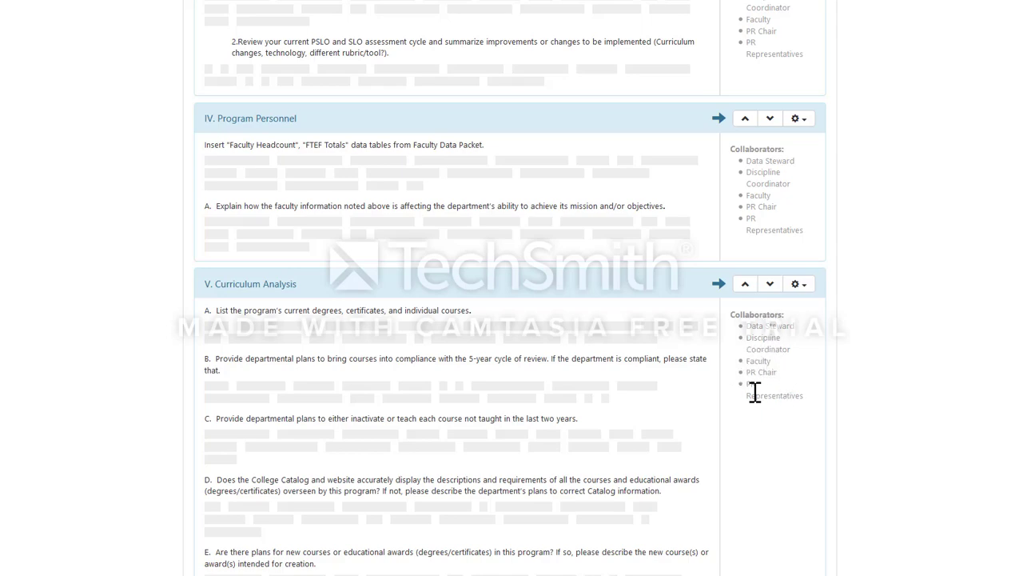
pyautogui.scroll(5, 818, 368)
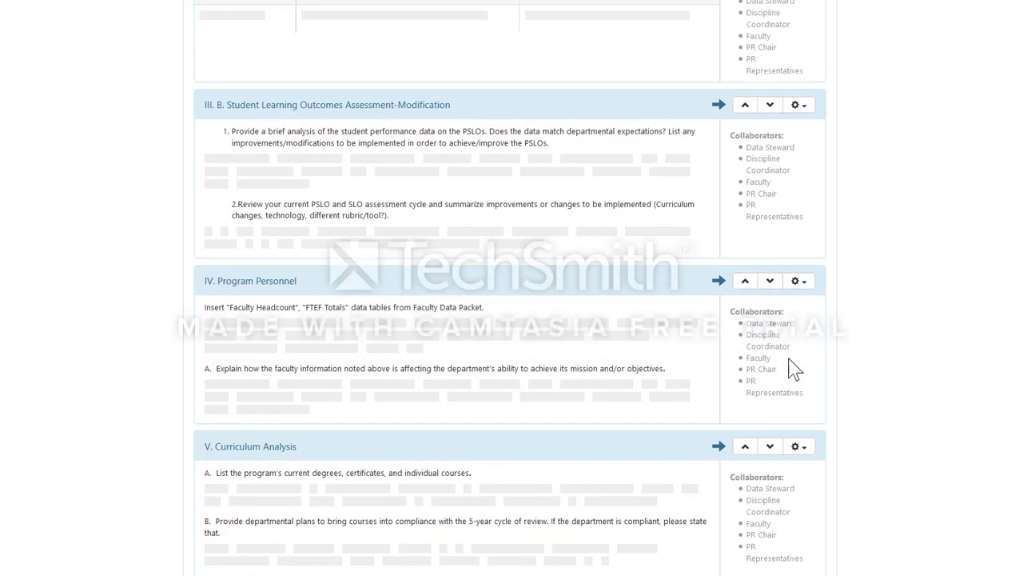
pyautogui.scroll(15, 795, 352)
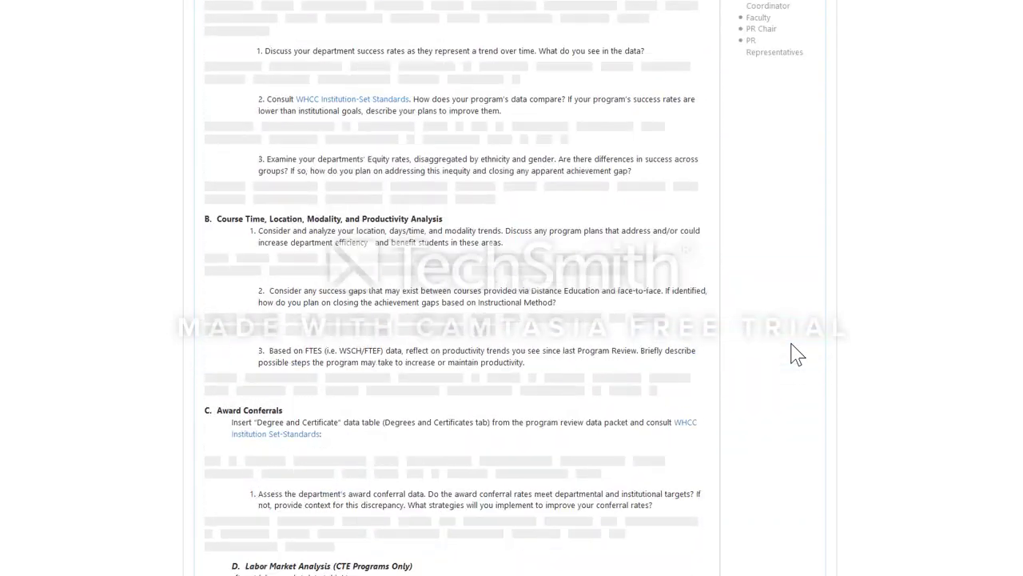
pyautogui.scroll(10, 795, 352)
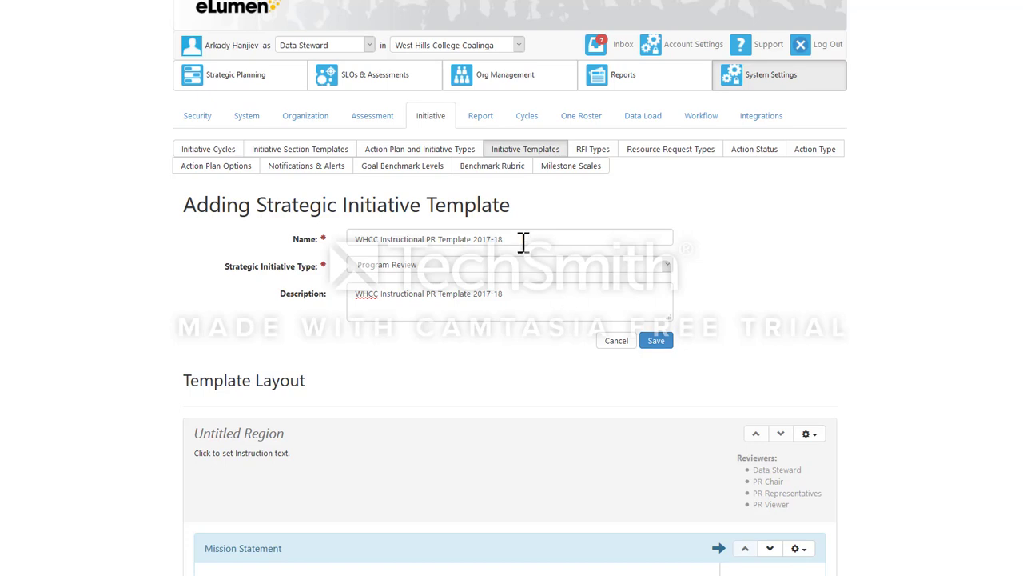
pyautogui.click(560, 239)
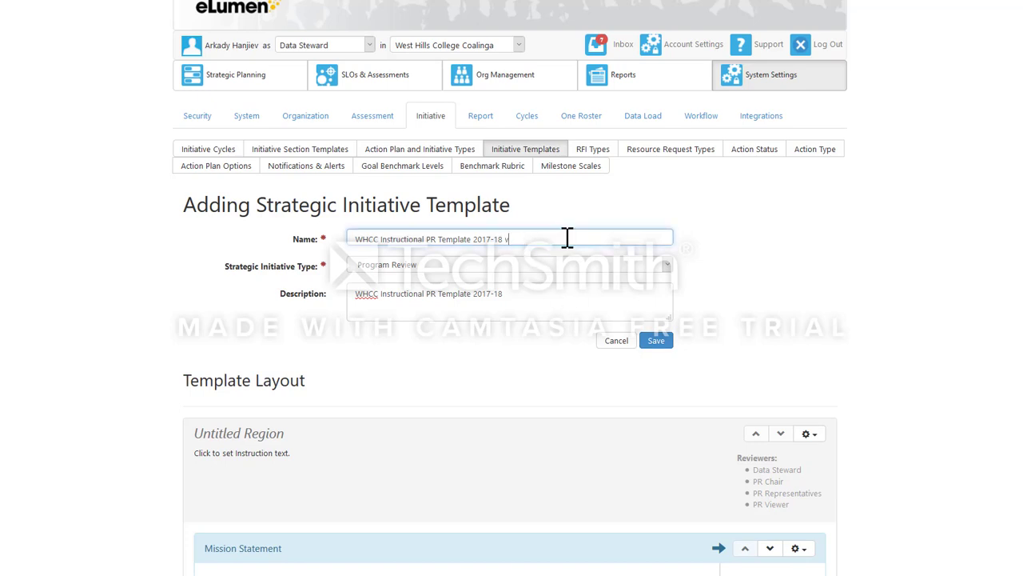
pyautogui.click(531, 299)
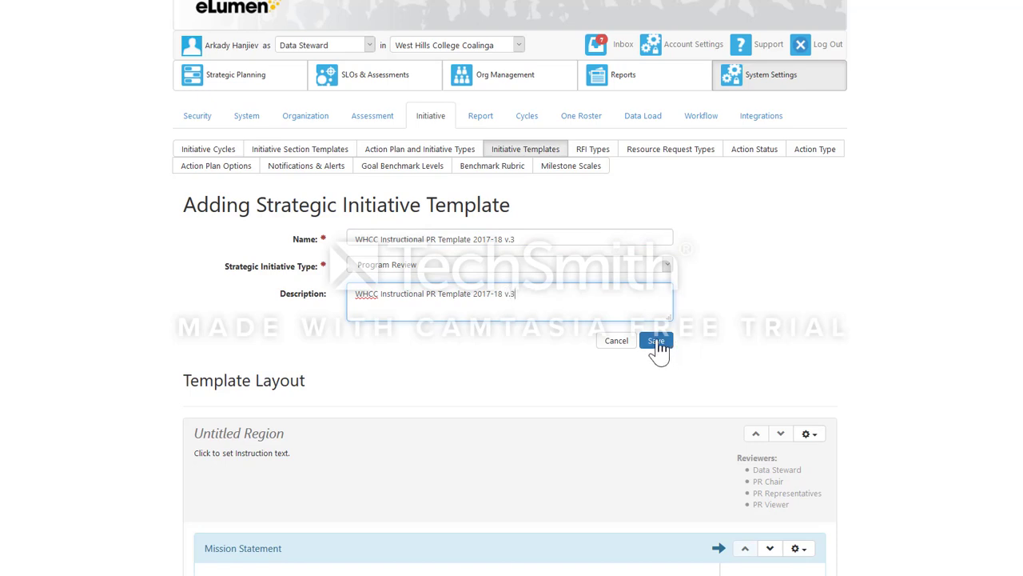
# Clear the placeholder instruction text of the untitled region in the template layout.
pyautogui.click(269, 454)
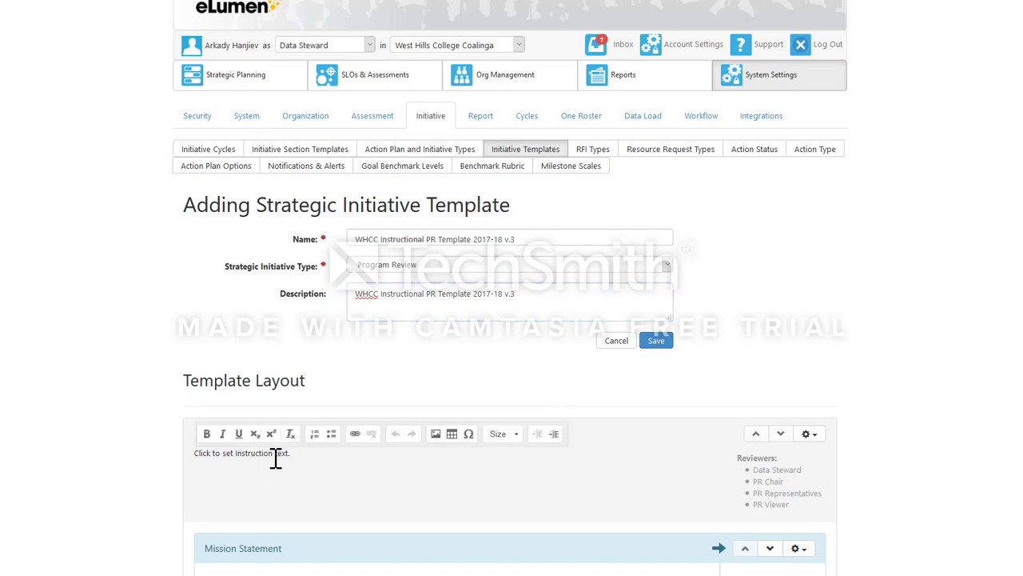
pyautogui.moveTo(270, 453); pyautogui.dragTo(212, 461)
pyautogui.press('BackSpace')
pyautogui.press('BackSpace')
pyautogui.press('BackSpace')
pyautogui.press('BackSpace')
pyautogui.click(286, 502)
# Title the untitled region "WHCC Instructional PR Template 2017-18 v.3" and save the initiative template.
pyautogui.click(307, 439)
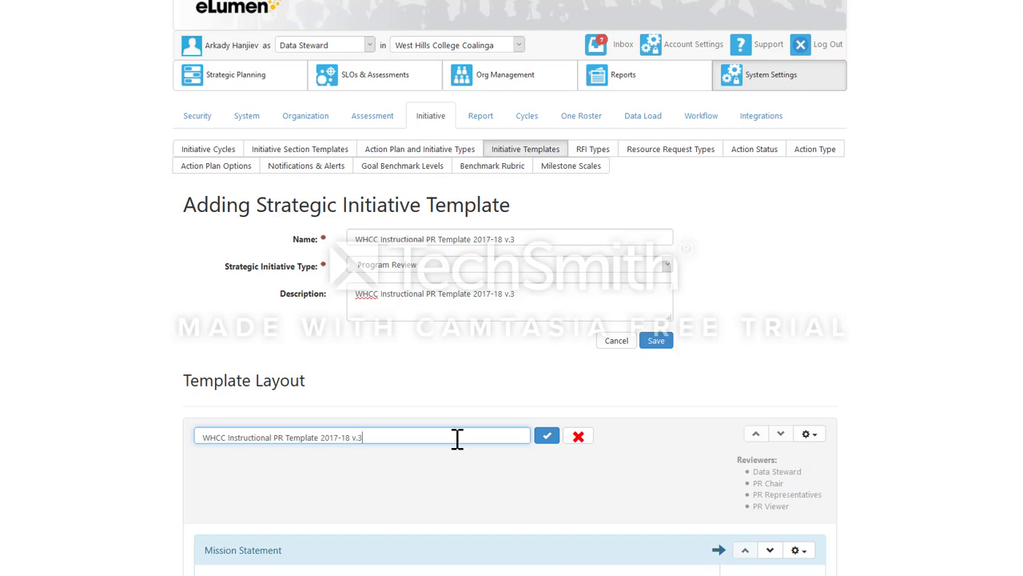
pyautogui.click(547, 437)
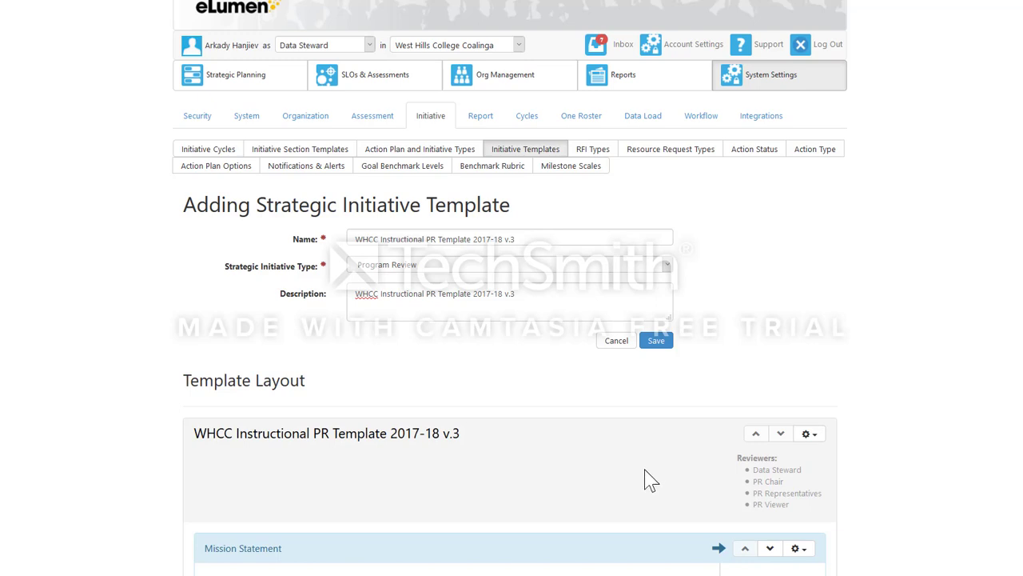
pyautogui.scroll(-1, 649, 464)
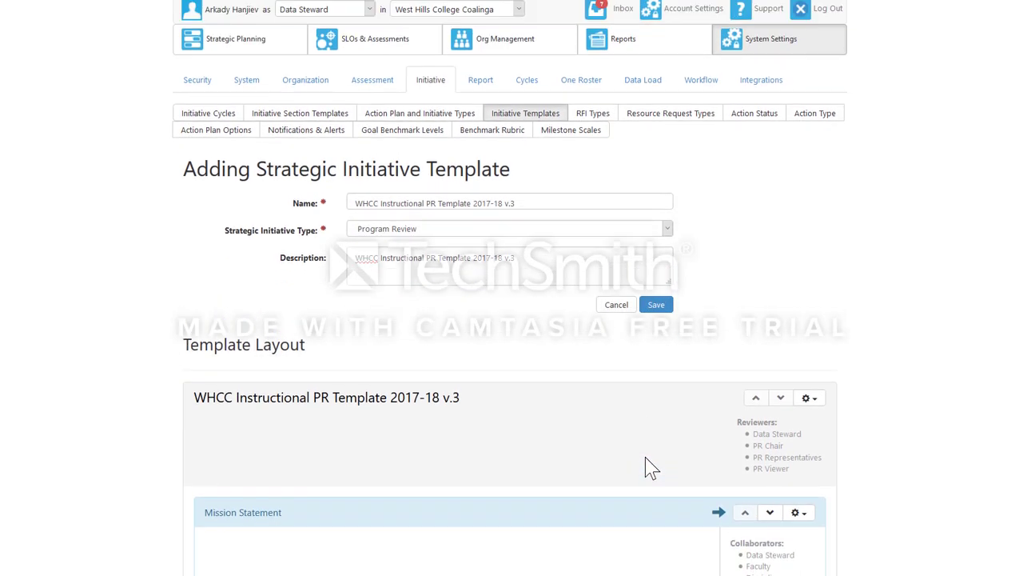
pyautogui.scroll(1, 650, 468)
pyautogui.click(658, 341)
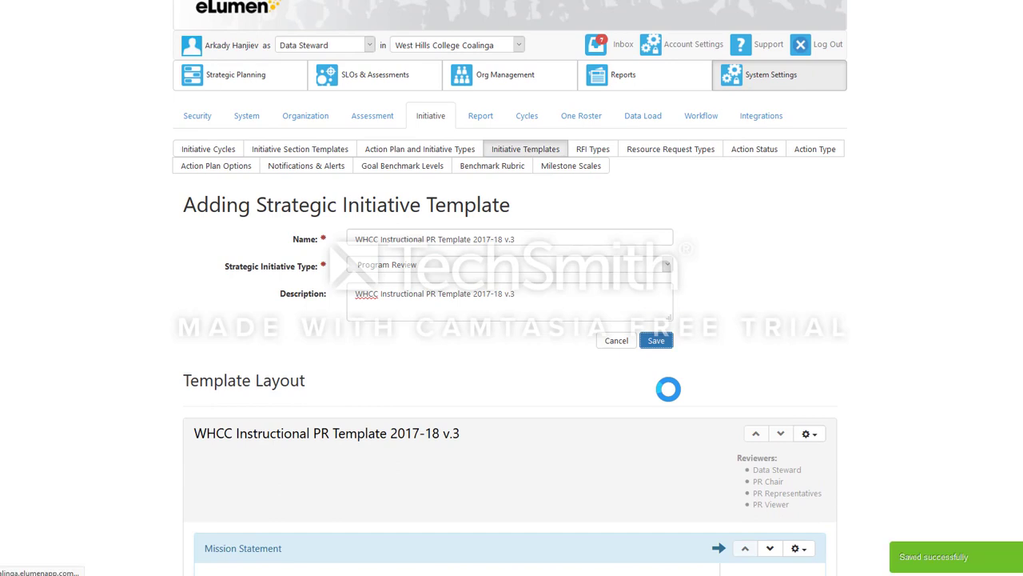